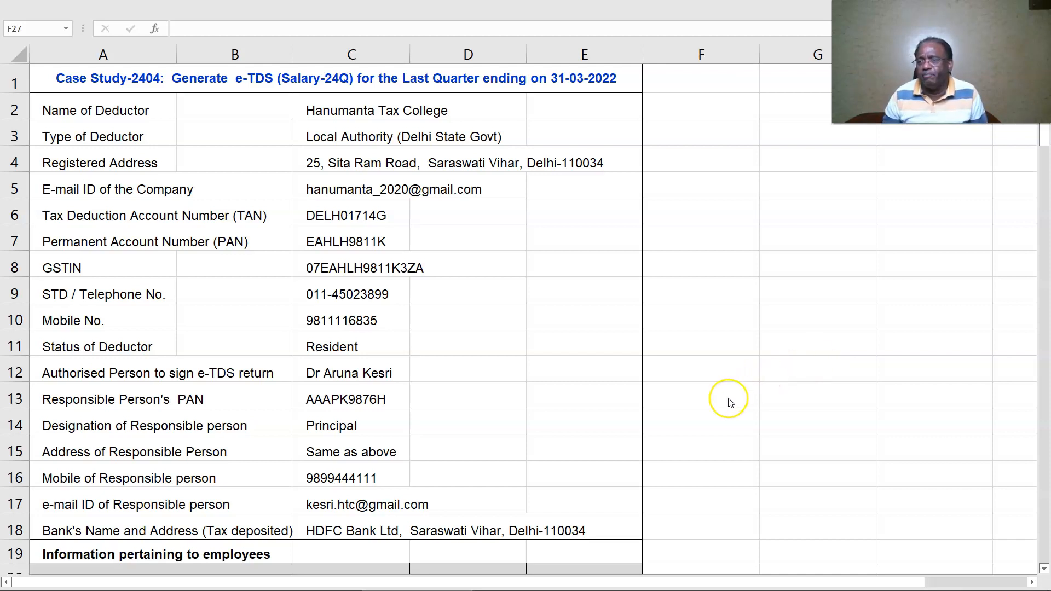
Read through Case Study-2404's deductor details, employee salary and deduction data, and challan list, down to the solution table
scroll(729, 403, down, 6)
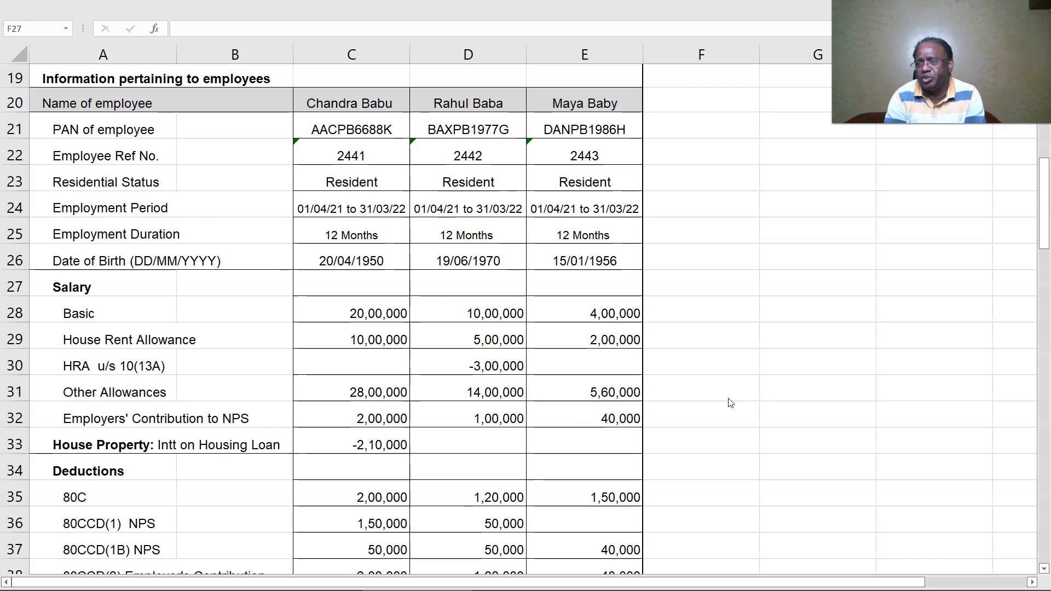
scroll(730, 403, down, 3)
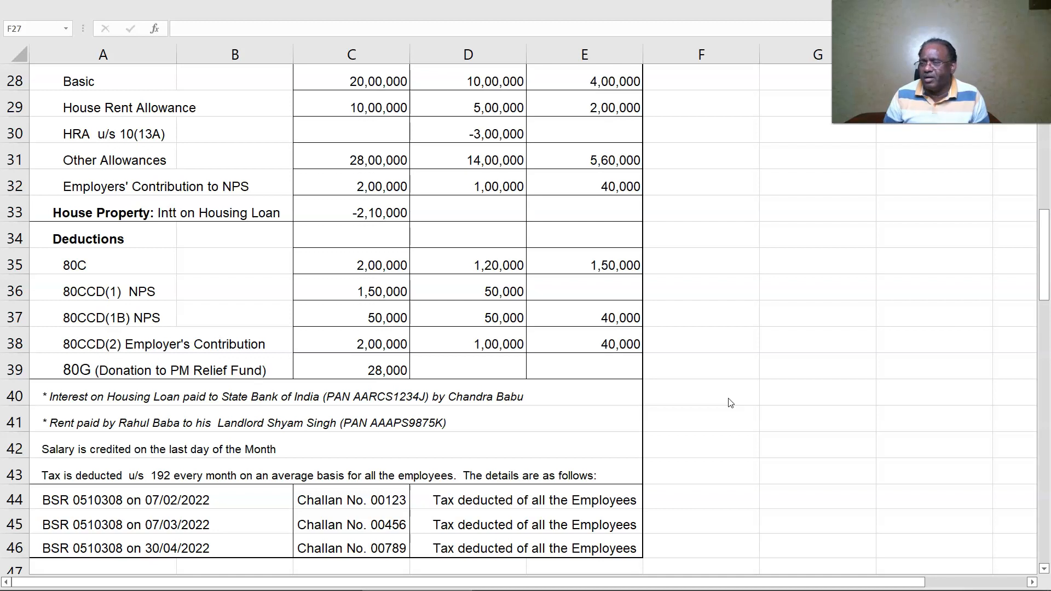
scroll(339, 132, down, 6)
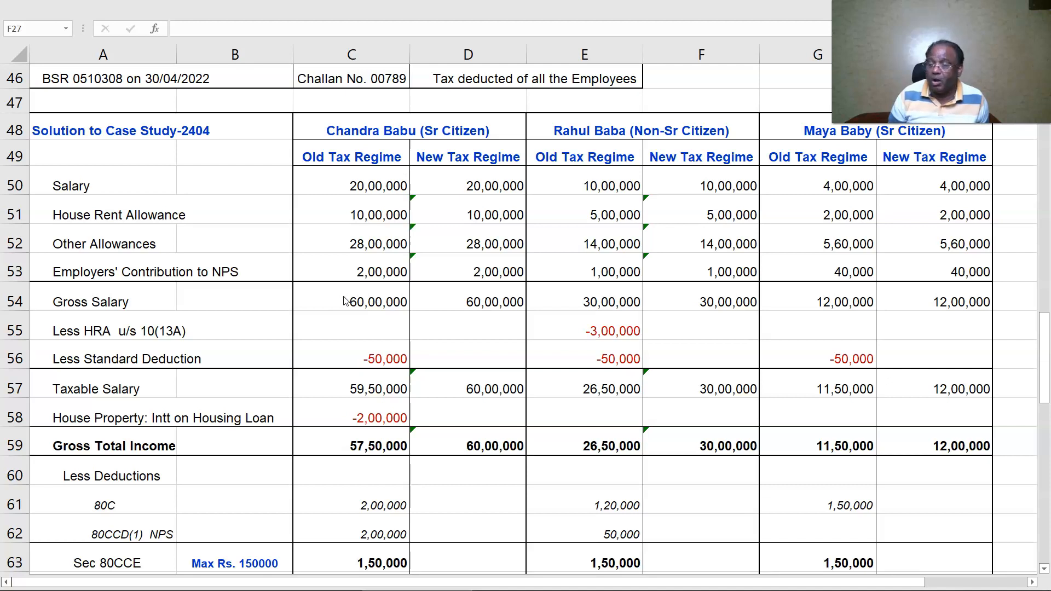
Examine the first employee's taxable salary, deductions, total income and tax payable under the old and new tax regimes
scroll(345, 301, down, 3)
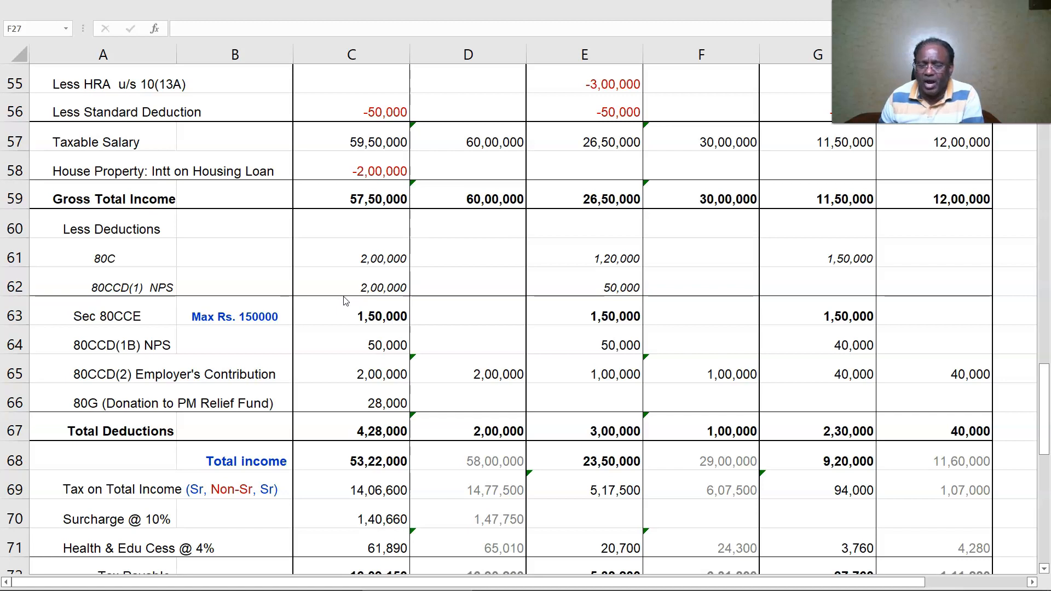
scroll(345, 301, down, 1)
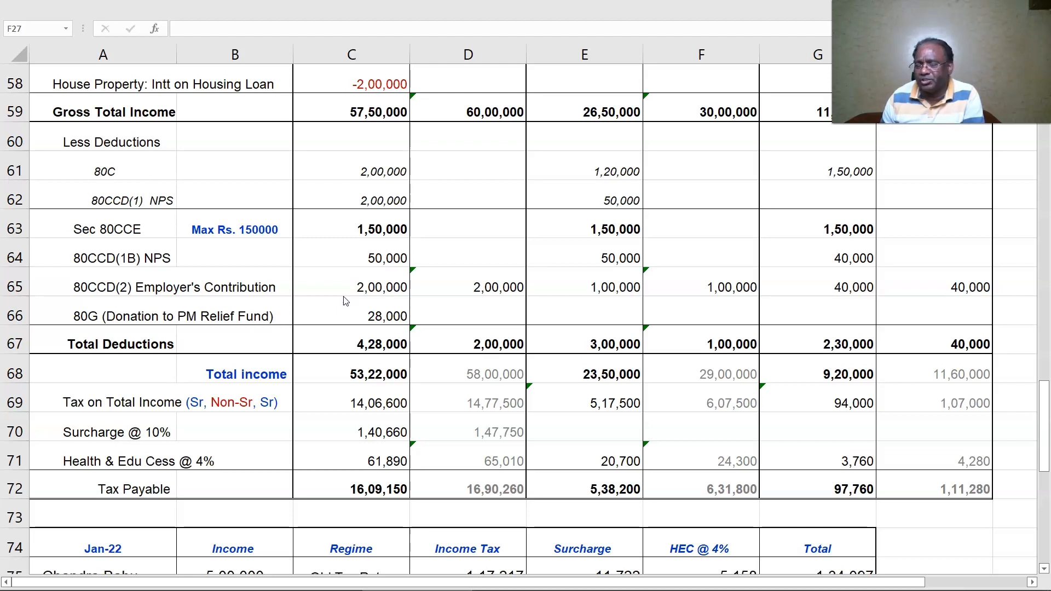
scroll(345, 301, up, 5)
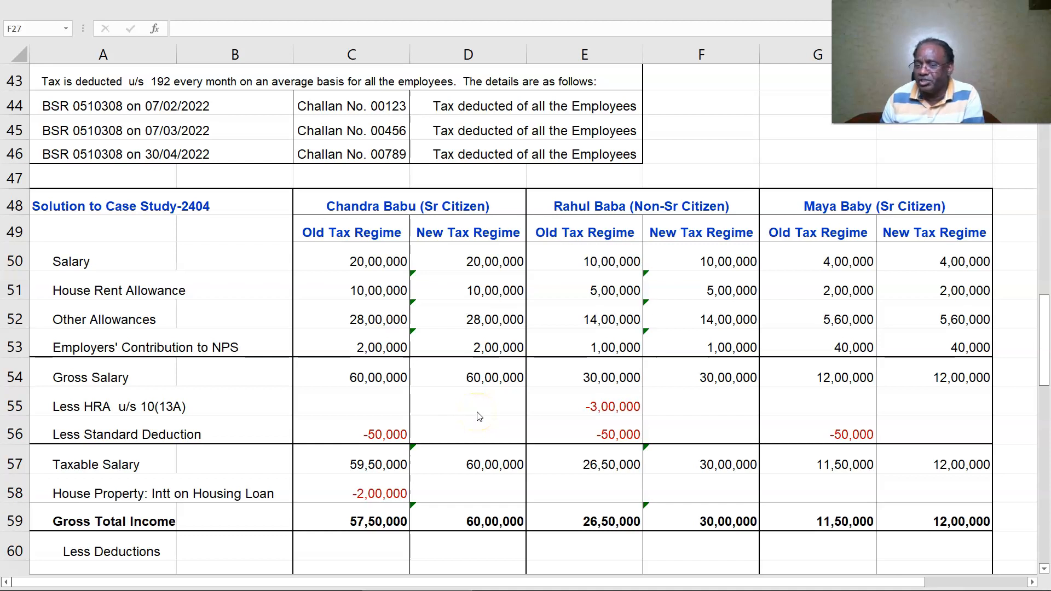
scroll(479, 417, down, 3)
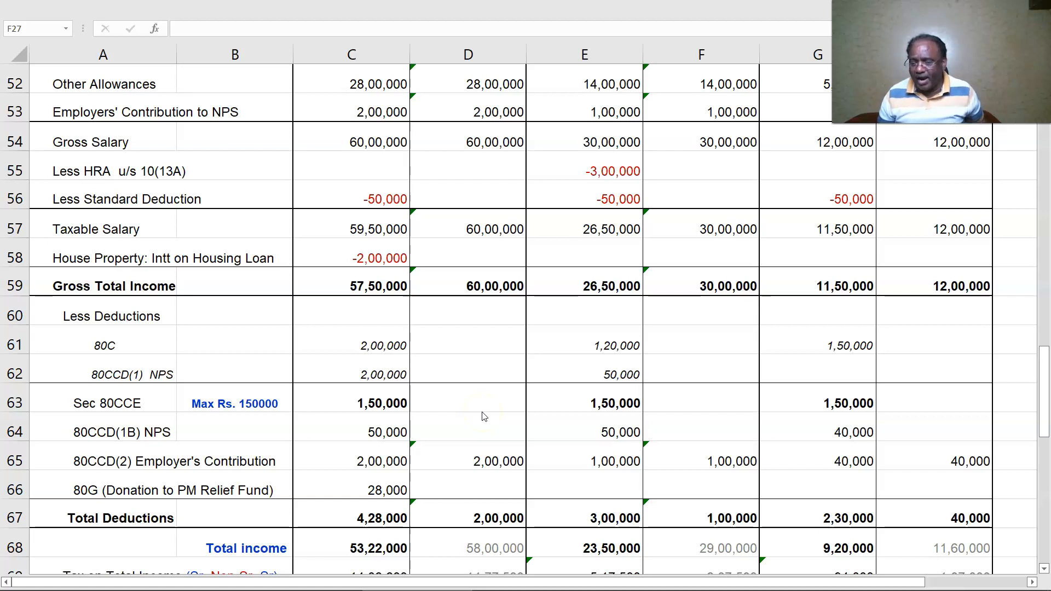
scroll(484, 416, down, 1)
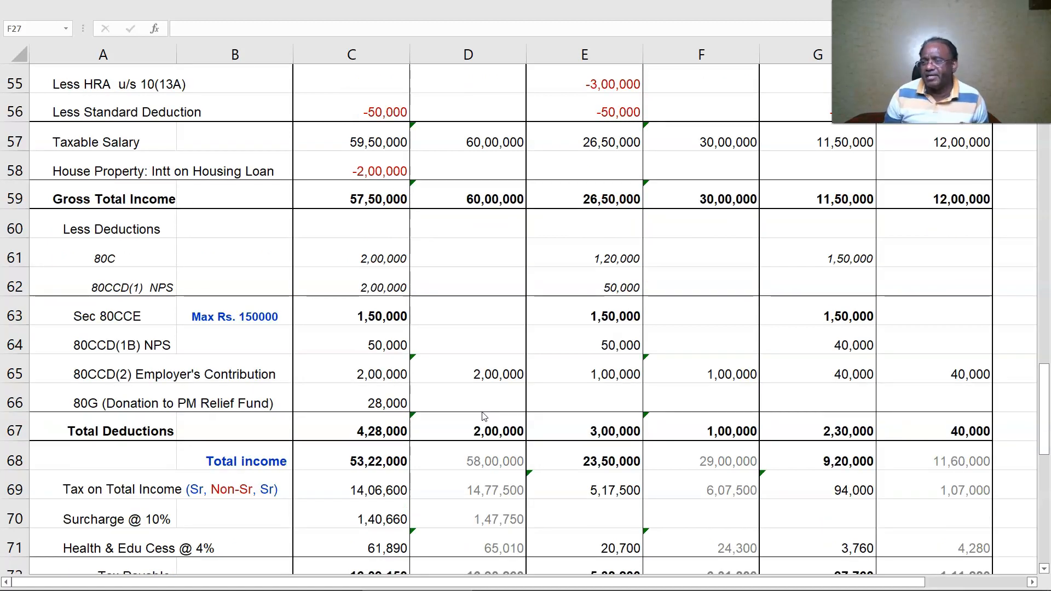
scroll(484, 417, down, 1)
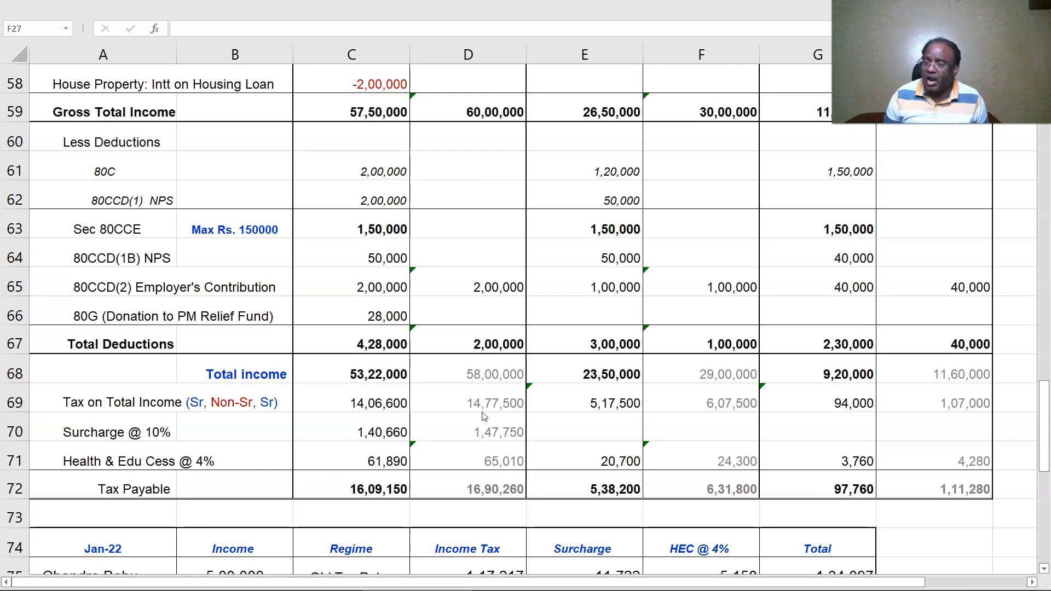
Examine the non-senior employee's gross salary, deductions, total income and tax payable under the old and new tax regimes
scroll(484, 417, up, 4)
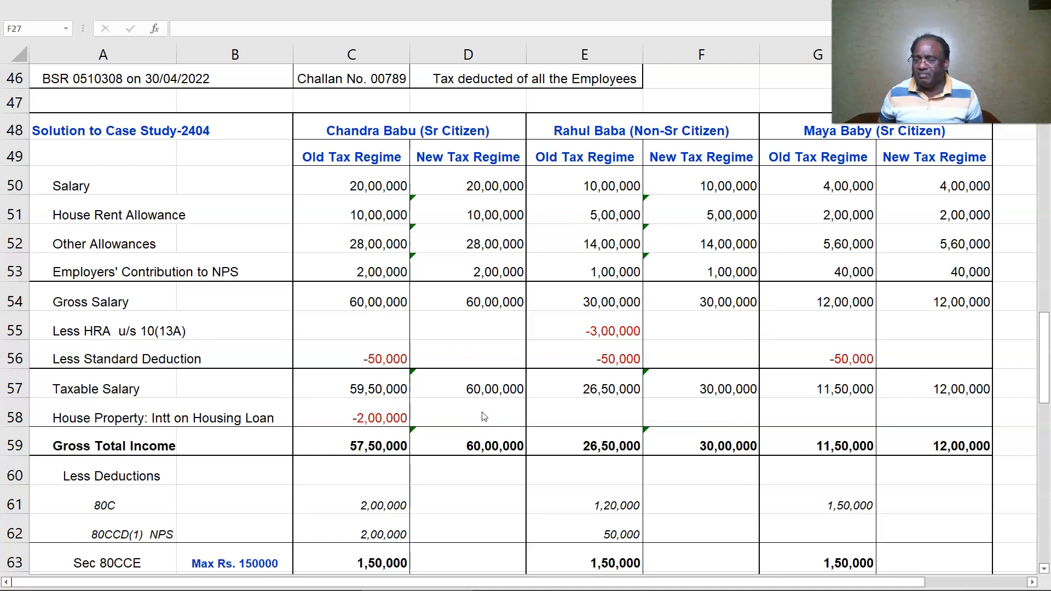
scroll(745, 387, down, 1)
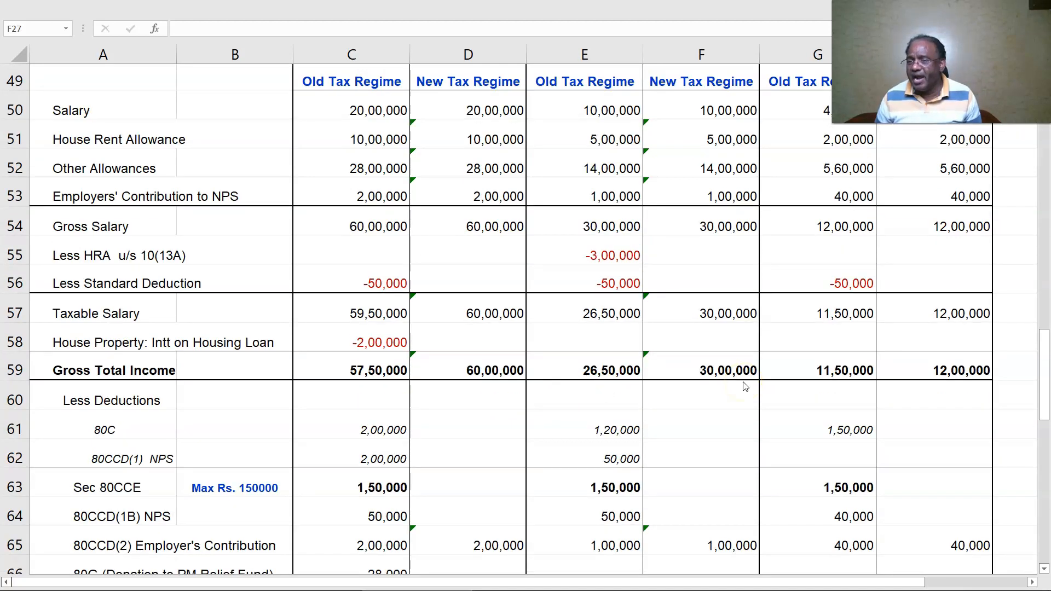
scroll(745, 387, down, 2)
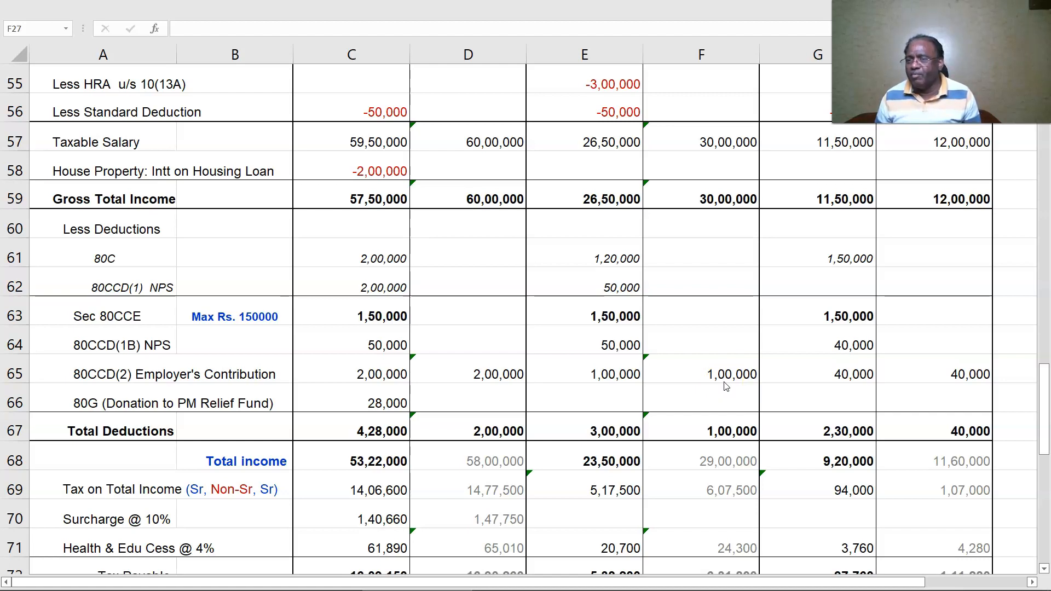
scroll(726, 387, down, 1)
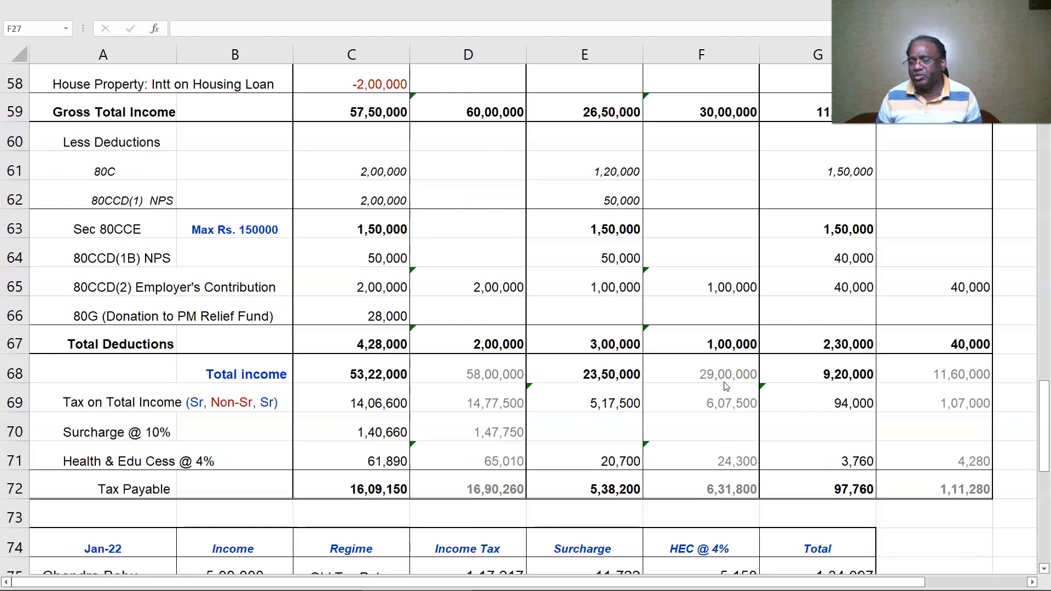
scroll(726, 387, up, 3)
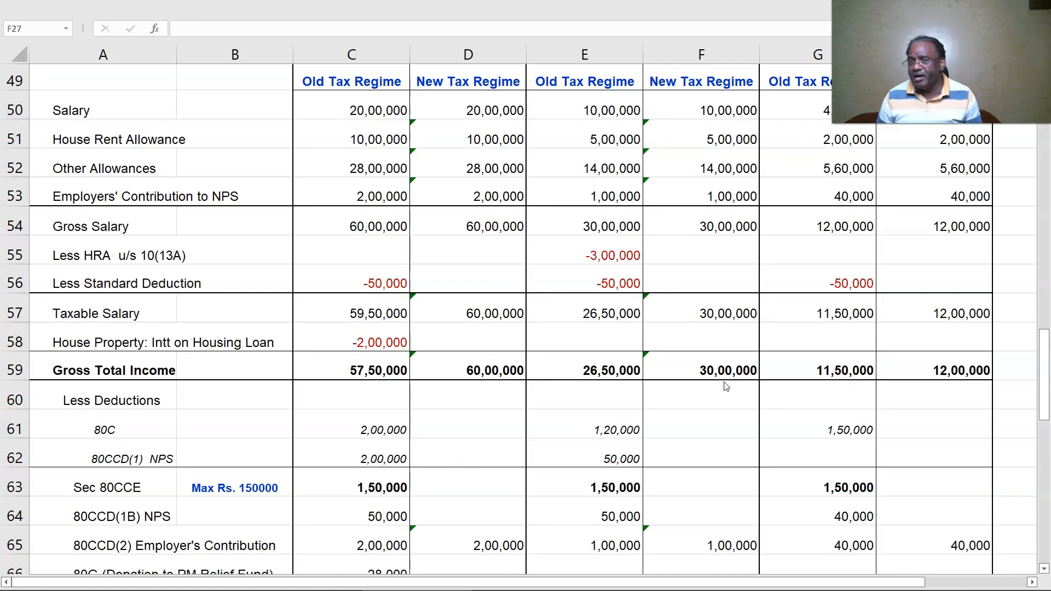
scroll(726, 387, up, 1)
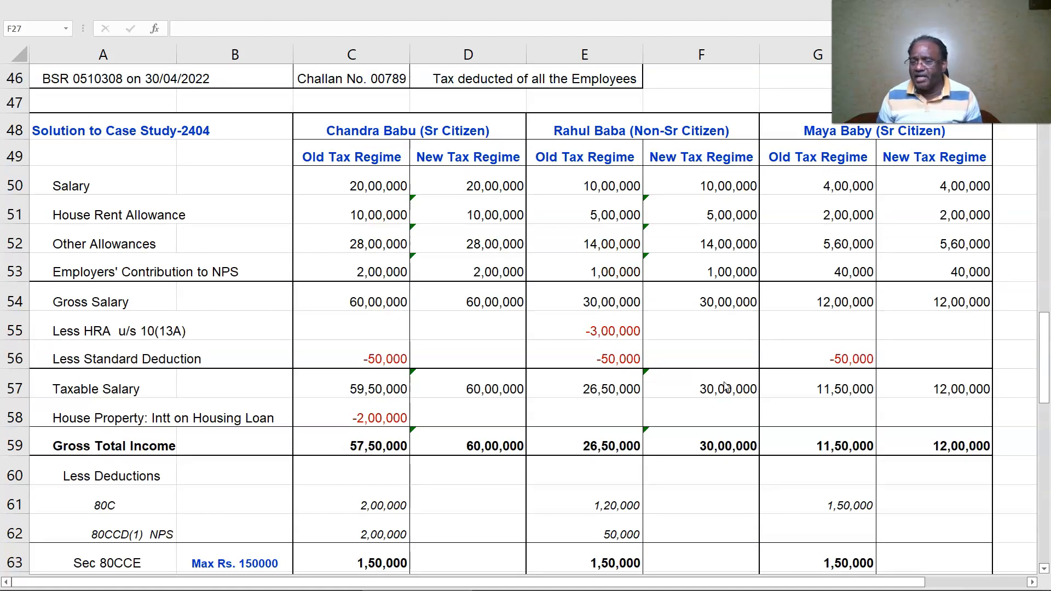
scroll(726, 387, down, 3)
scroll(726, 386, down, 1)
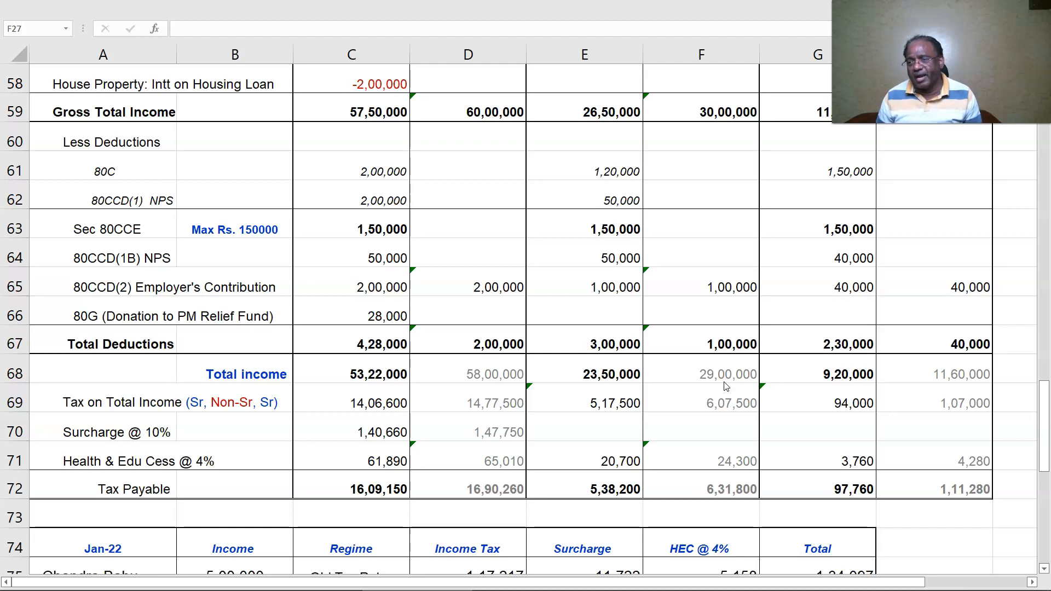
Compare the employees' salary, deductions and tax payable across both tax regimes in the solution table
scroll(726, 386, up, 4)
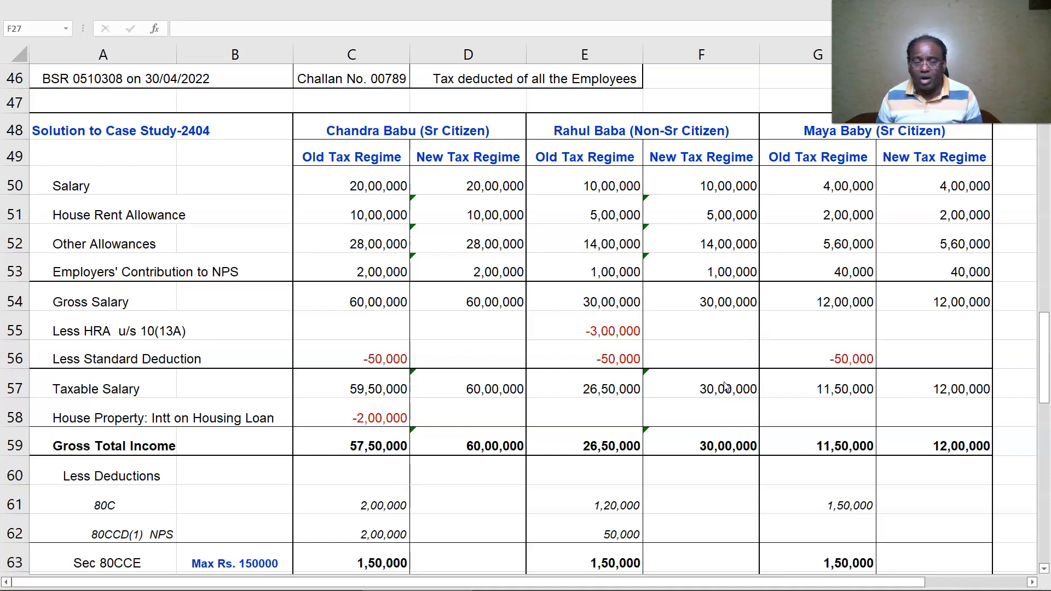
scroll(725, 386, down, 2)
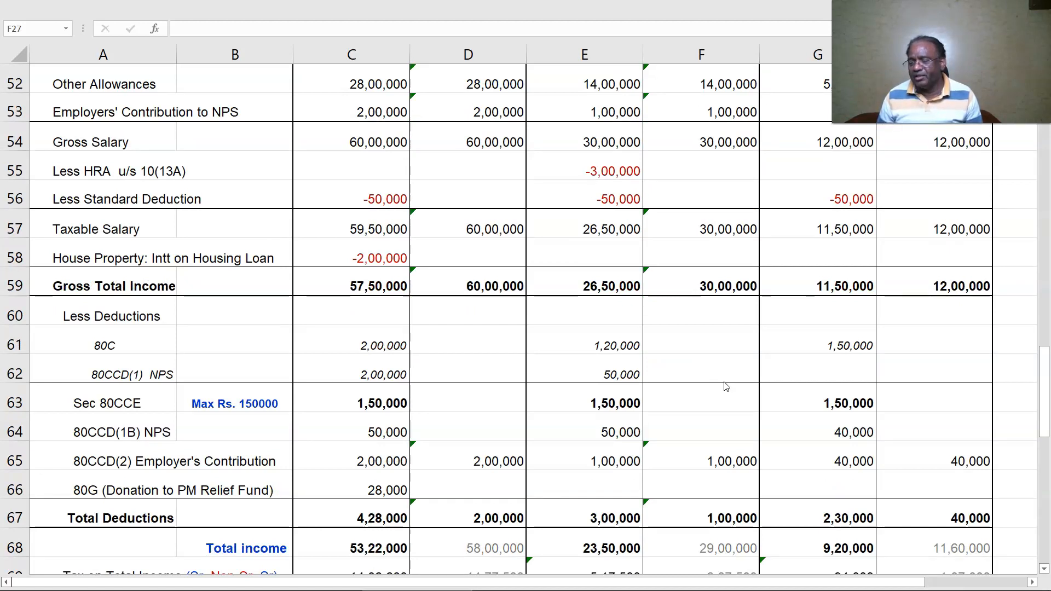
scroll(725, 386, down, 2)
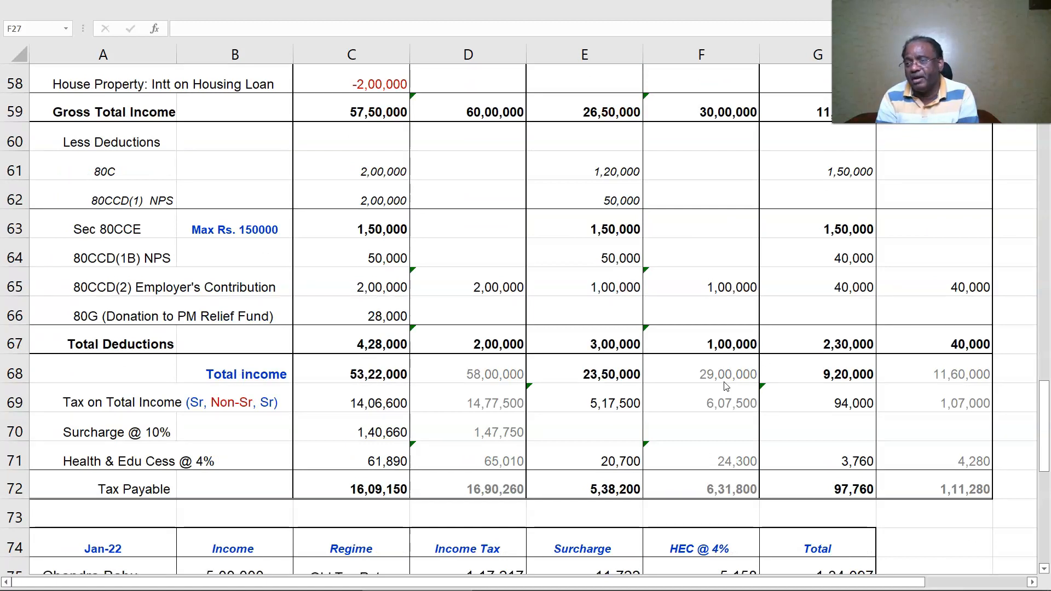
scroll(725, 386, up, 5)
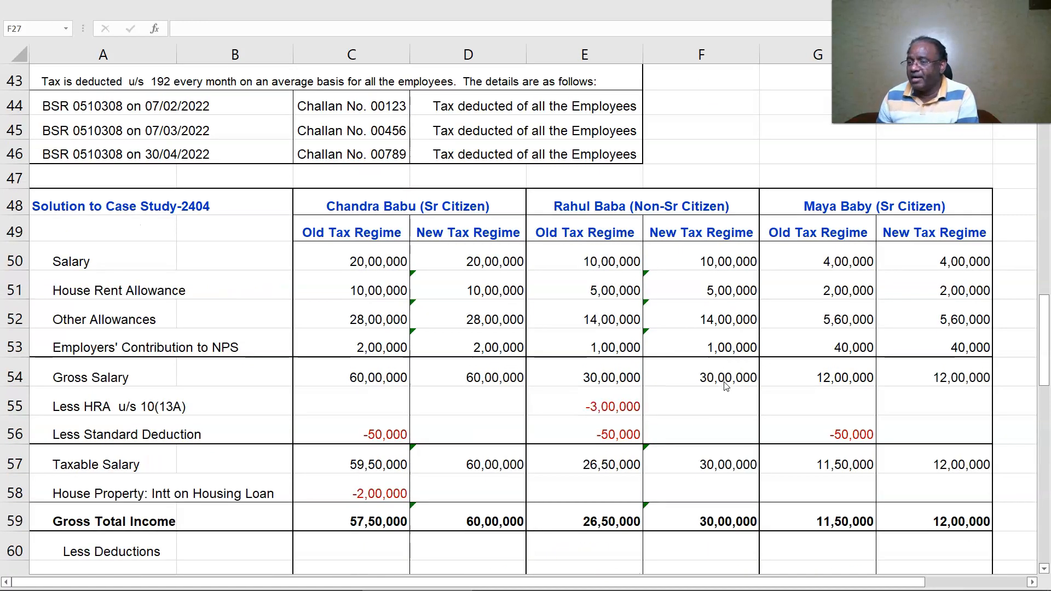
scroll(726, 386, down, 2)
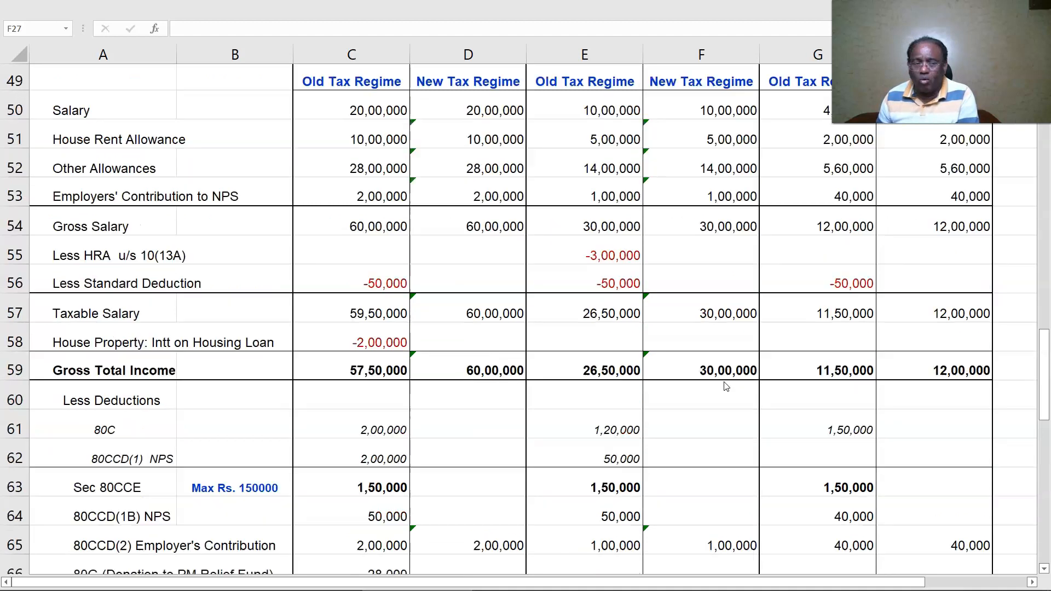
scroll(726, 386, down, 1)
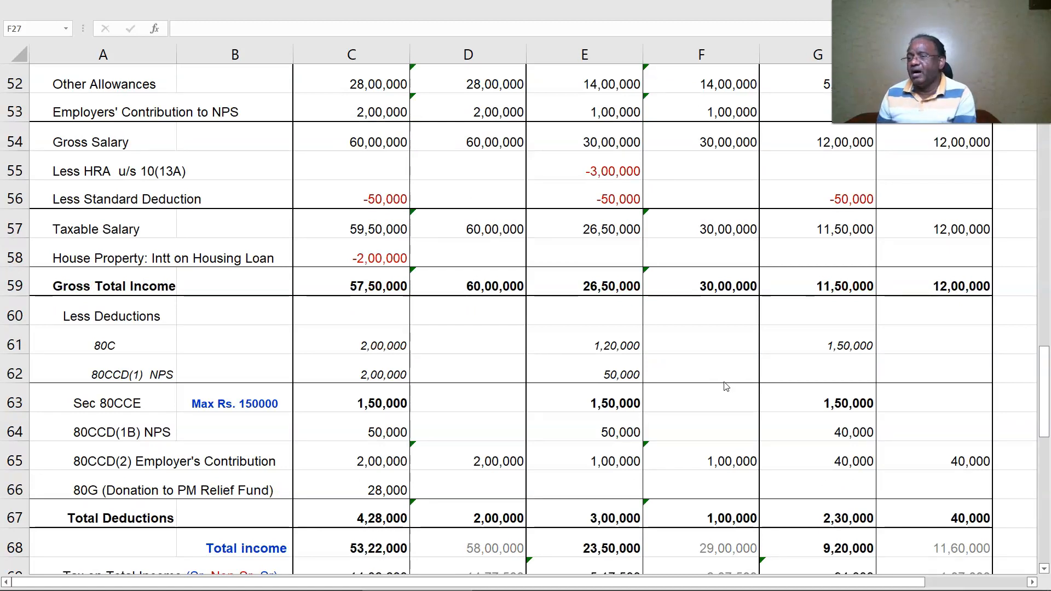
scroll(726, 386, down, 2)
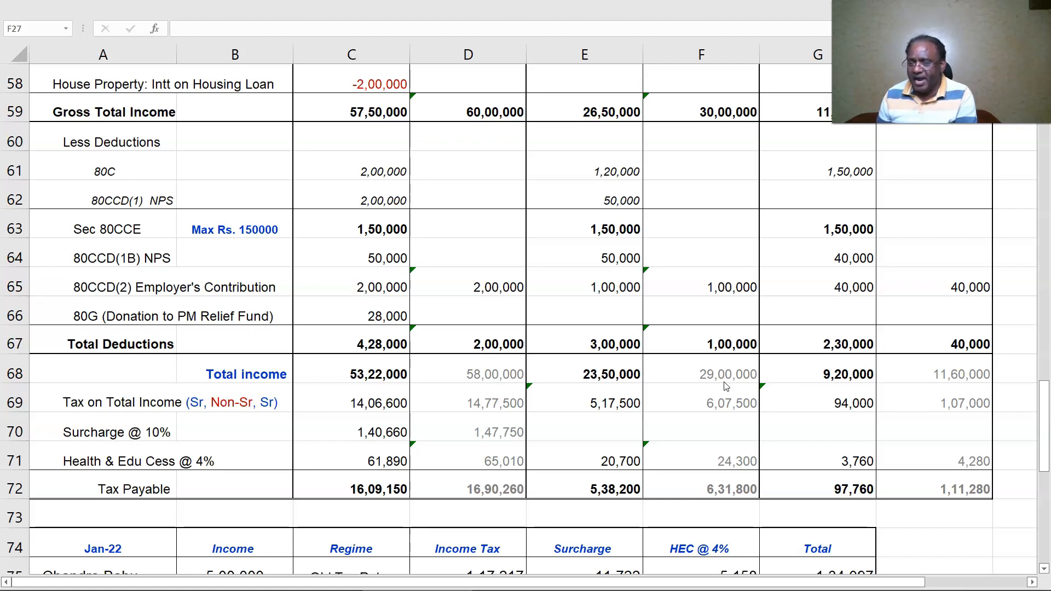
Compare the monthly income and tax deduction tables, starting with Jan-22, against the employees' annual gross salary and tax
scroll(726, 386, down, 4)
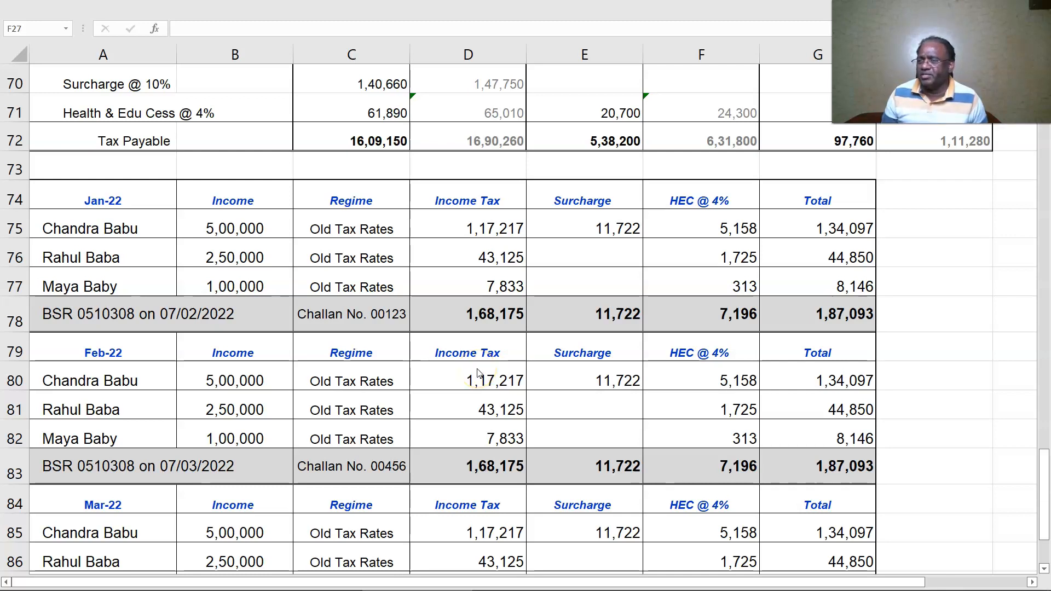
scroll(246, 404, up, 2)
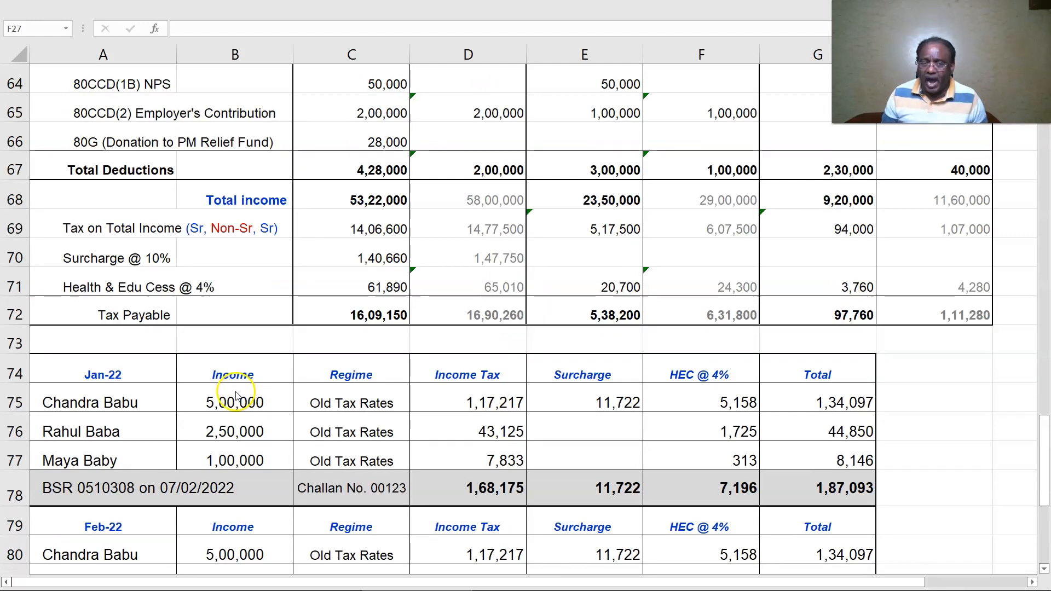
scroll(494, 395, up, 5)
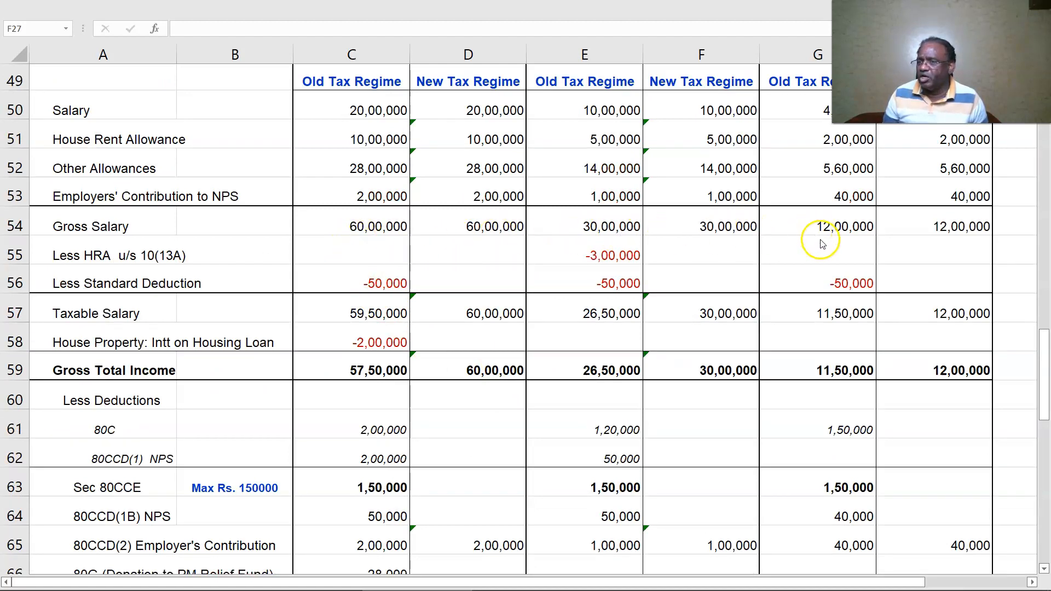
scroll(500, 281, down, 7)
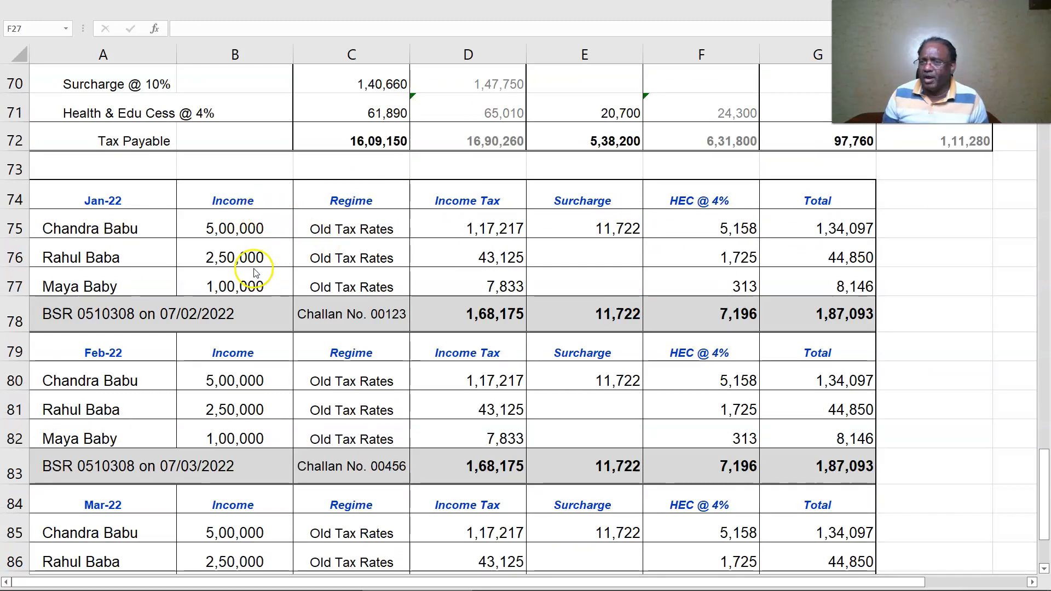
scroll(246, 276, up, 2)
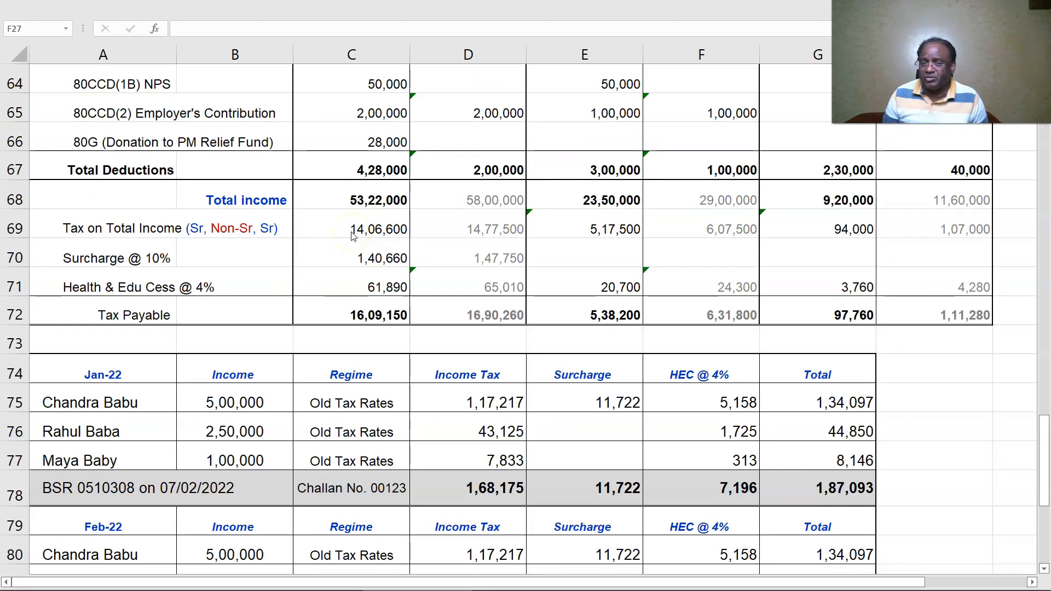
Inspect the formulas behind the first employee's Jan-22 income tax, surcharge, cess and total, including the annual cess in C71
click(497, 413)
click(607, 402)
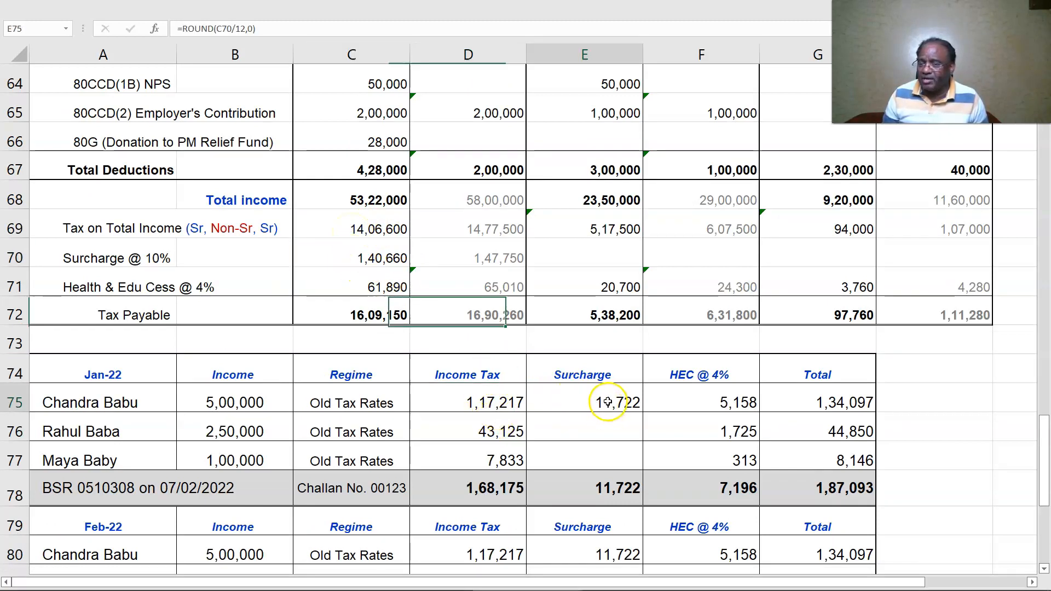
click(387, 287)
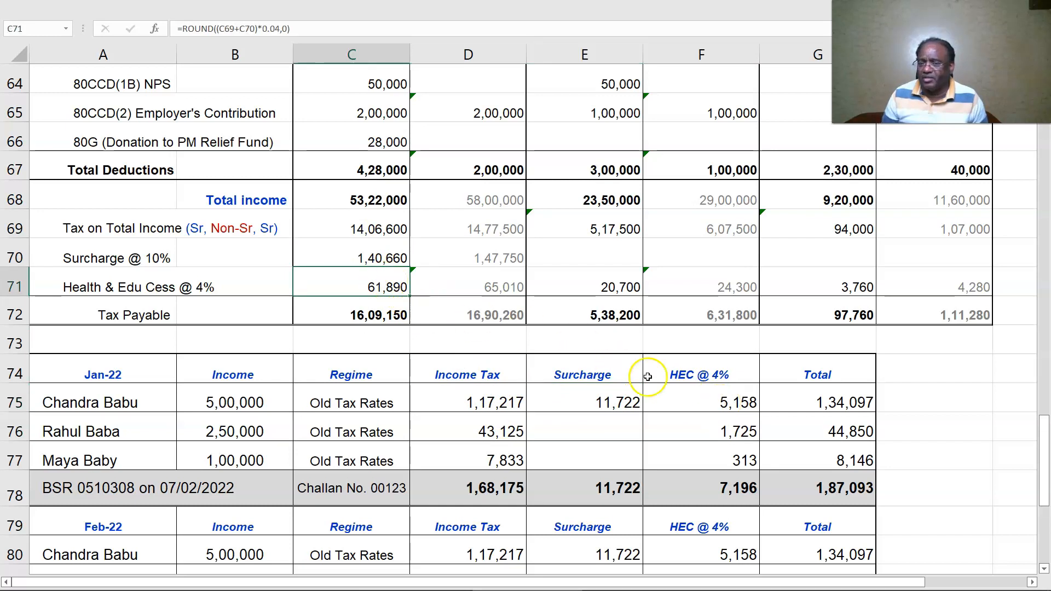
click(742, 402)
click(865, 404)
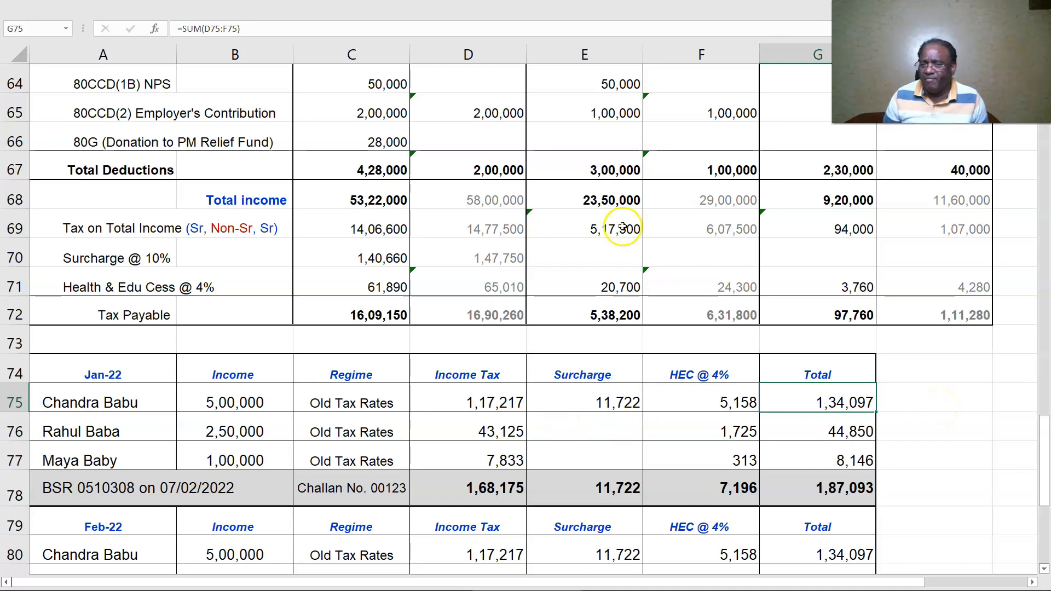
Inspect the formulas behind the second employee's Jan-22 income tax, cess and total in row 76
click(478, 426)
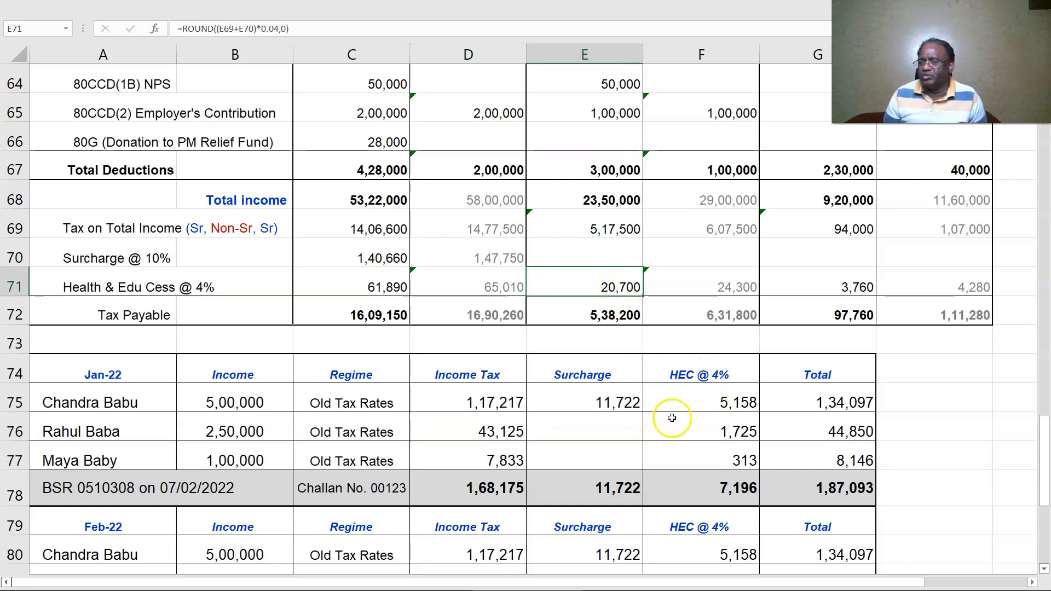
click(713, 434)
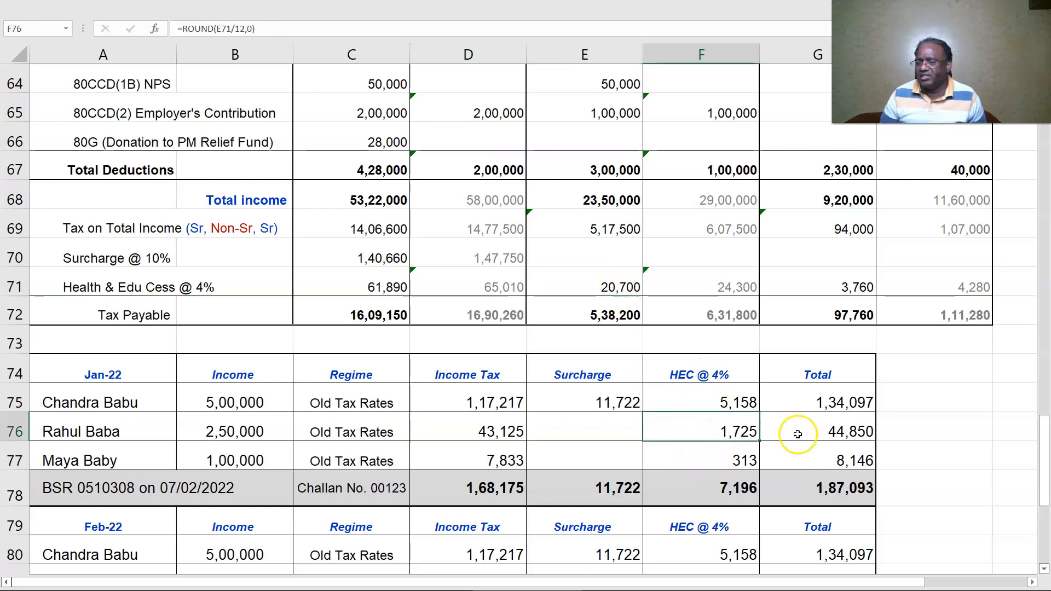
click(822, 432)
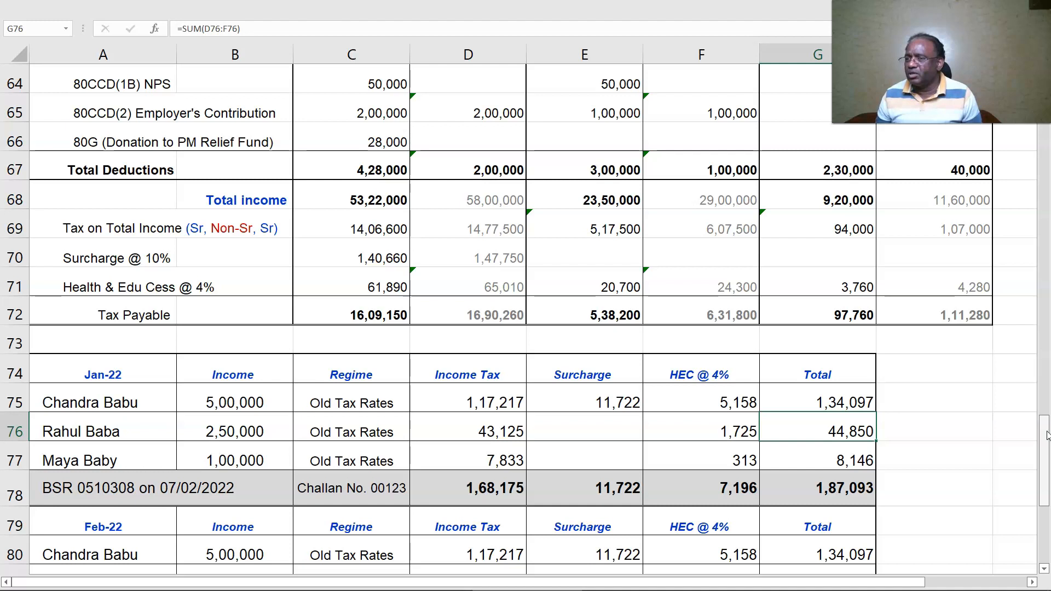
scroll(1047, 436, down, 2)
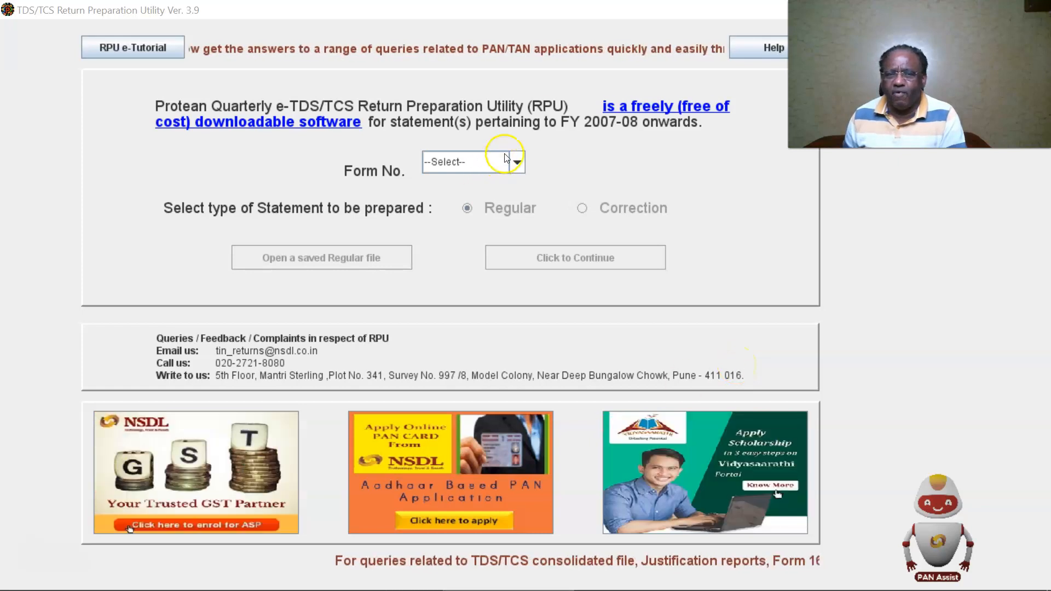
Start preparing a regular statement for Form 24Q
click(520, 163)
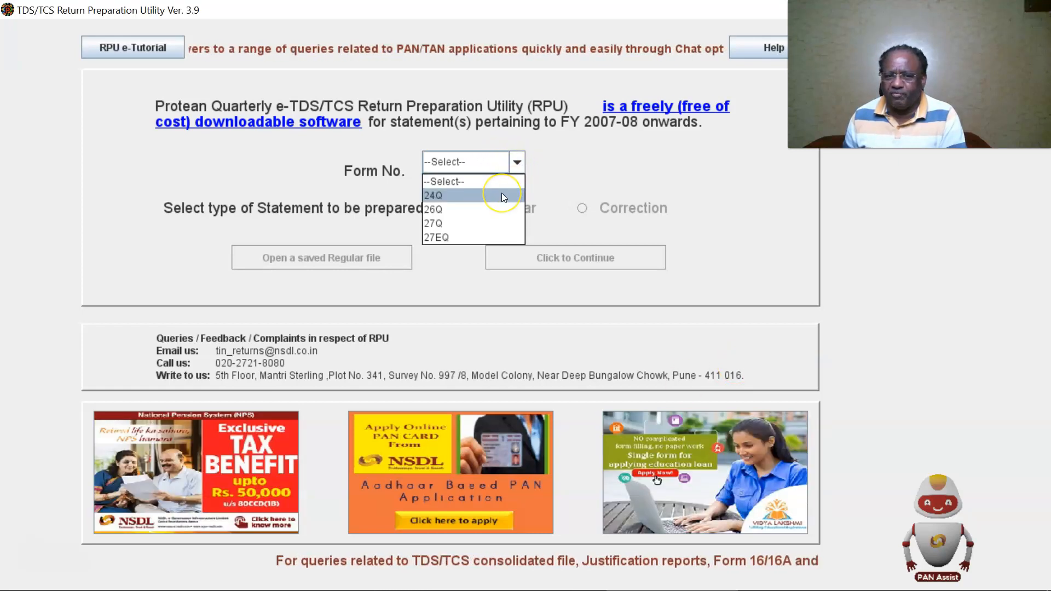
click(502, 193)
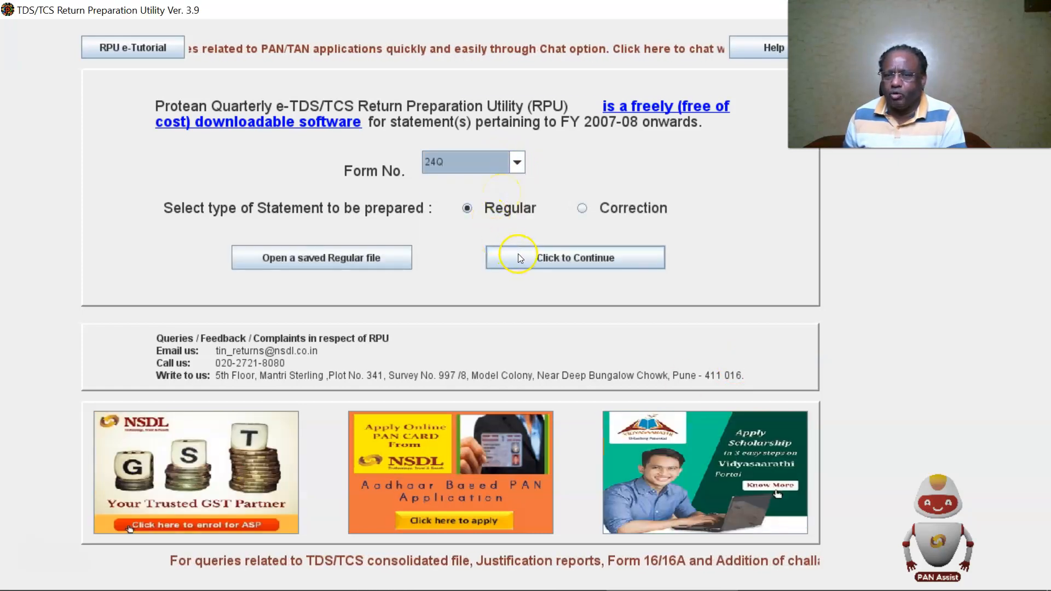
click(514, 257)
Set the statement's financial year to 2021-2022 and the quarter ended to Q4
click(883, 181)
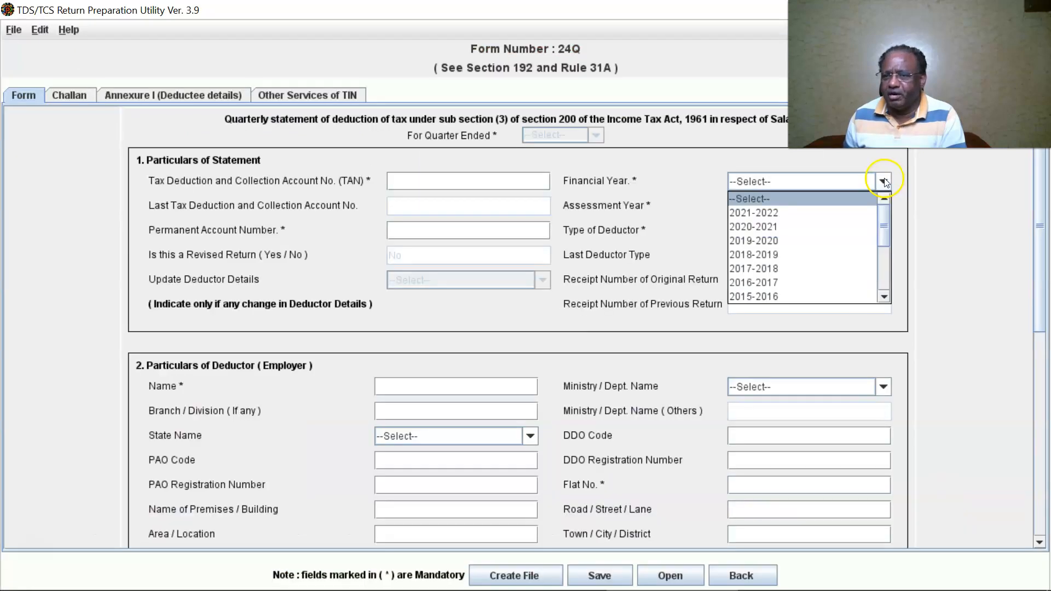
click(867, 213)
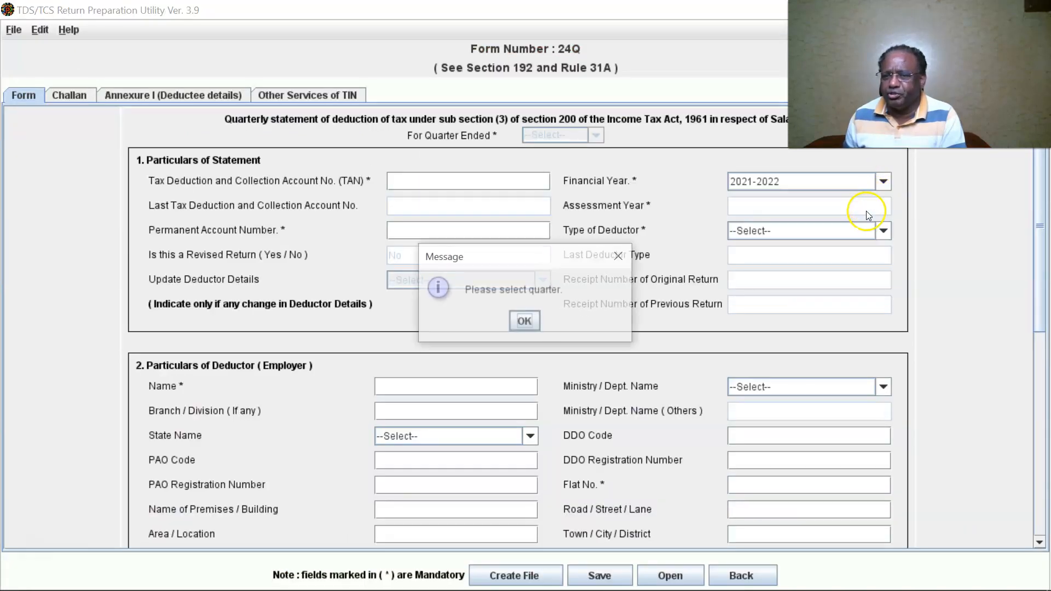
click(526, 320)
click(597, 134)
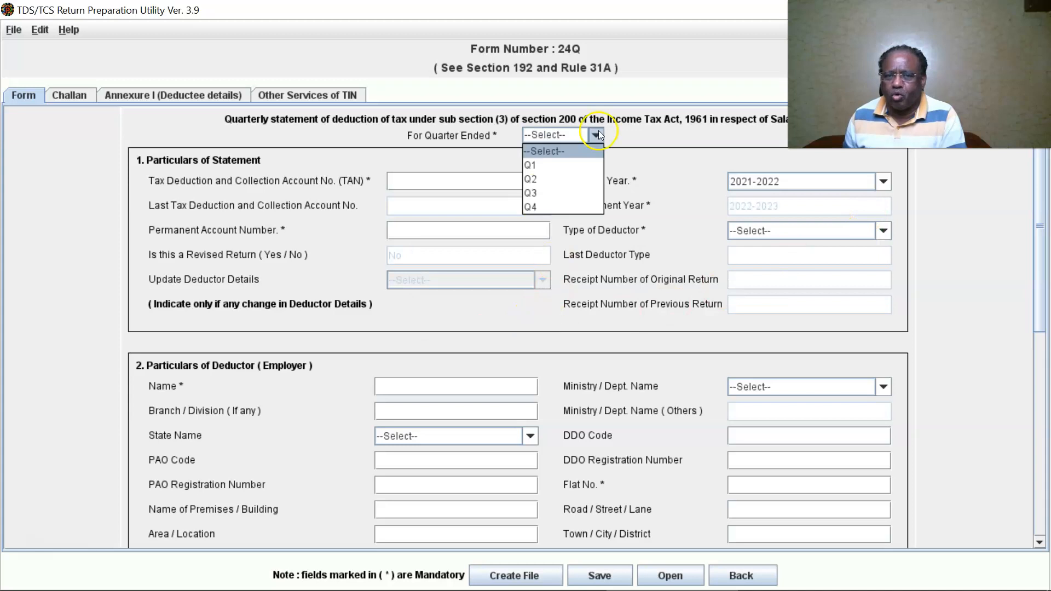
click(582, 205)
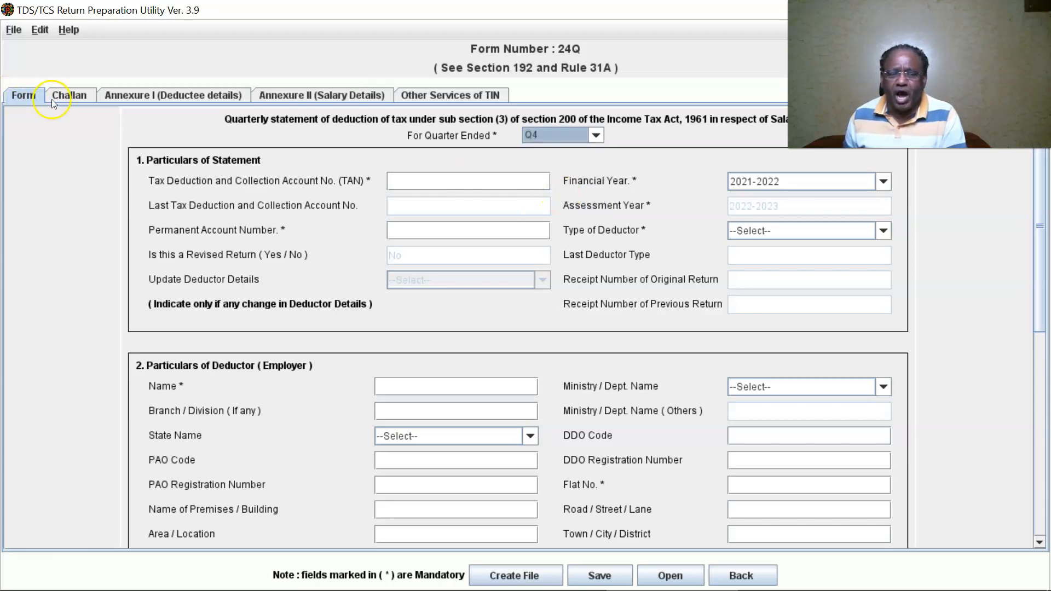
Set the type of deductor to Local Authority (State Govt.) and fill in the deductor's TAN and PAN
click(883, 231)
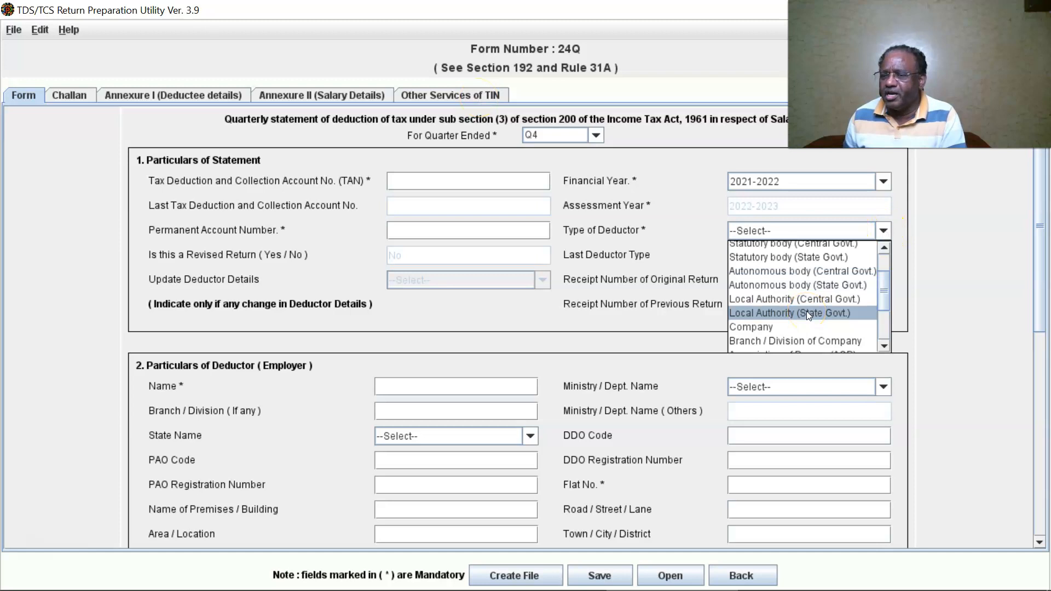
click(807, 312)
click(387, 230)
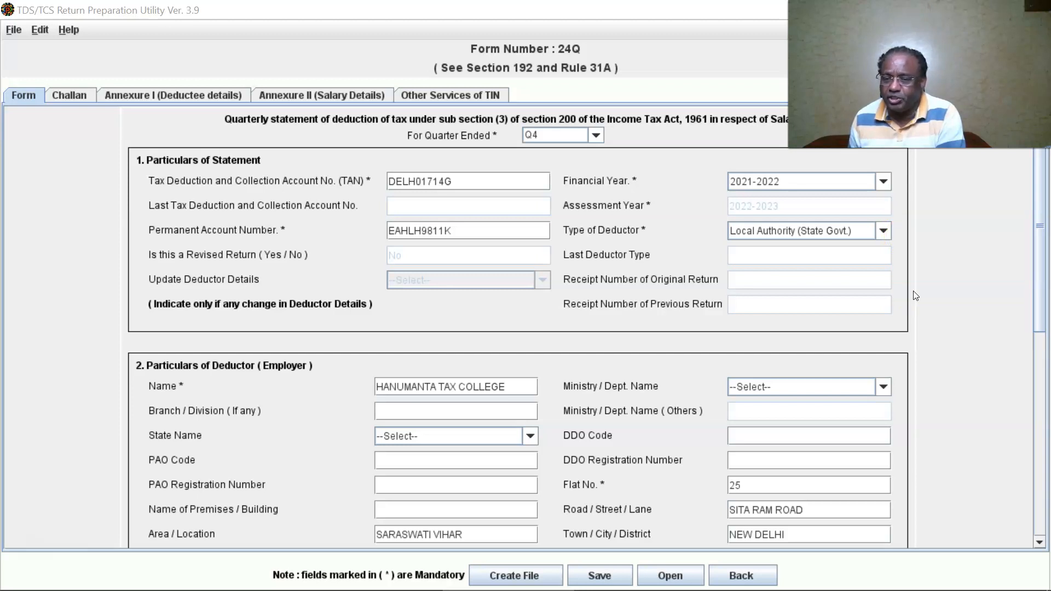
Complete the particulars of the deductor and the responsible person, and declare No for a regular Form 24Q statement filed for an earlier period
scroll(919, 298, down, 3)
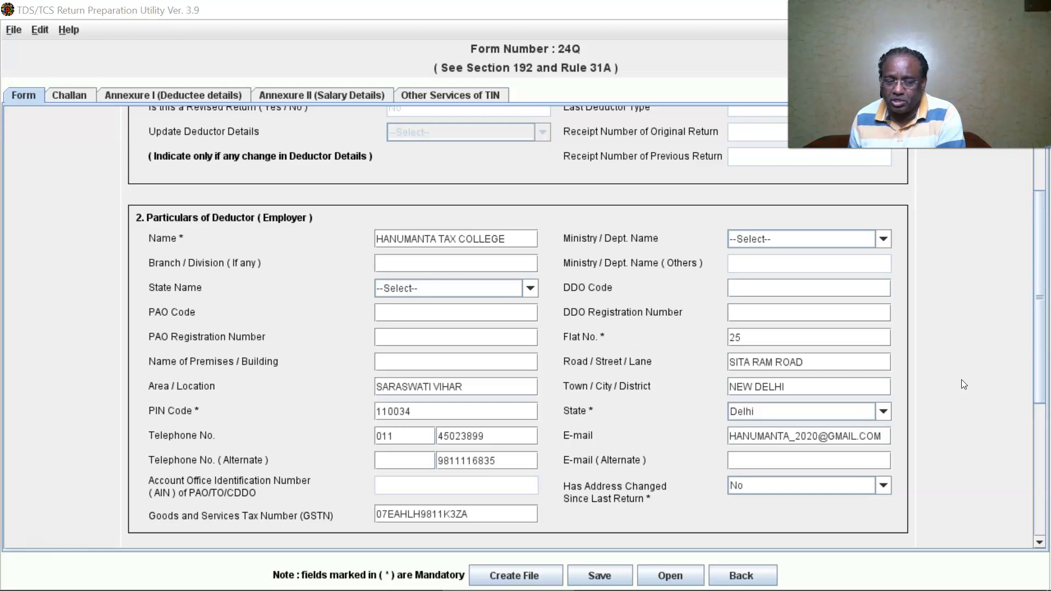
scroll(964, 384, down, 5)
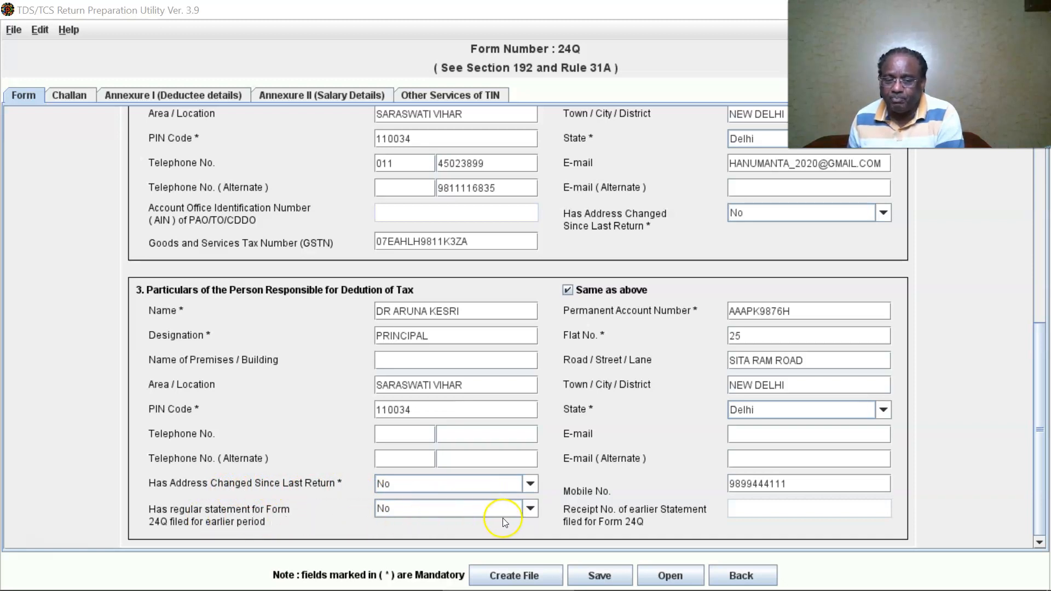
click(530, 512)
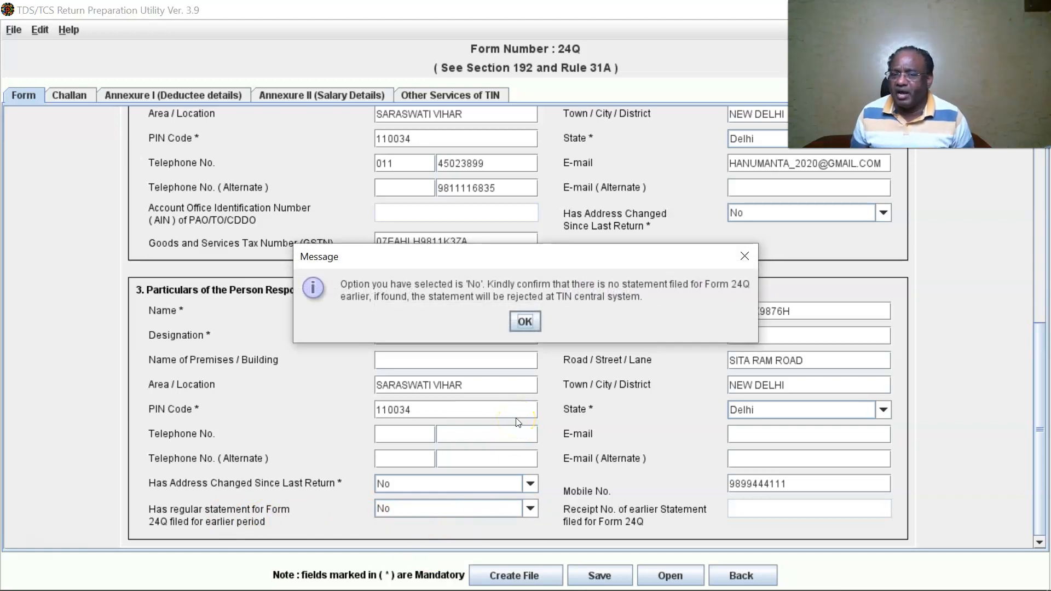
click(525, 322)
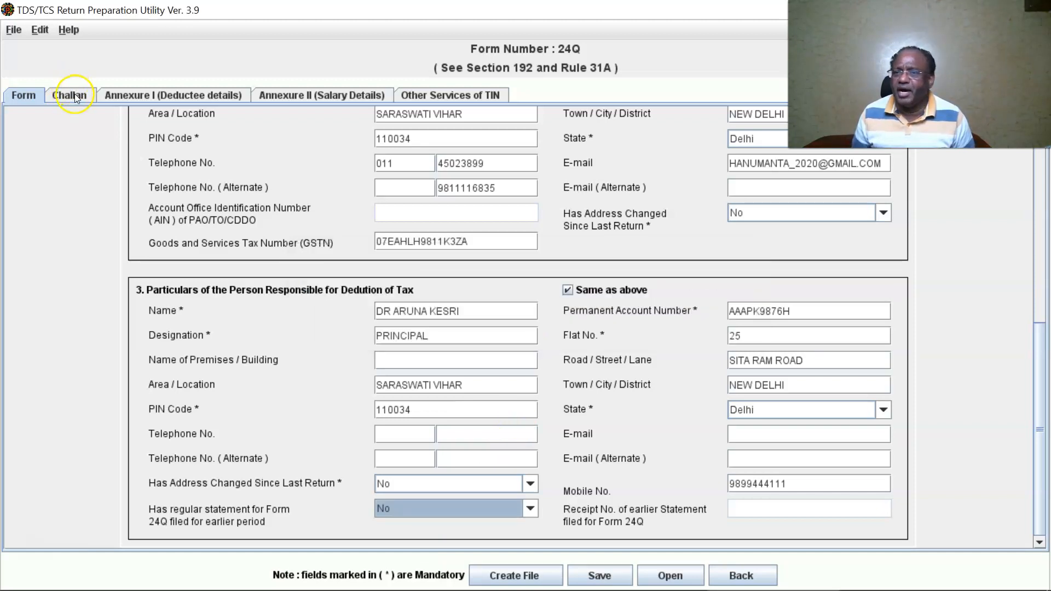
Add three challan rows and complete the first with TDS 168175, surcharge 11722, cess 7196, BSR code 0510308, date 07/02/2022, serial 00123, minor head 200
click(75, 98)
click(561, 575)
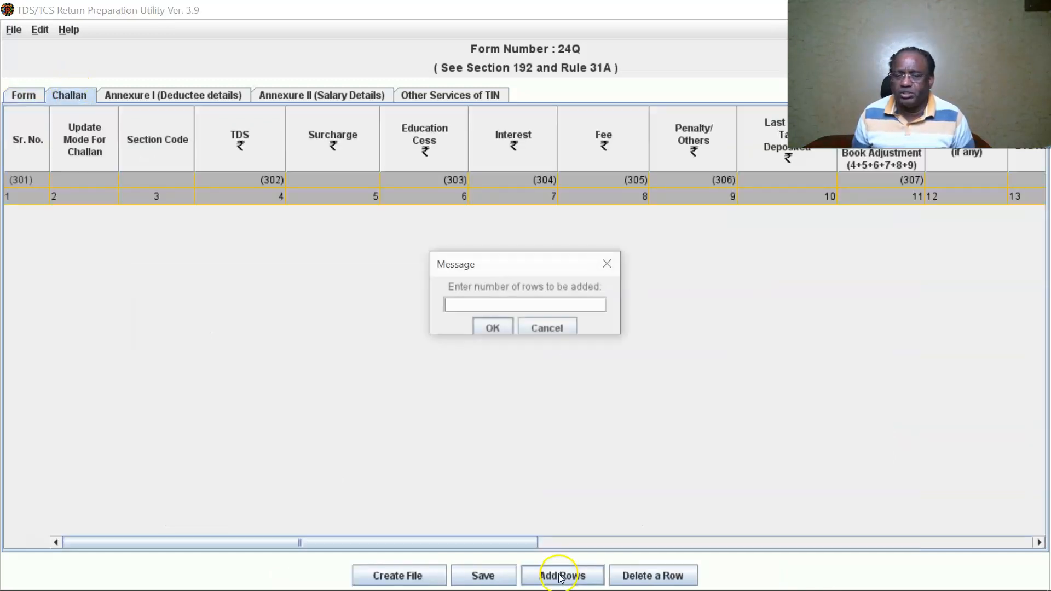
text(3)
click(504, 332)
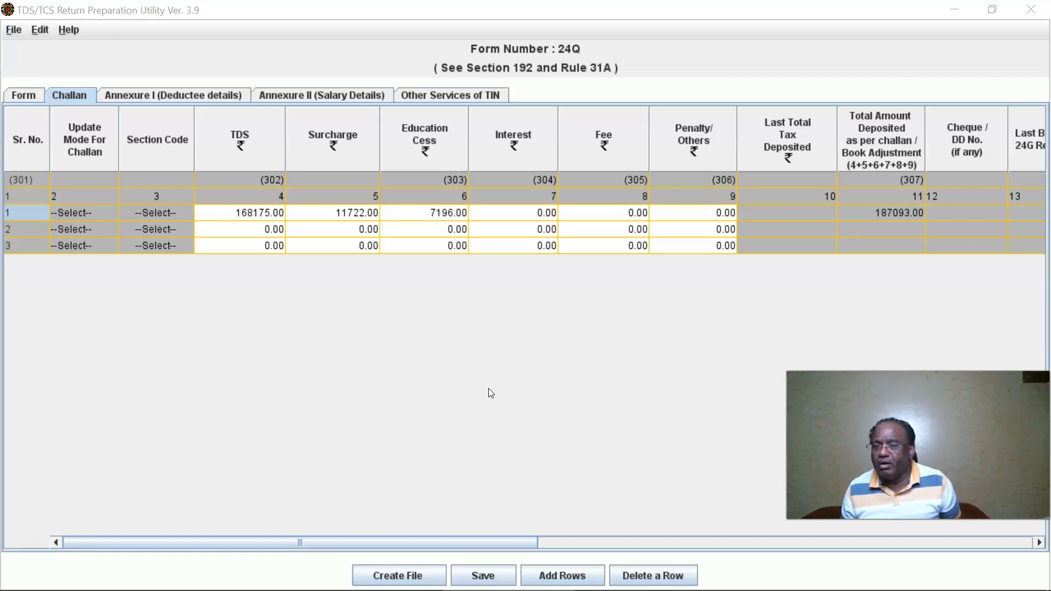
drag(528, 541, 975, 541)
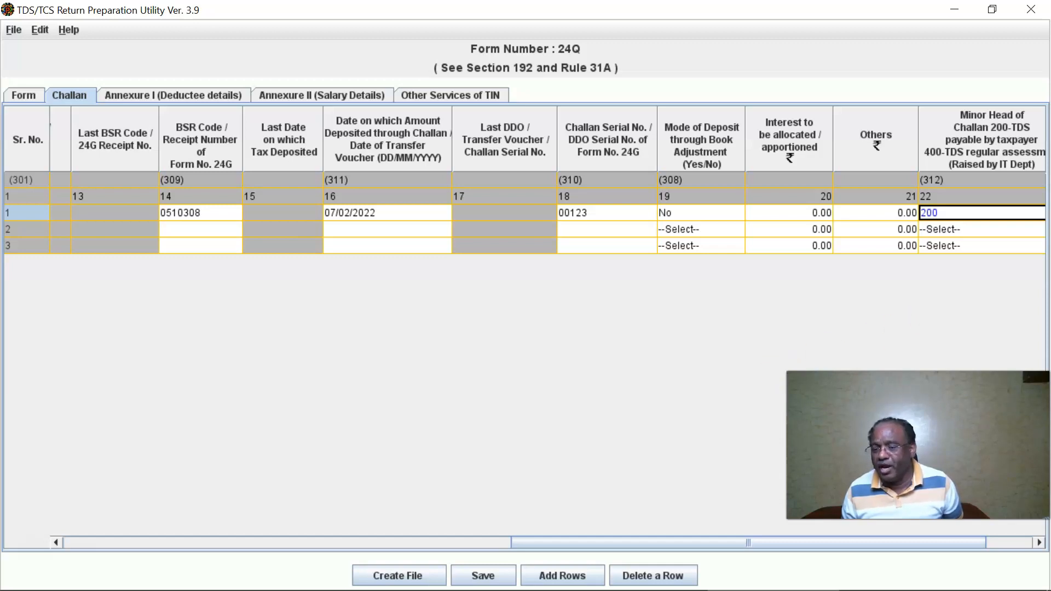
drag(939, 544, 1001, 536)
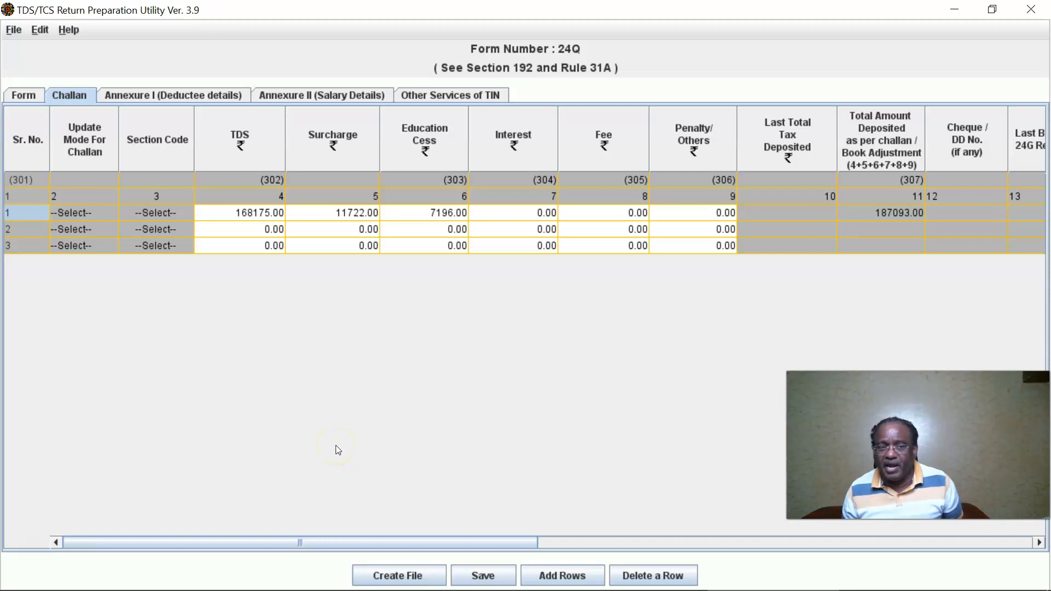
Fill challans 2 and 3 with TDS 168175, surcharge 11722, education cess 7196, BSR code 0510308 and book adjustment No, matching challan 1
click(214, 217)
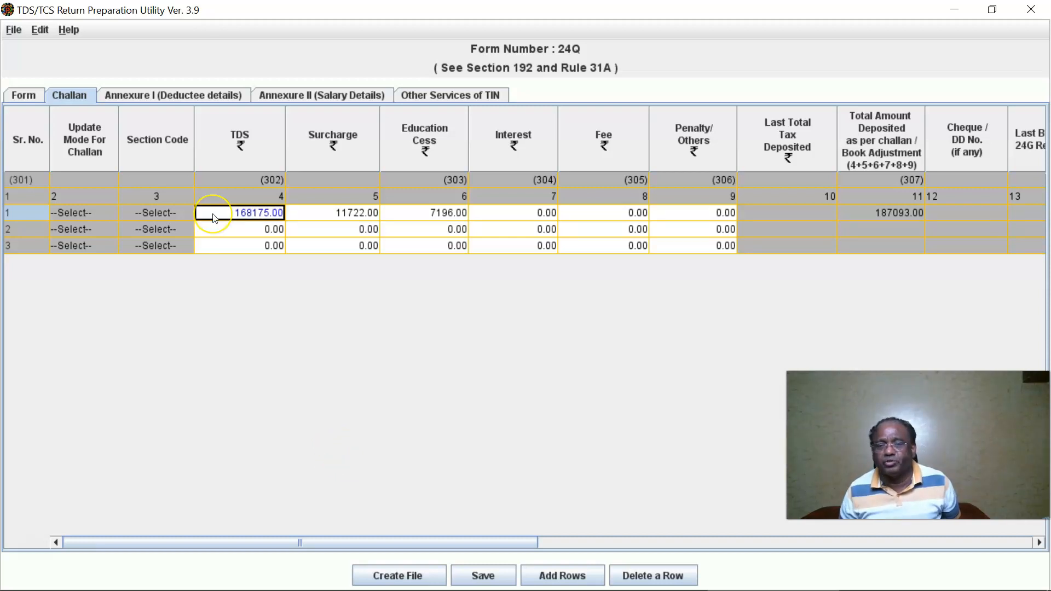
key(Tab)
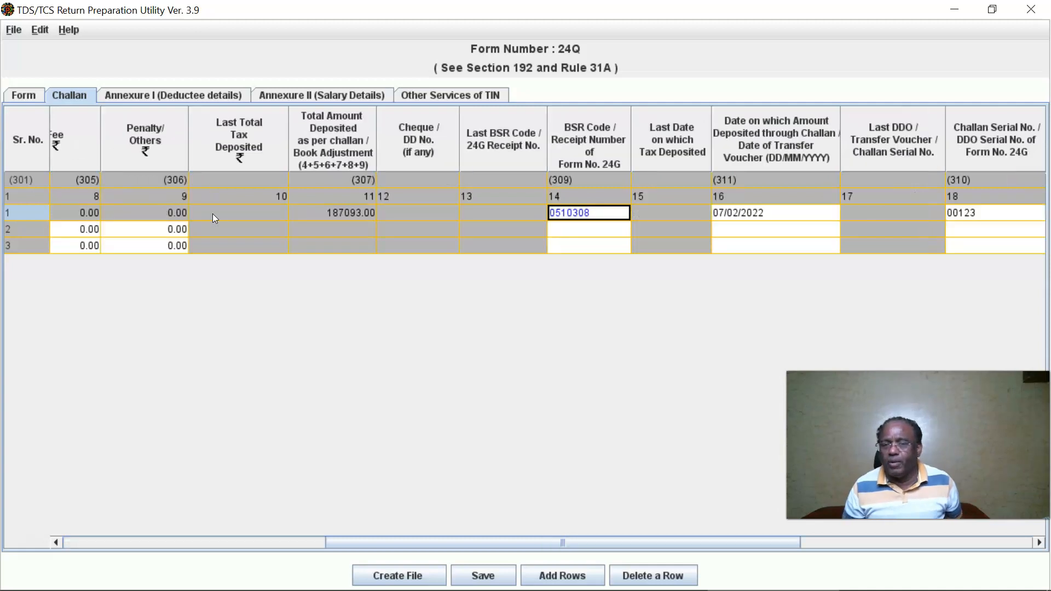
key(Return)
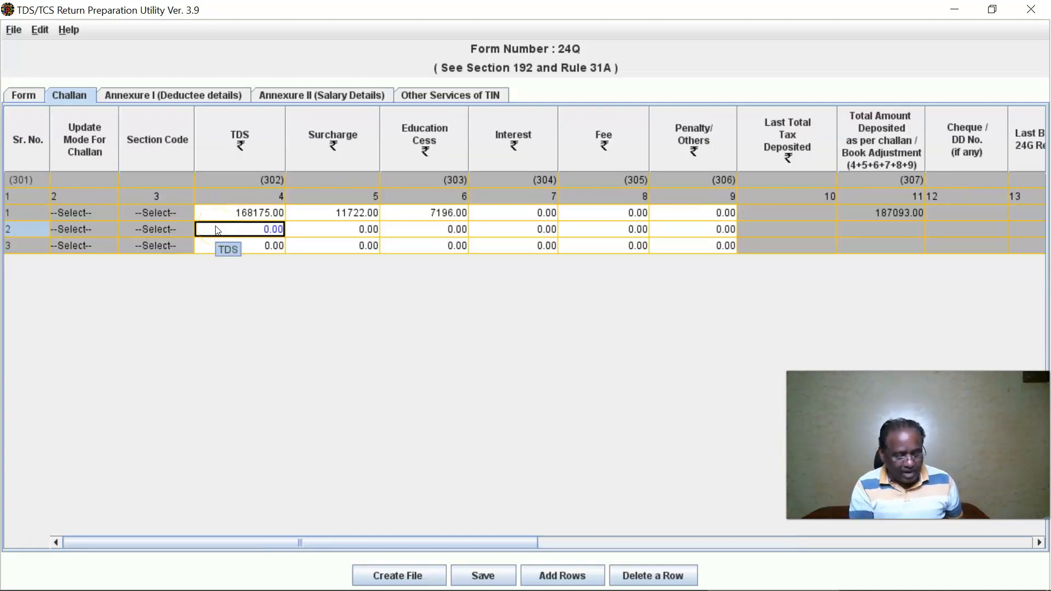
text(168175.00	11722.00	7196.00	0.00	0.00	0.00)
click(202, 247)
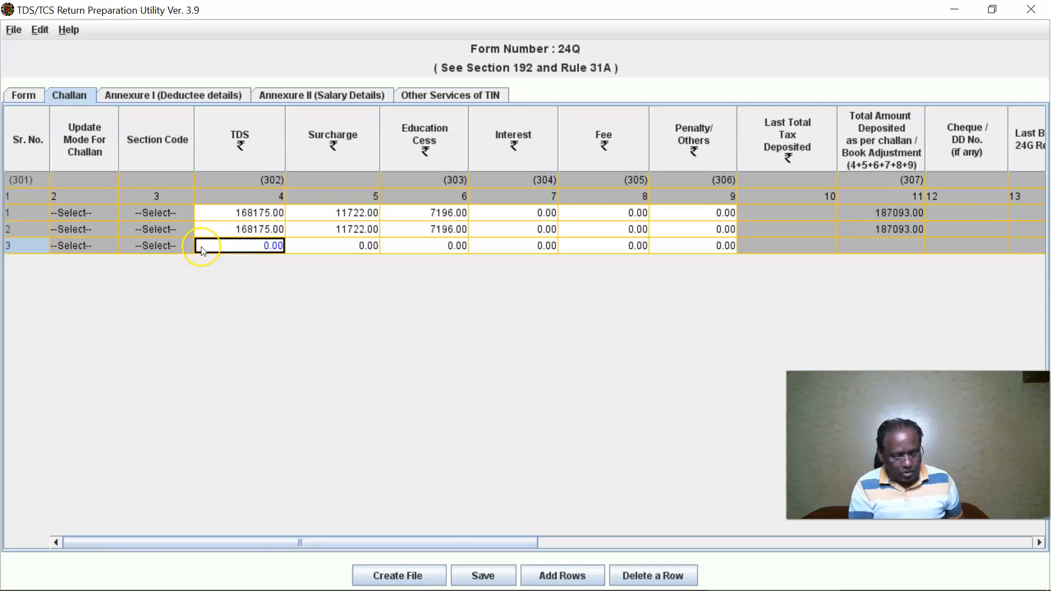
text(168175.00	11722.00	7196.00	0.00	0.00	0.00)
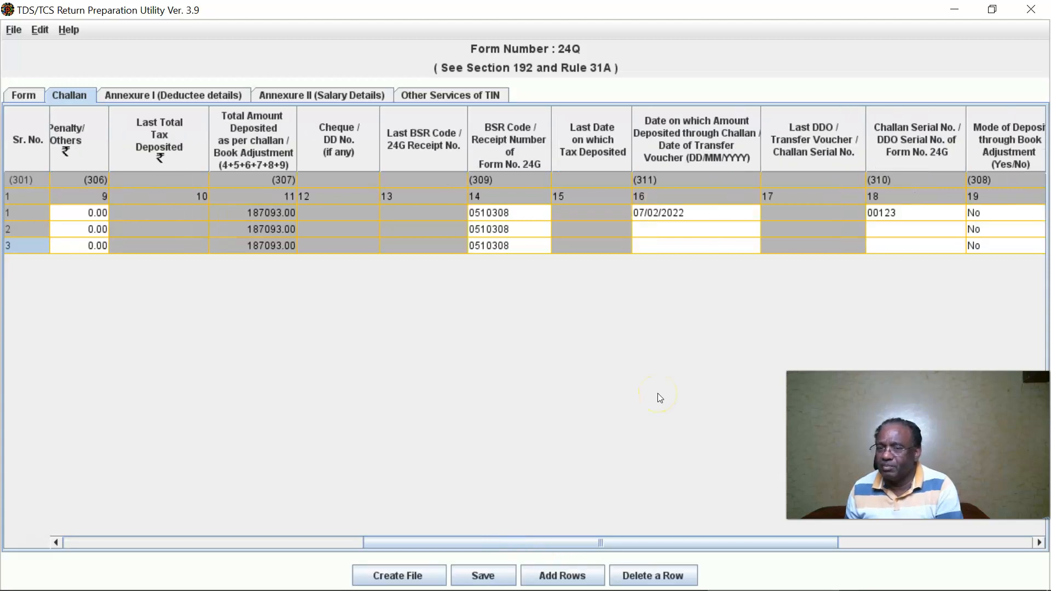
Set the tax deposit date to 07/03/2022 for challan 2 and 30/04/2022 for challan 3
click(653, 230)
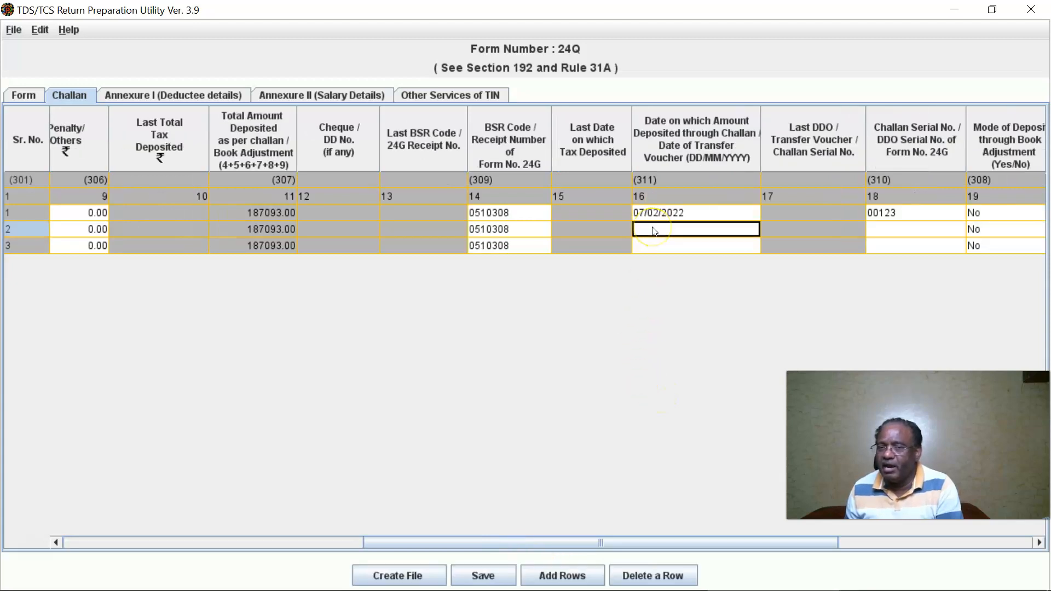
click(653, 227)
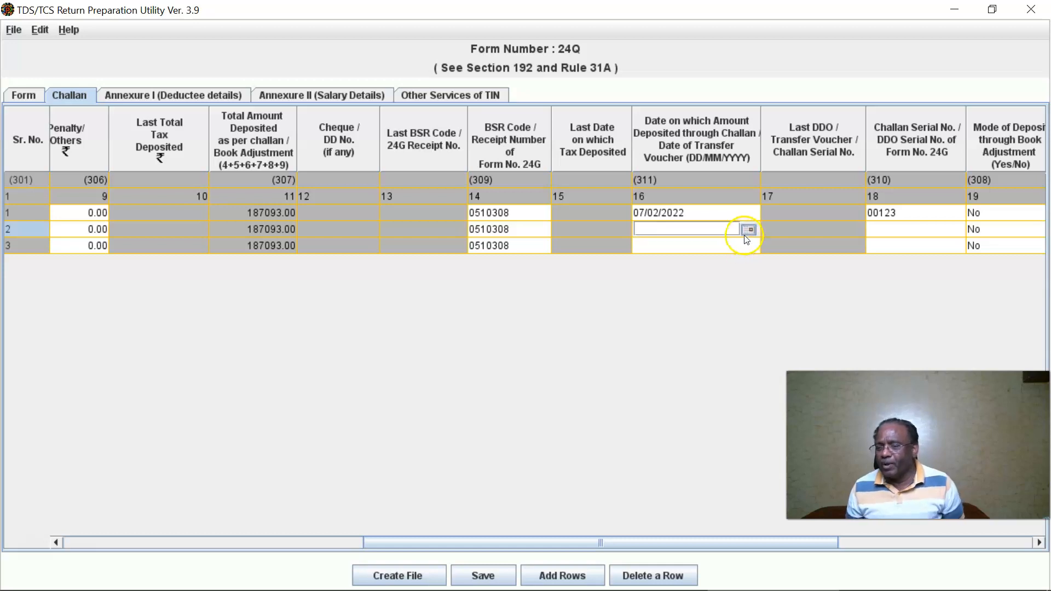
click(690, 234)
text(0)
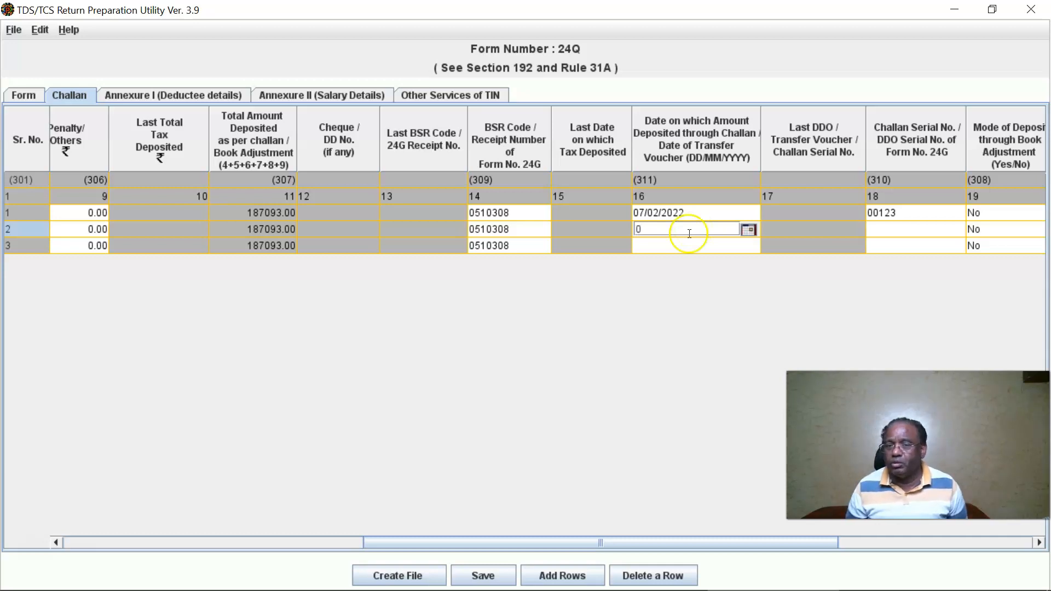
text(7/03/)
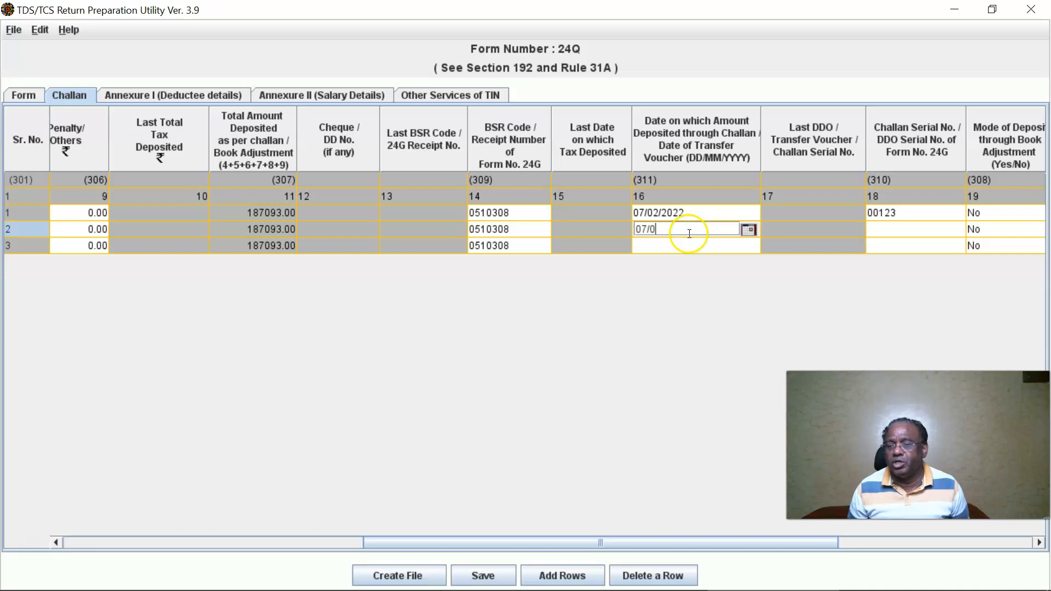
text(2022)
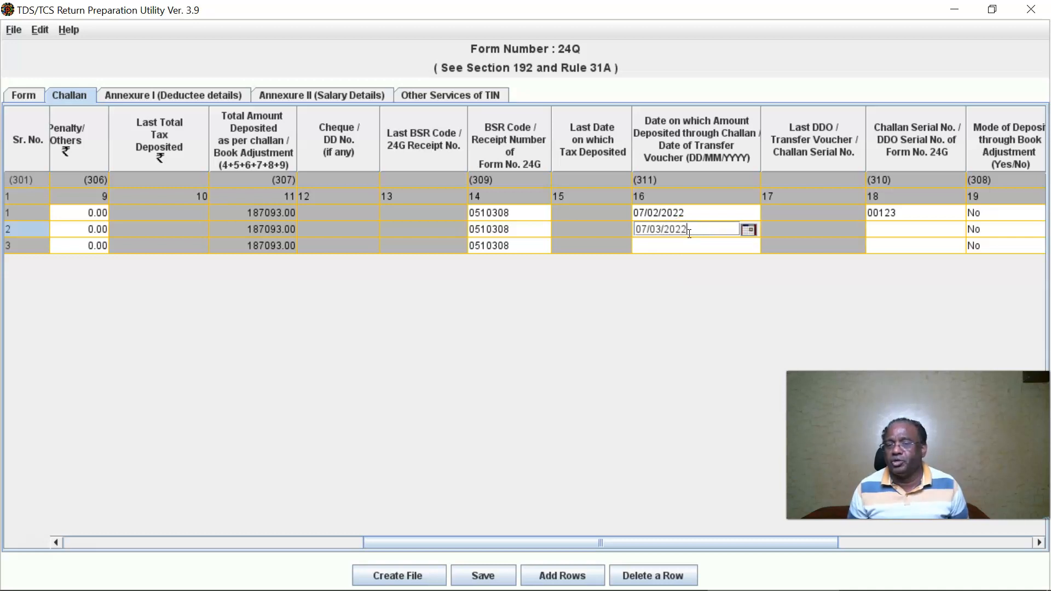
click(669, 246)
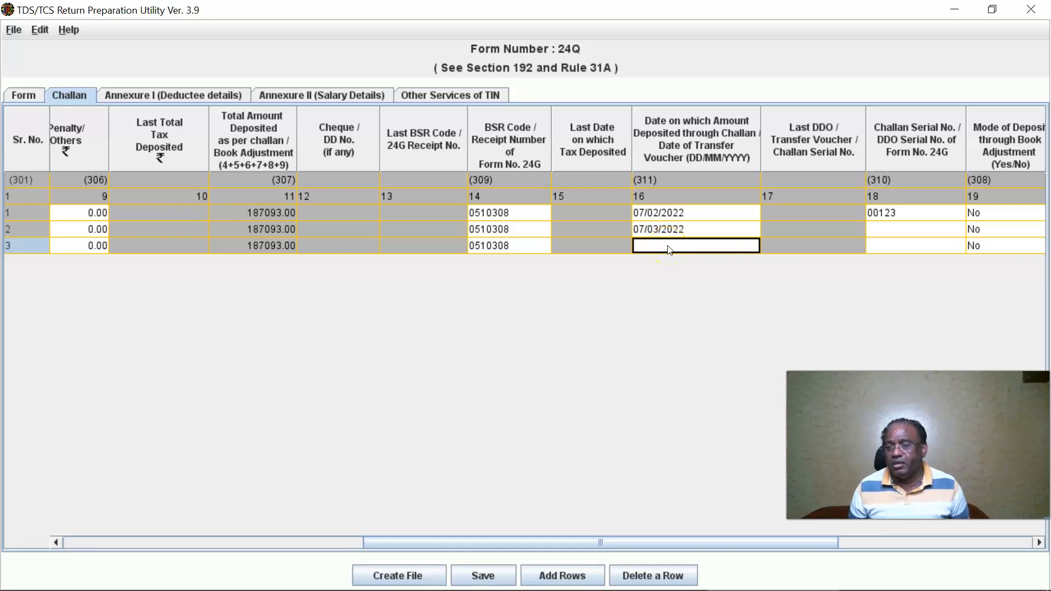
click(747, 246)
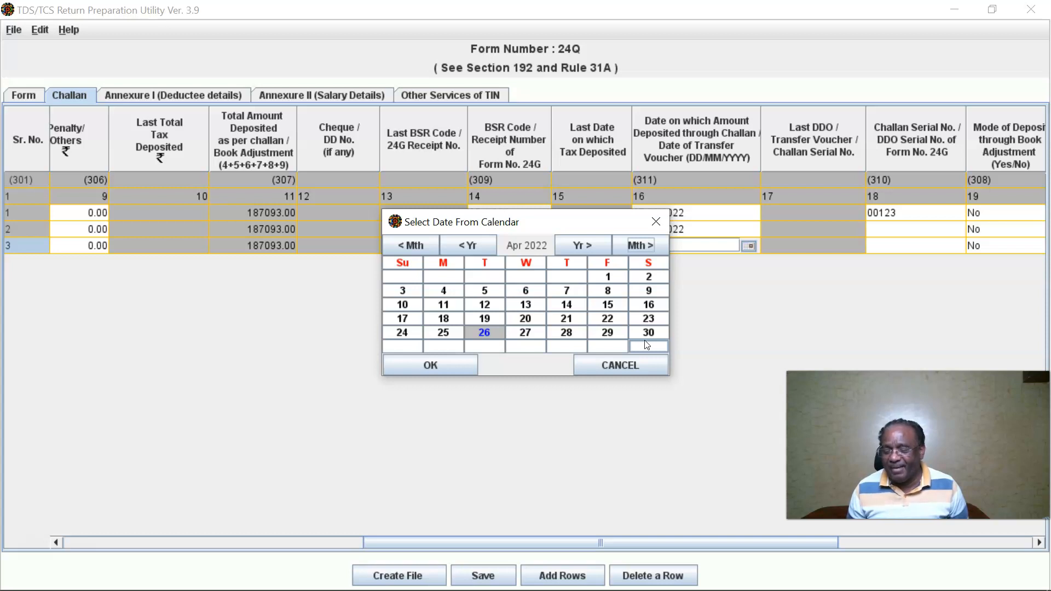
click(648, 333)
click(439, 364)
Enter serial numbers 00456 and 00789 for challans 2 and 3, and choose the minor head for both
click(608, 230)
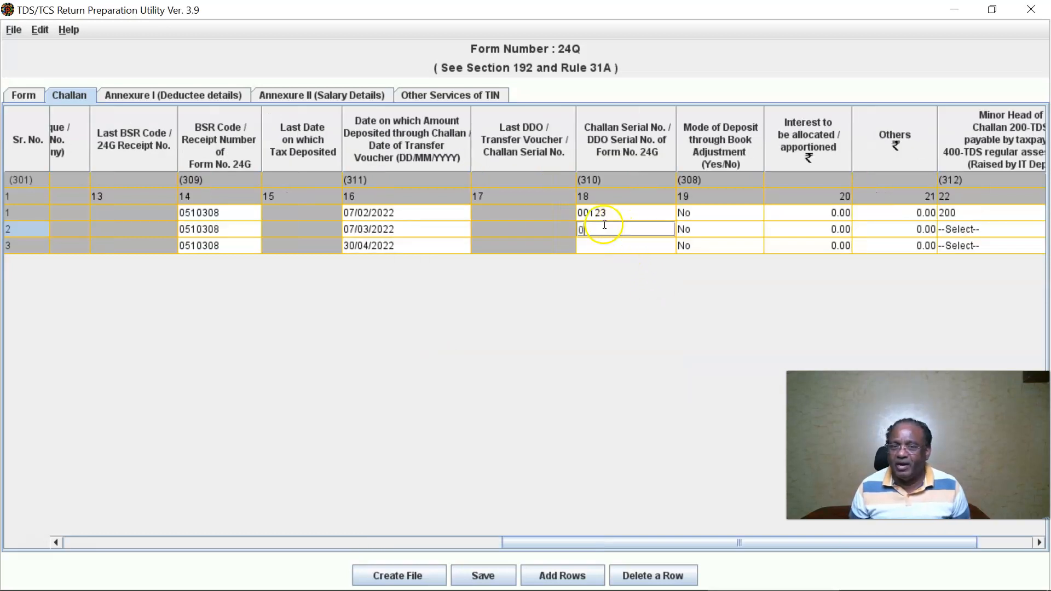
text(00456)
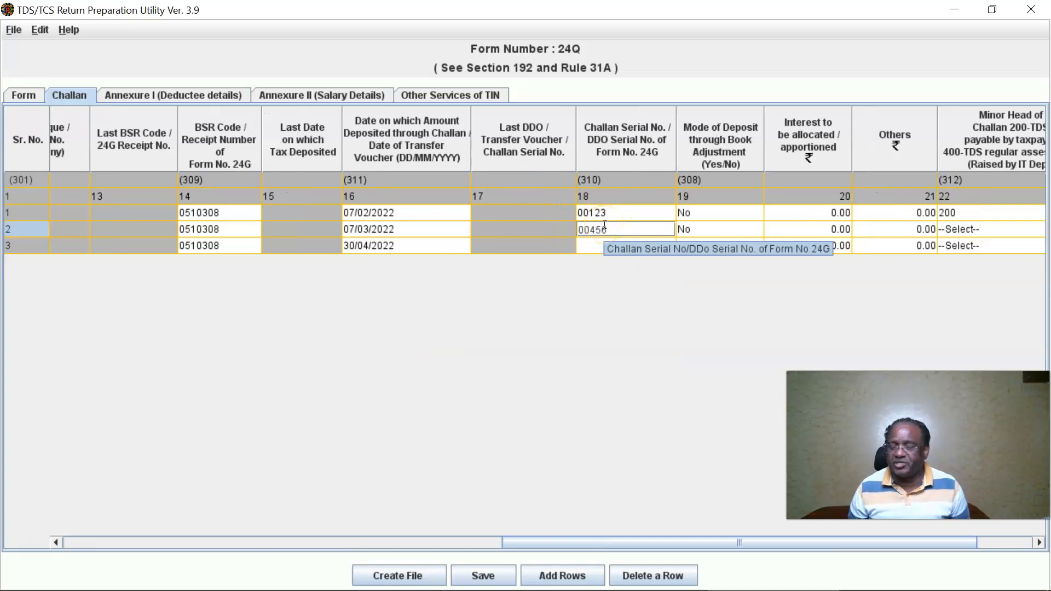
click(601, 245)
text(00789)
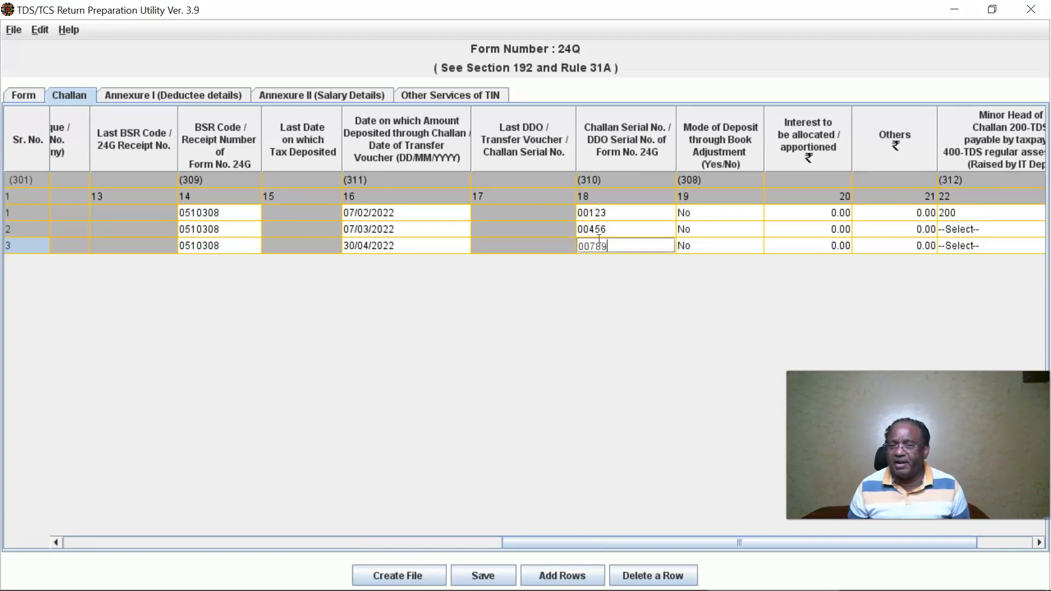
click(970, 229)
click(868, 259)
click(857, 247)
click(857, 275)
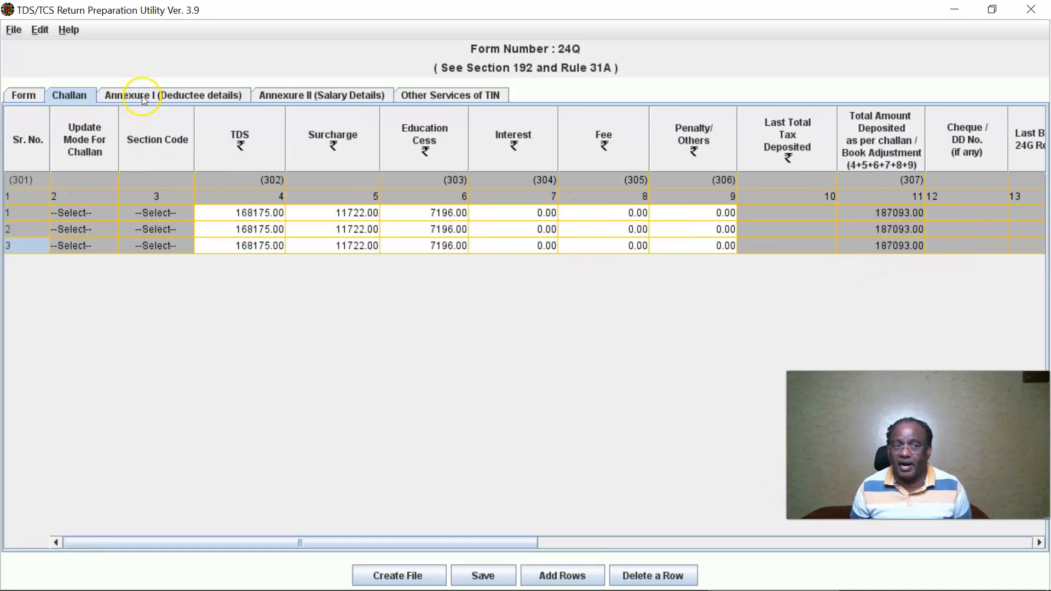
Insert three deductee records for each of the three challans in Annexure I
click(141, 101)
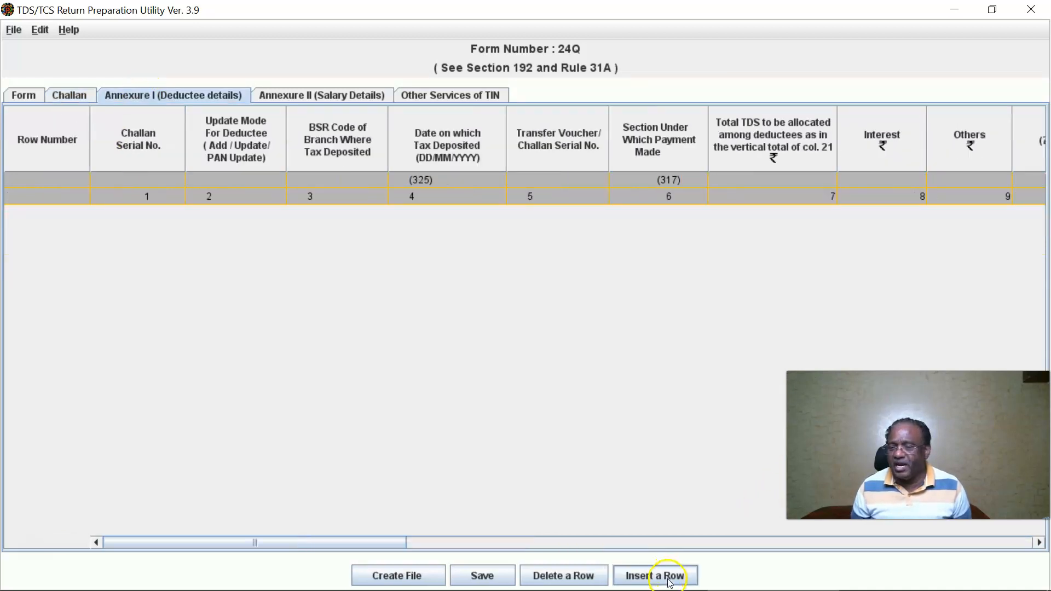
click(670, 579)
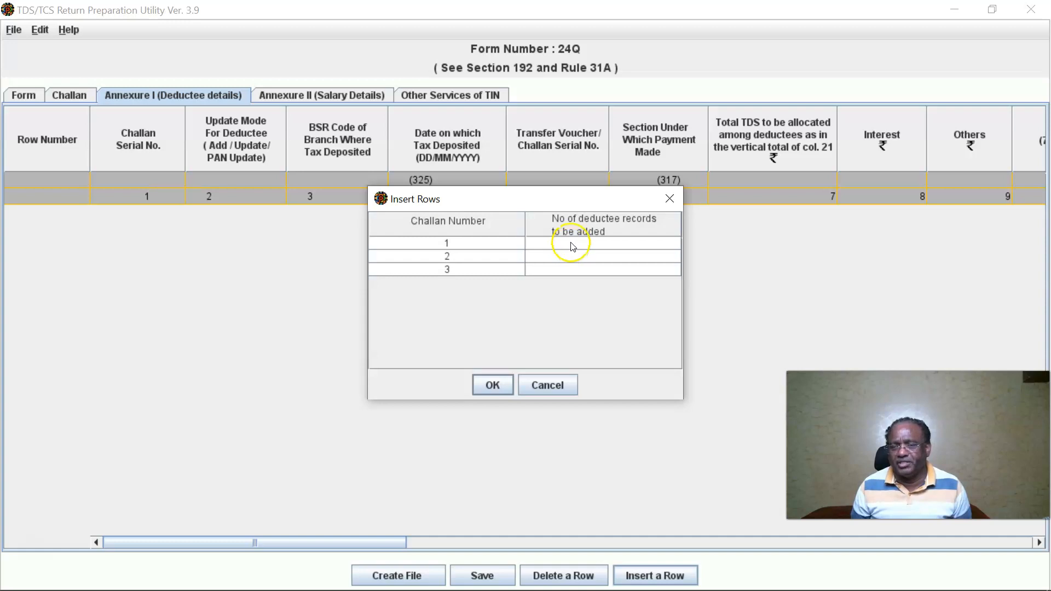
click(494, 387)
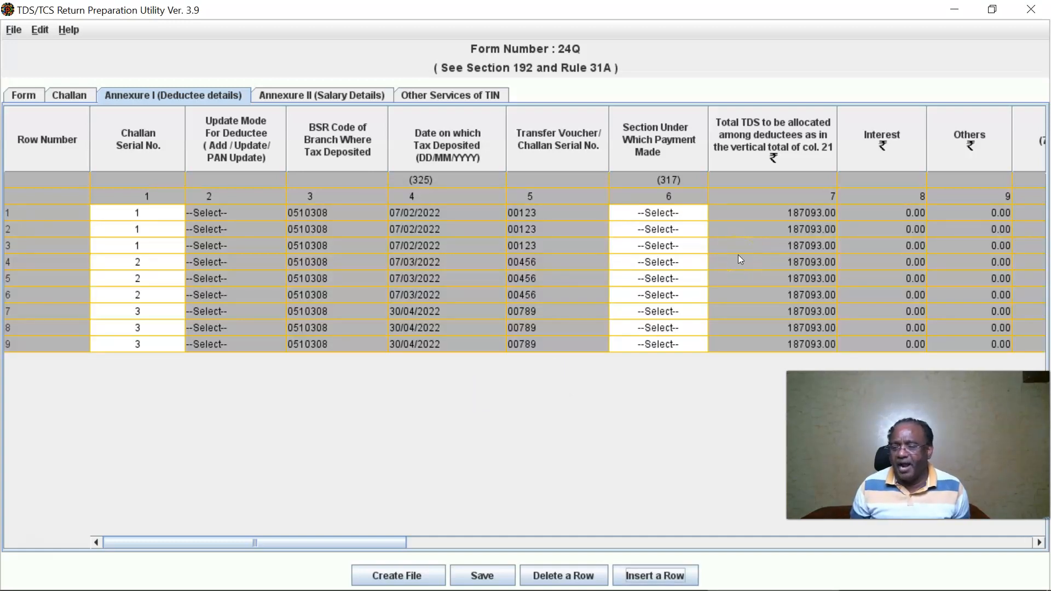
Set the payment section to 92B for all nine deductee rows in Annexure I
click(660, 213)
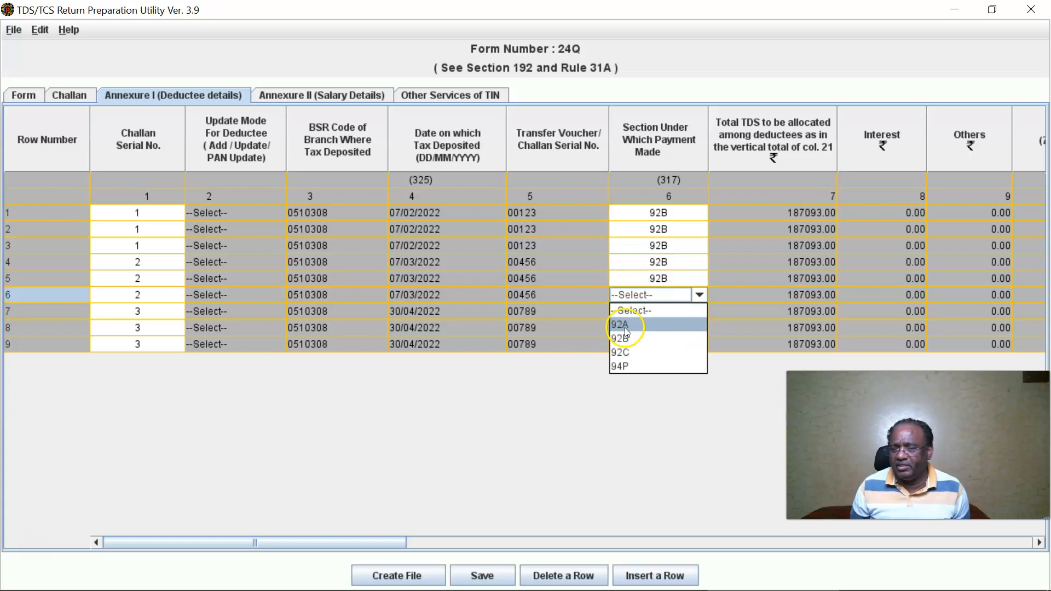
click(625, 324)
click(643, 295)
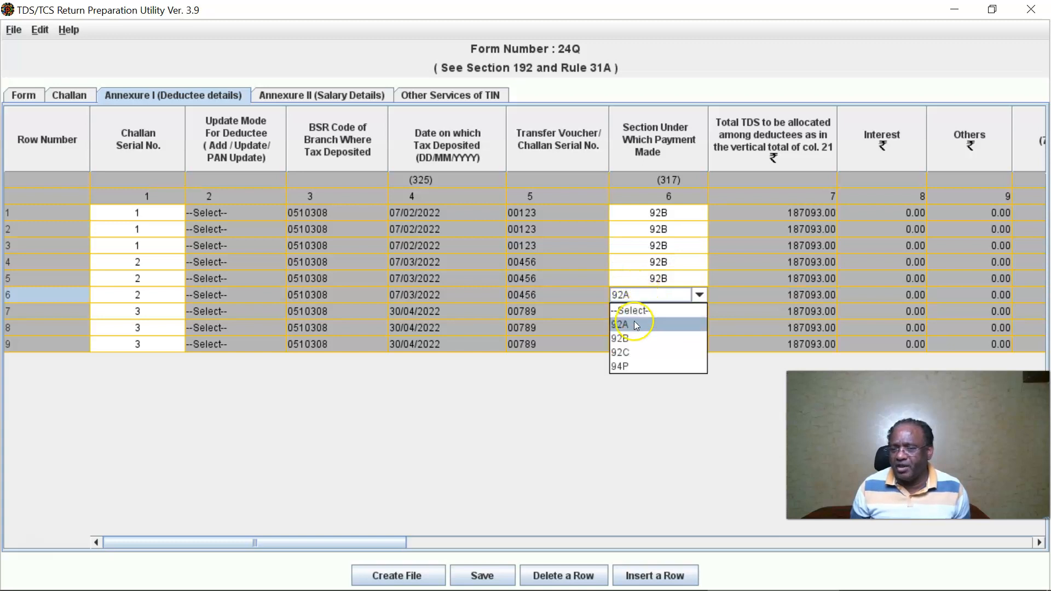
click(631, 336)
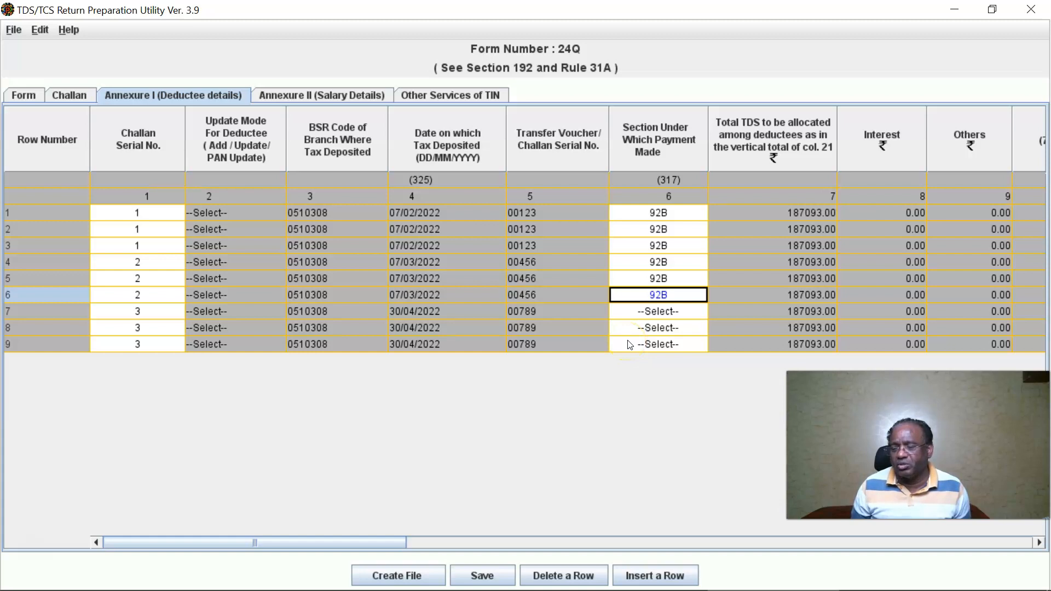
click(635, 311)
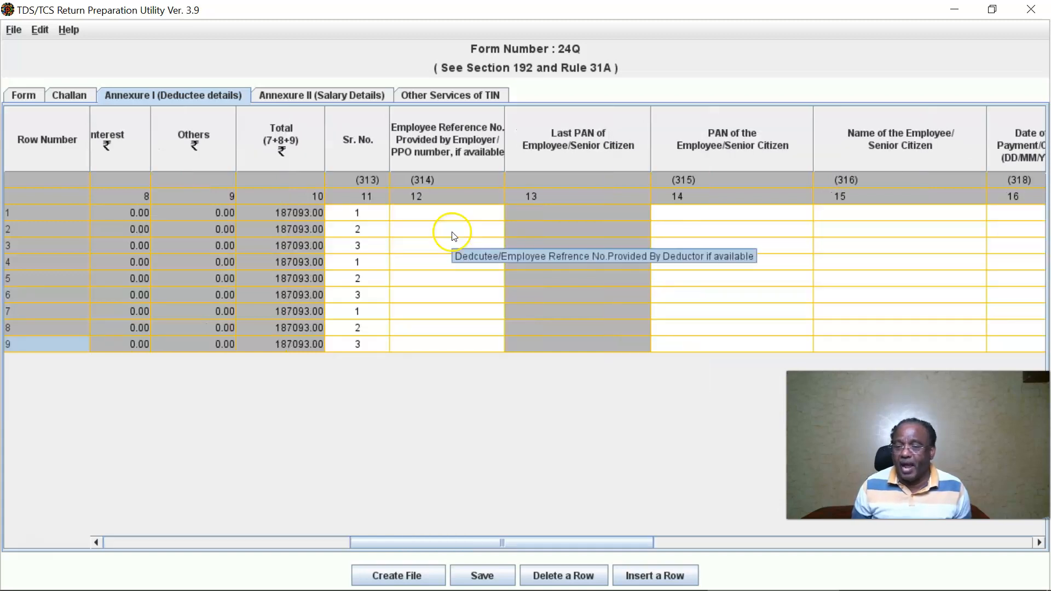
Enter the employee reference numbers for the three deductees of challan 1
click(446, 230)
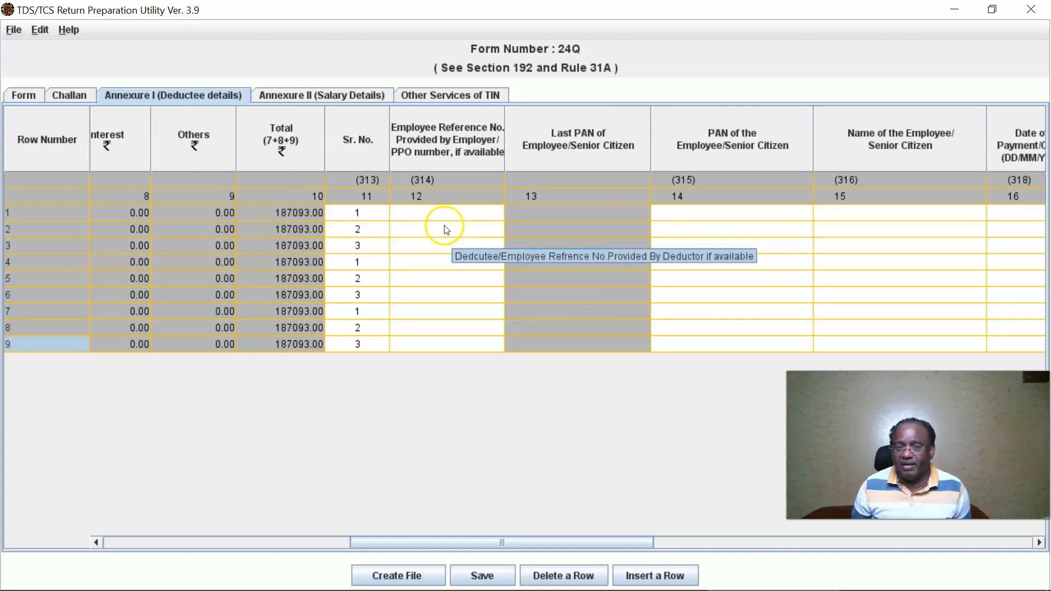
click(435, 213)
text(2441)
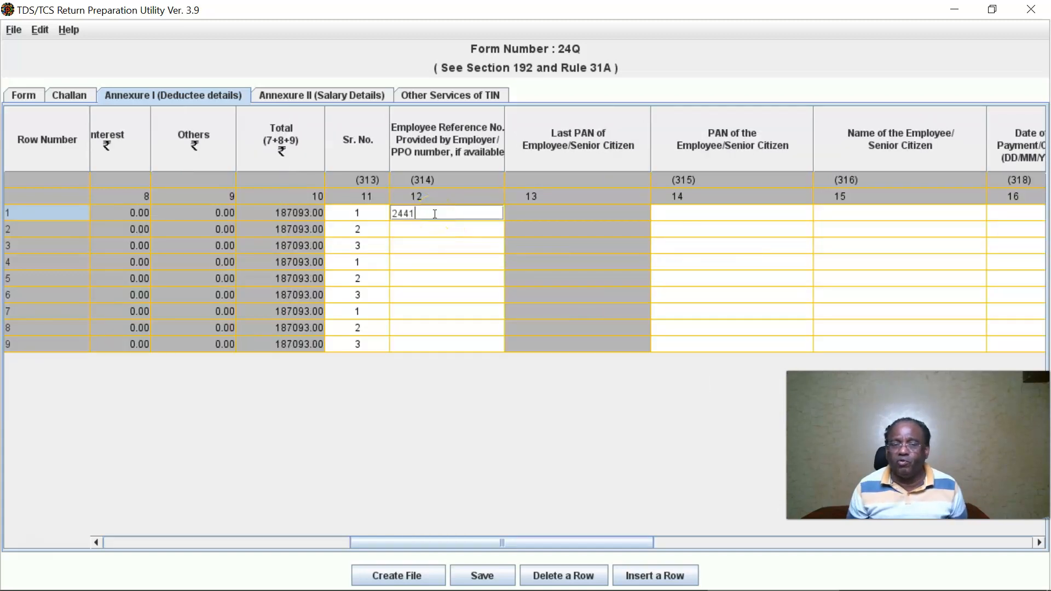
click(440, 227)
text(244)
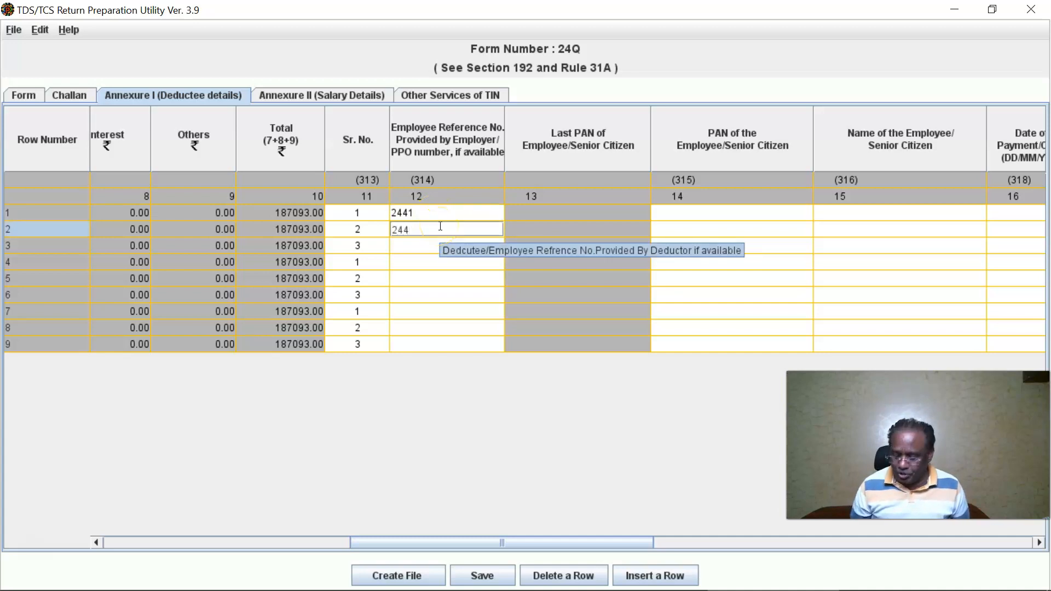
text(2)
click(434, 241)
text(2443)
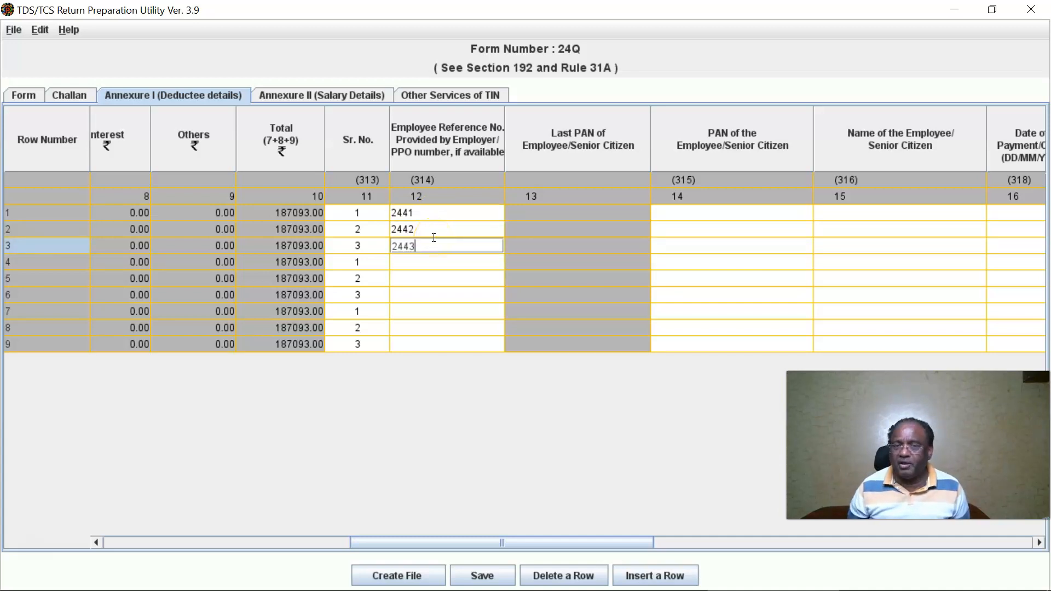
Fill in the PANs and names of challan 1's three deductees, with amounts paid of 500000, 250000 and 100000
click(840, 214)
click(836, 215)
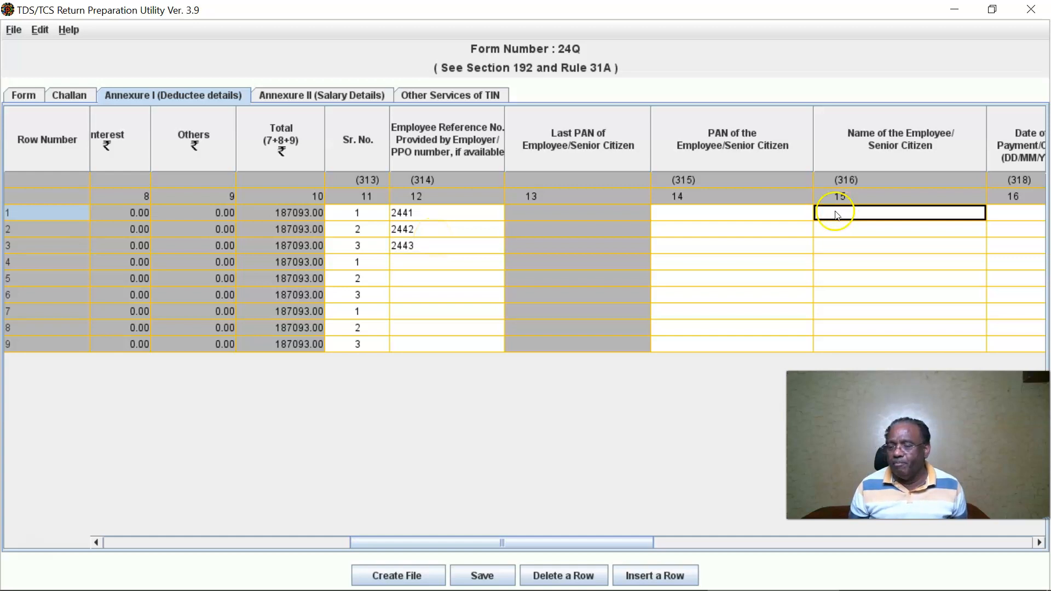
click(860, 289)
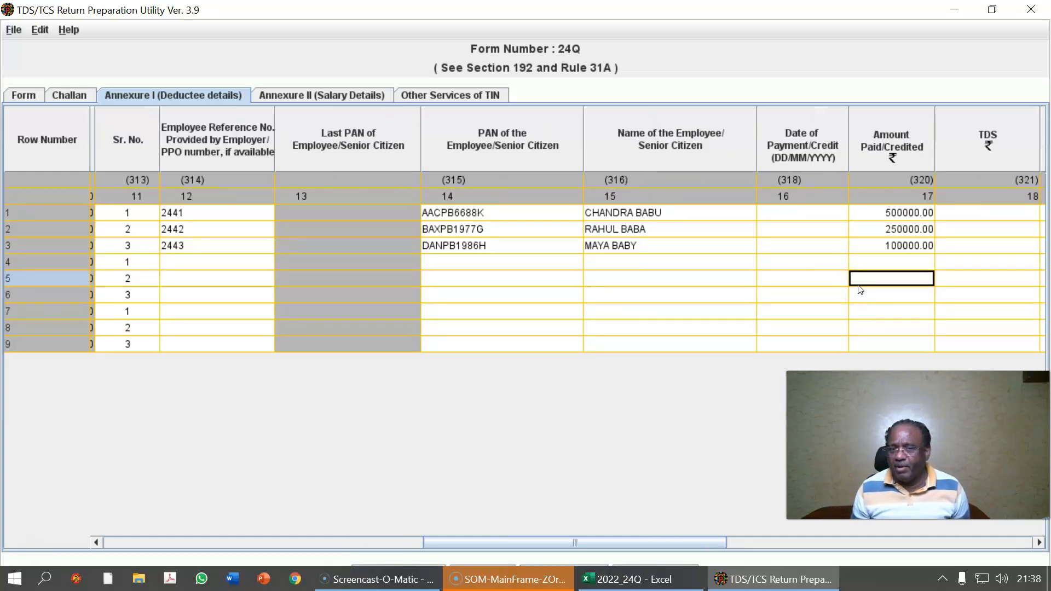
click(859, 290)
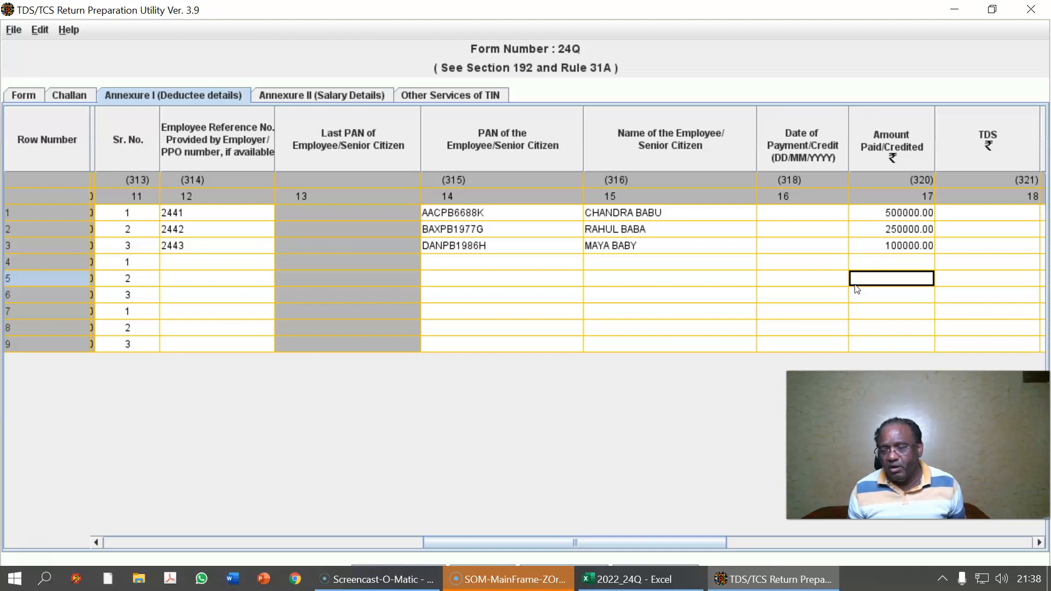
Copy the reference numbers, PANs, names and amounts paid from challan 1's deductees to the deductee rows of challans 2 and 3
drag(861, 247, 184, 212)
key(ctrl+c)
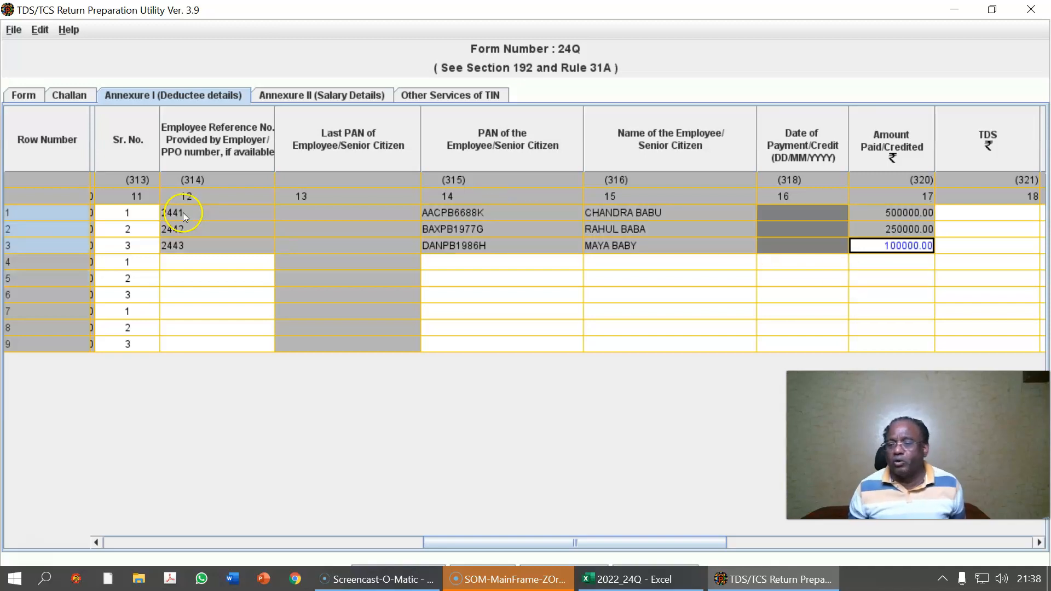
click(169, 262)
key(ctrl+v)
key(Return)
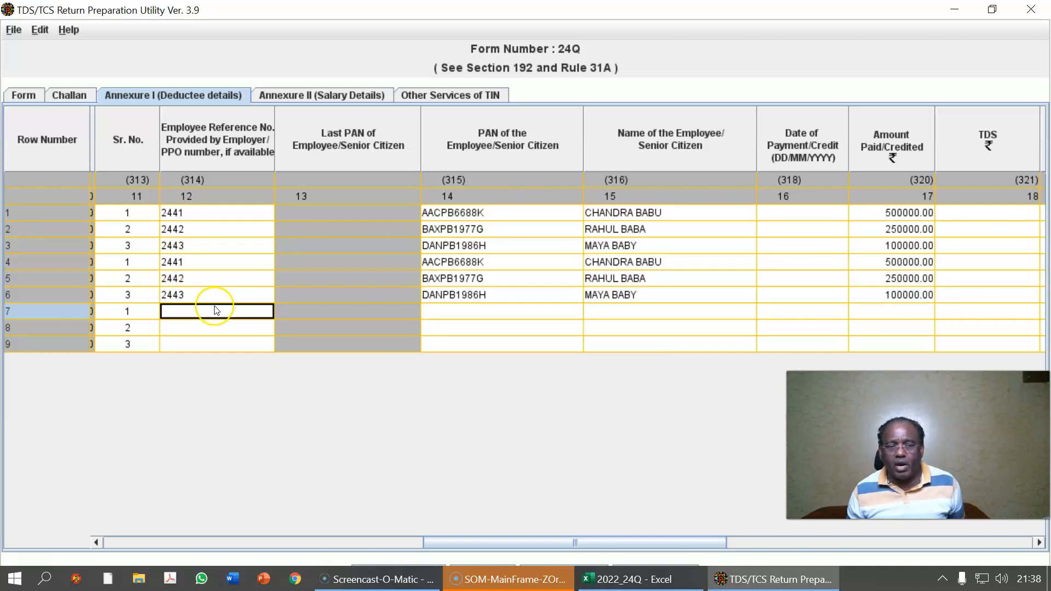
key(ctrl+v)
Enter payment dates of 31/01/2022 for challan 1's deductees, 28/02/2022 for challan 2's and 31/03/2022 for challan 3's
click(287, 213)
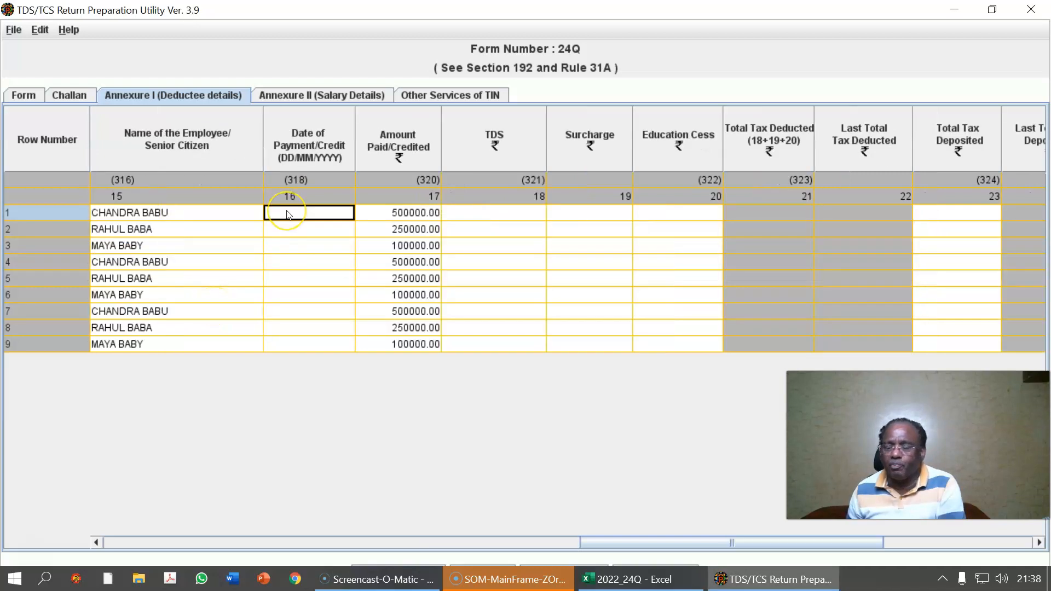
click(290, 214)
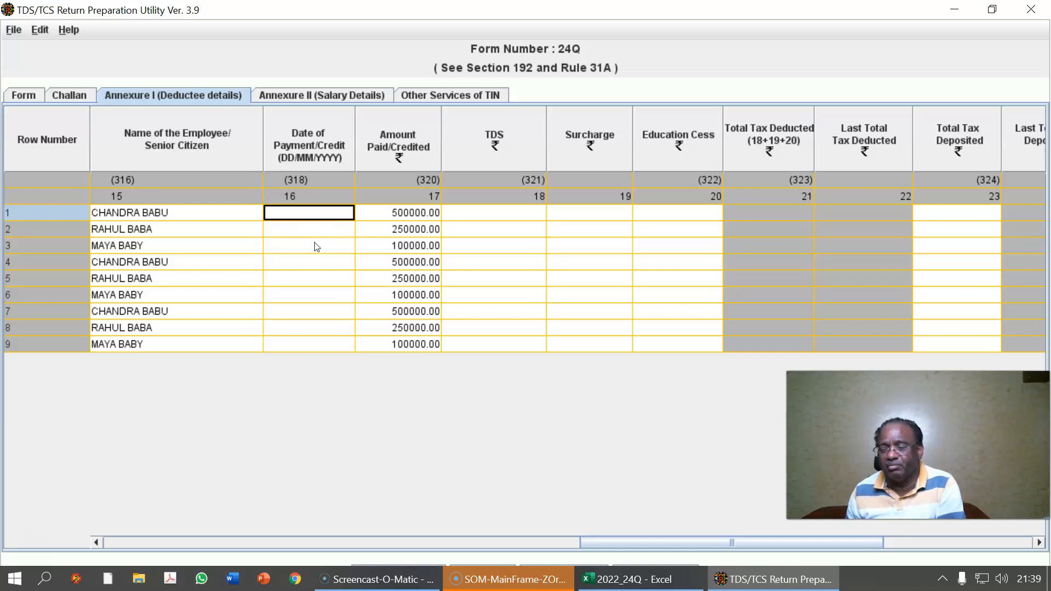
click(301, 216)
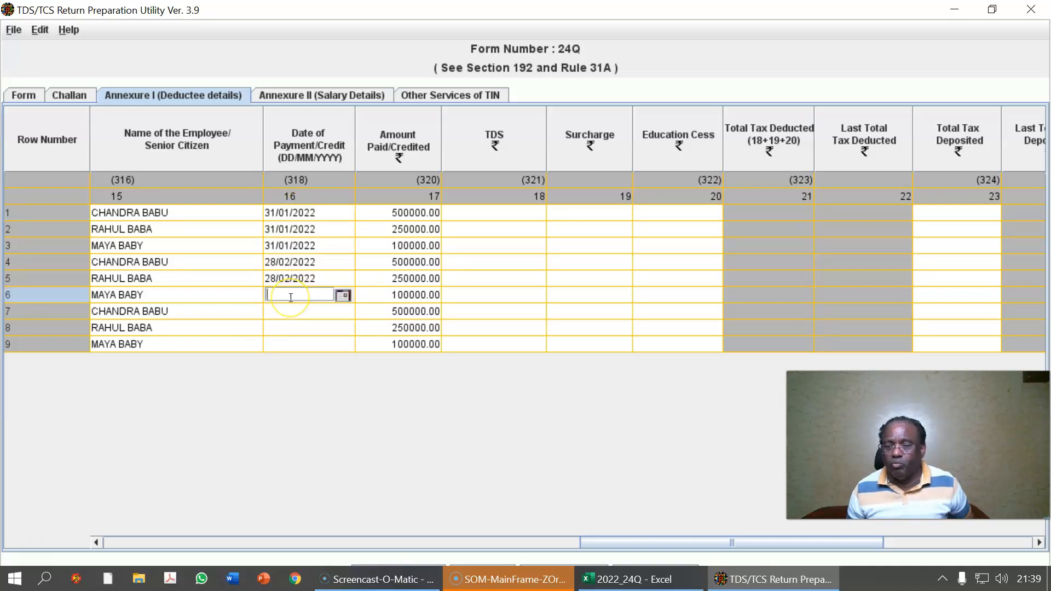
text(28/)
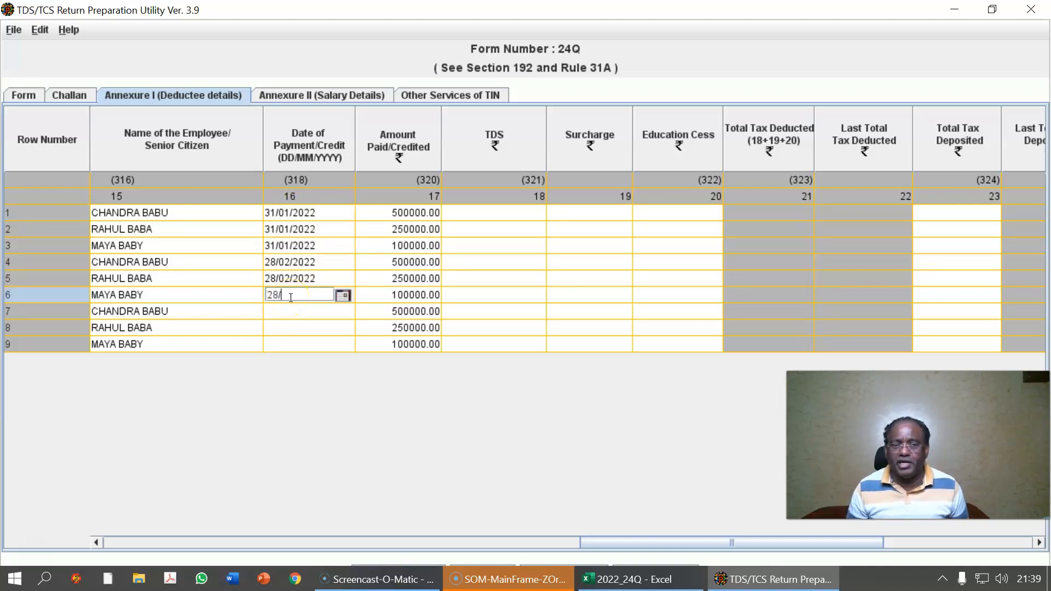
text(02/2022)
key(Return)
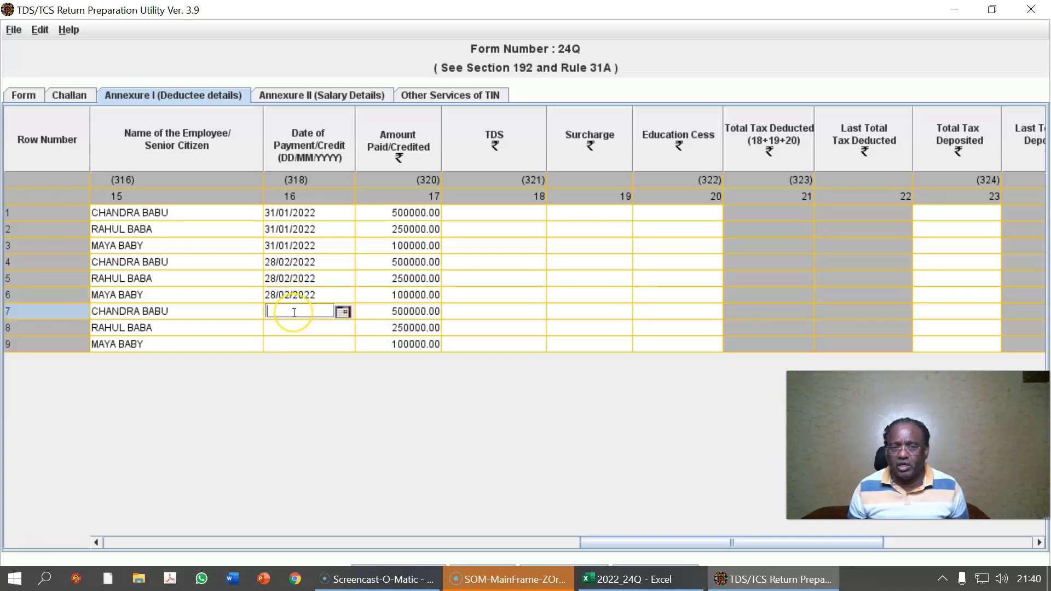
text(31/03)
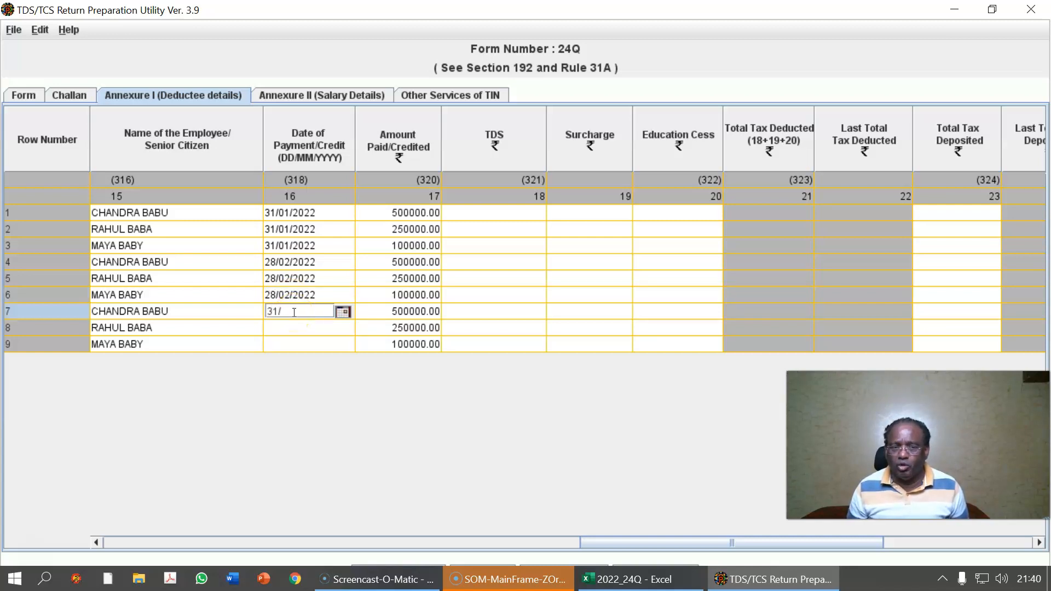
text(/2022)
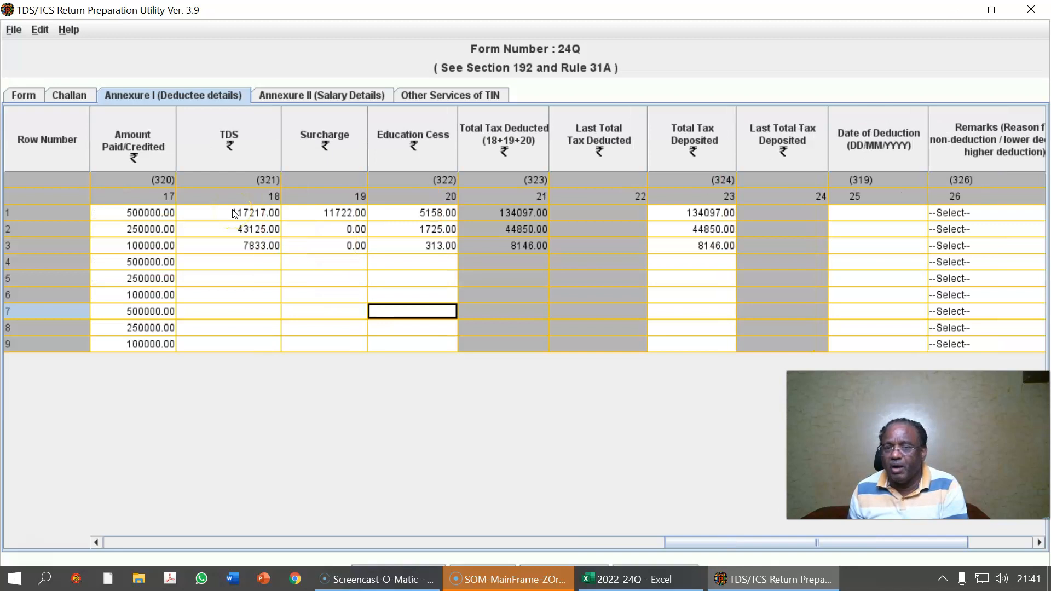
Copy the TDS, surcharge, education cess and total tax deposited from challan 1's deductees to the deductee rows of challans 2 and 3
click(513, 223)
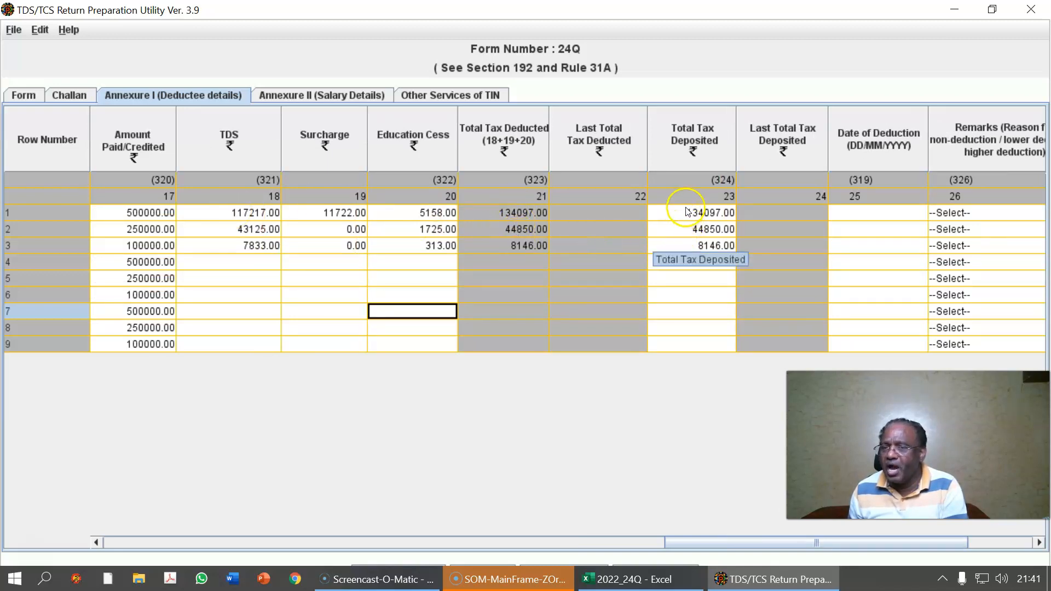
click(216, 214)
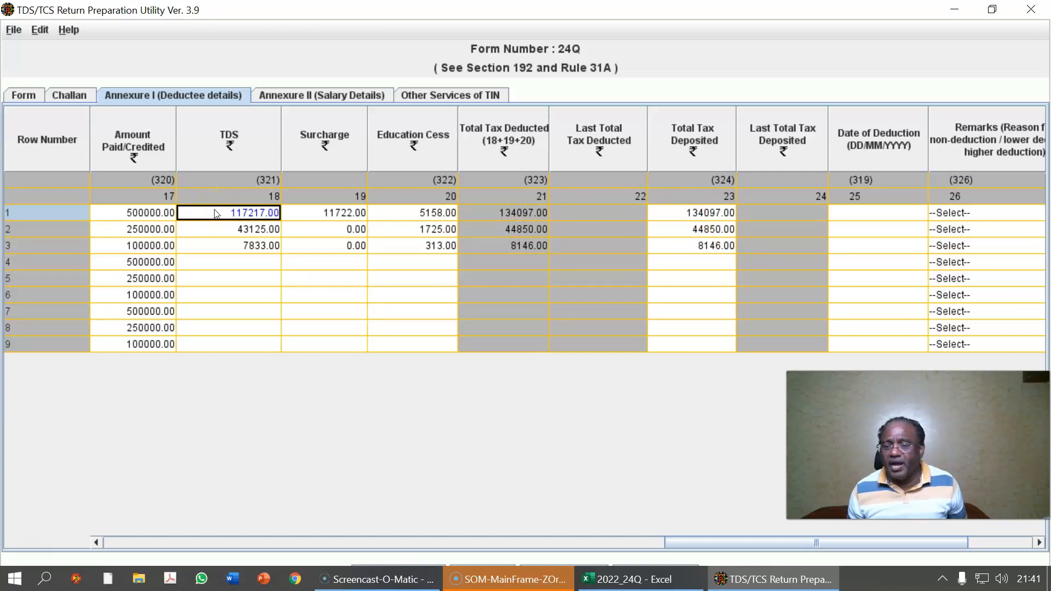
click(212, 217)
key(ctrl+v)
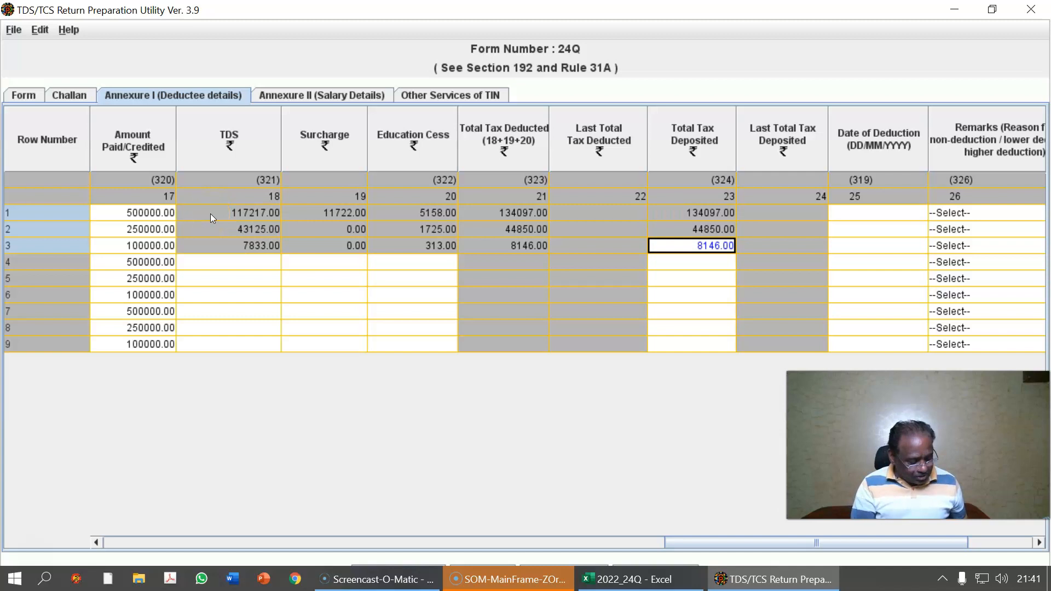
click(221, 263)
text(117217.00	11722.00	5158.00	134097.00		134097.00 43125.00	0.00	1725.00	44850.00		44850.00 7833.00	0.00	313.00	8146.00		8146.00)
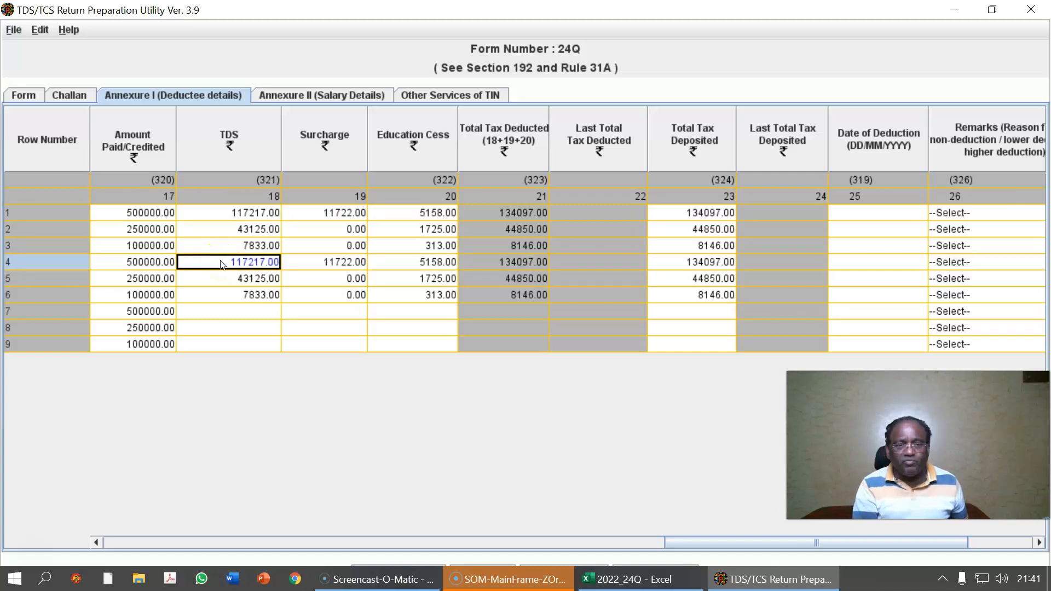
click(274, 311)
key(ctrl+v)
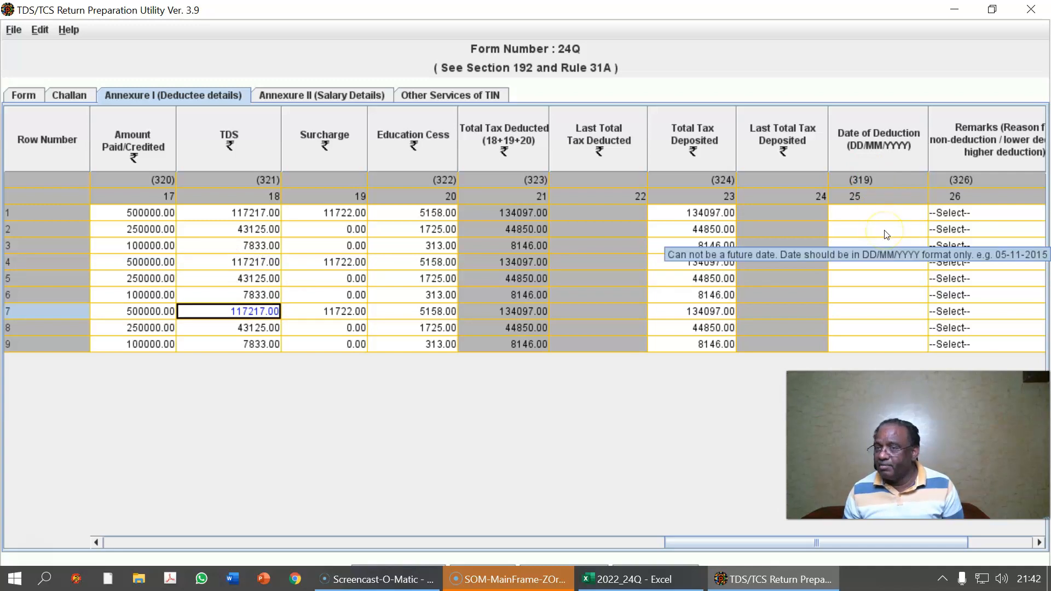
Copy the payment dates of all nine deductee rows into the Date of Deduction column
key(shift+Down)
key(shift+Down)
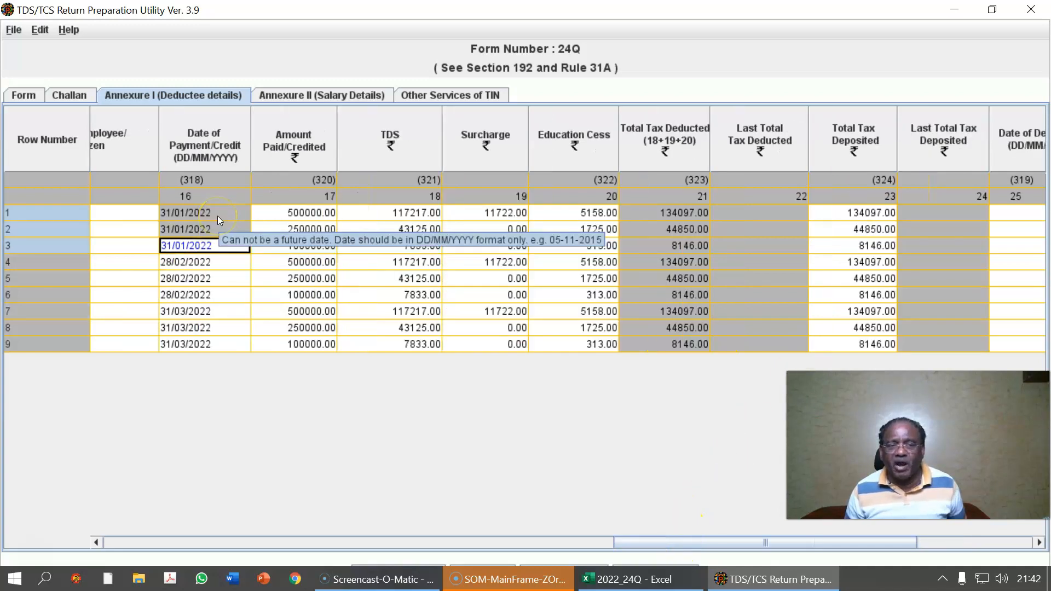
key(shift+Down)
key(shift+Down)
key(shift+Down)
key(shift+Down)
key(shift+Down)
key(shift+Down)
key(ctrl+c)
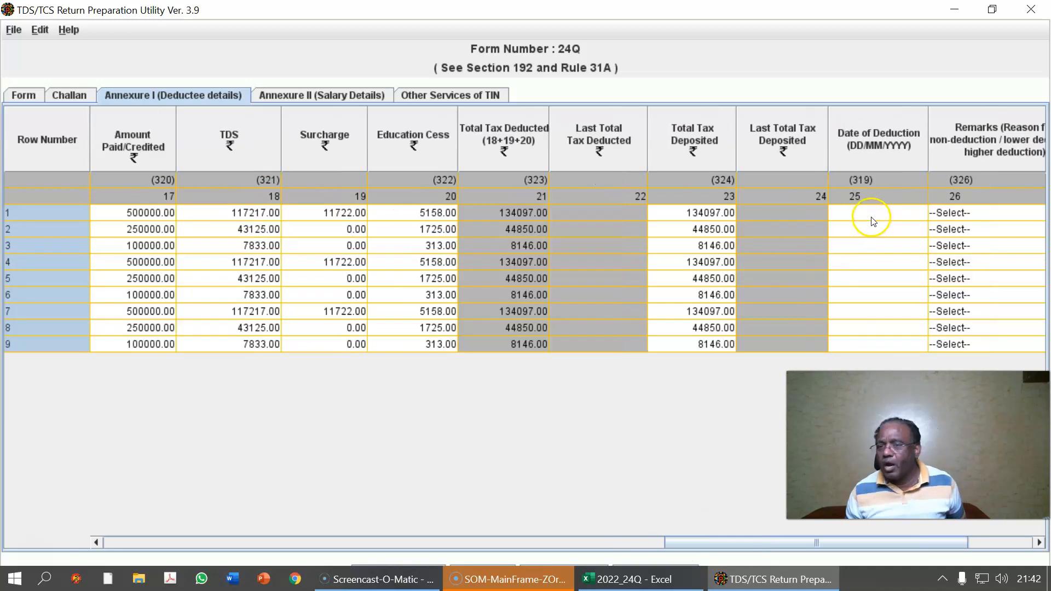
click(869, 209)
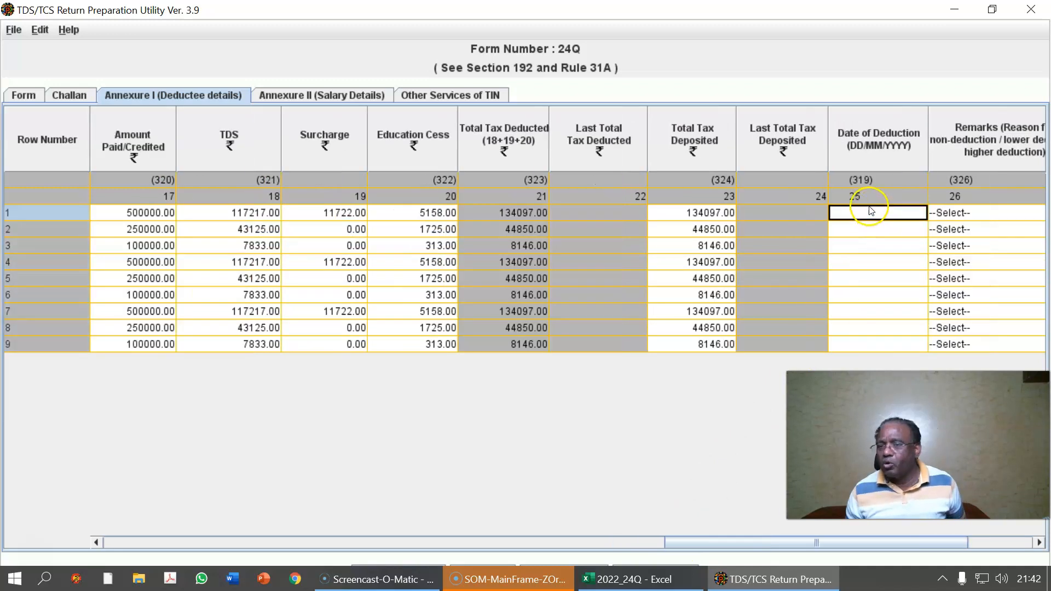
key(ctrl+v)
scroll(848, 183, right, 3)
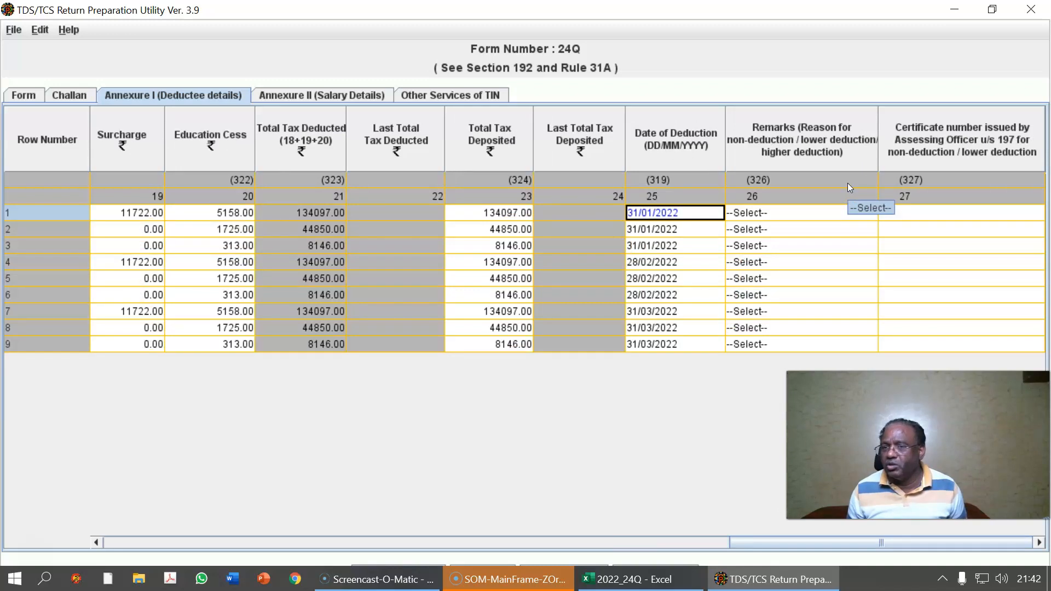
click(832, 213)
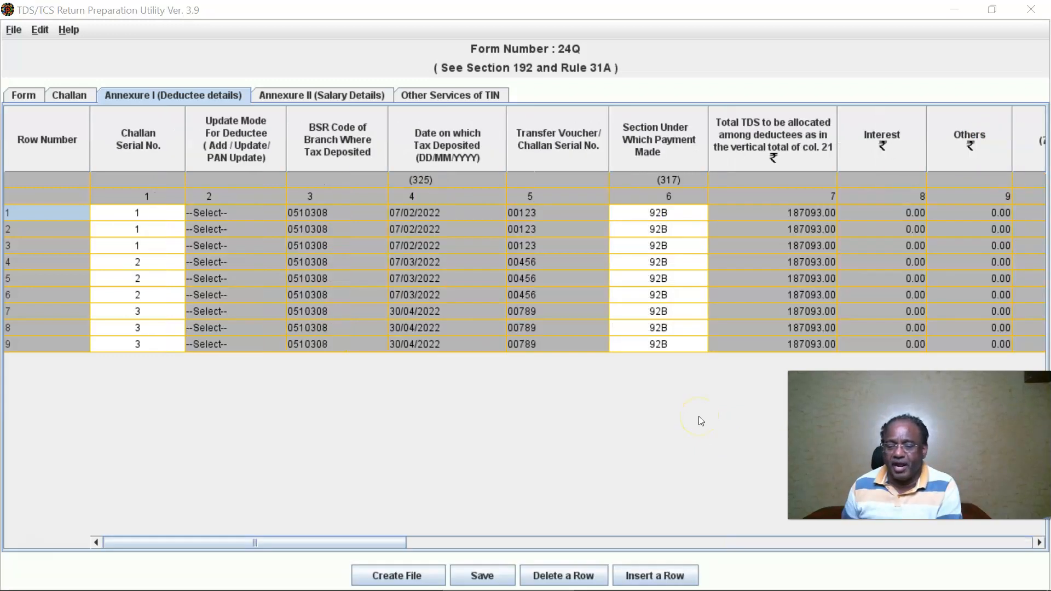
Save the return to the Desktop under the proposed file name, and close the utility without saving again
click(482, 576)
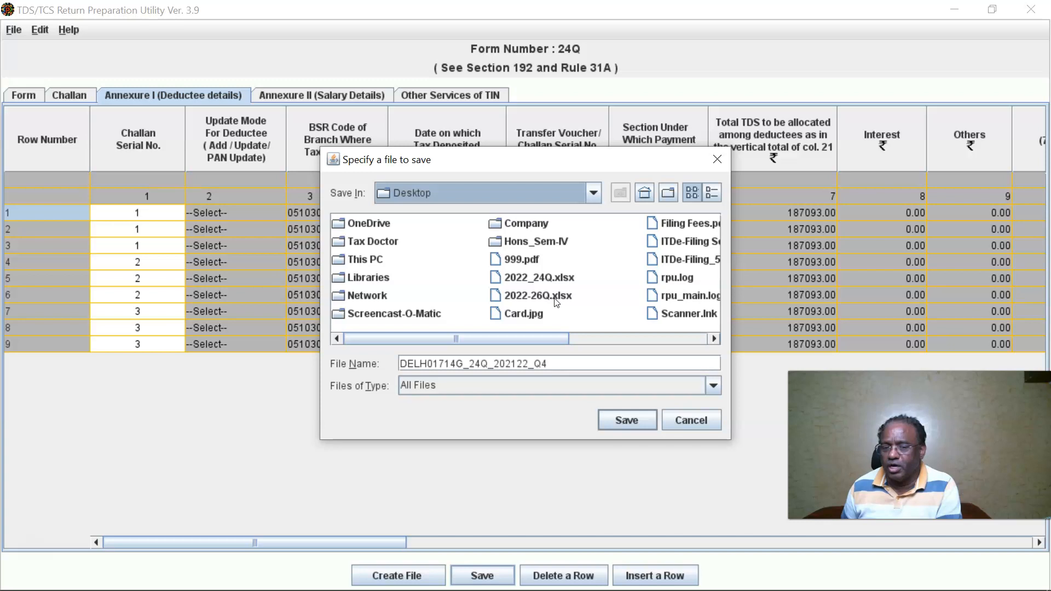
click(627, 421)
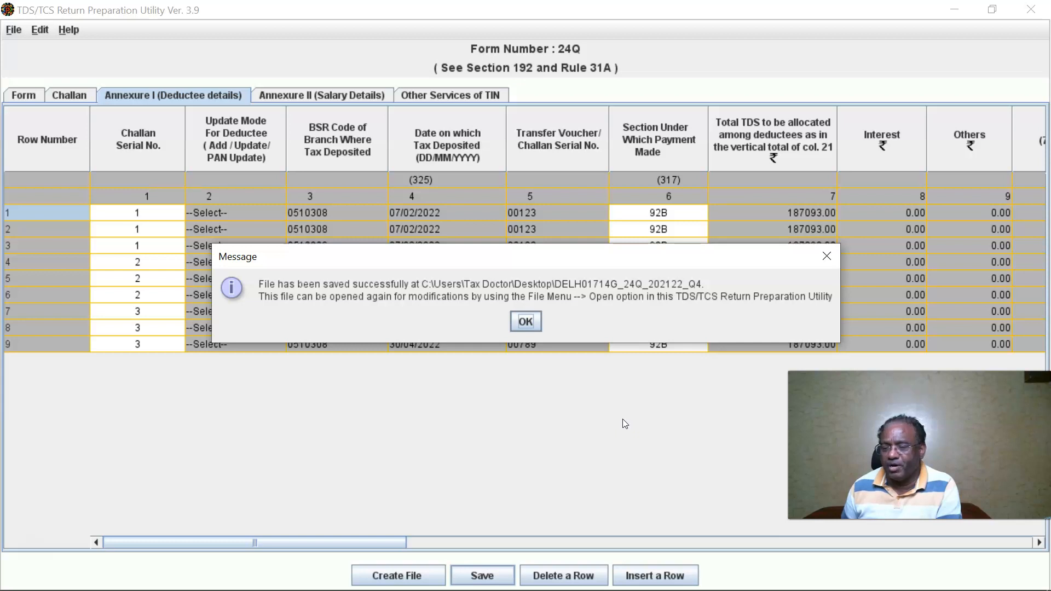
click(525, 322)
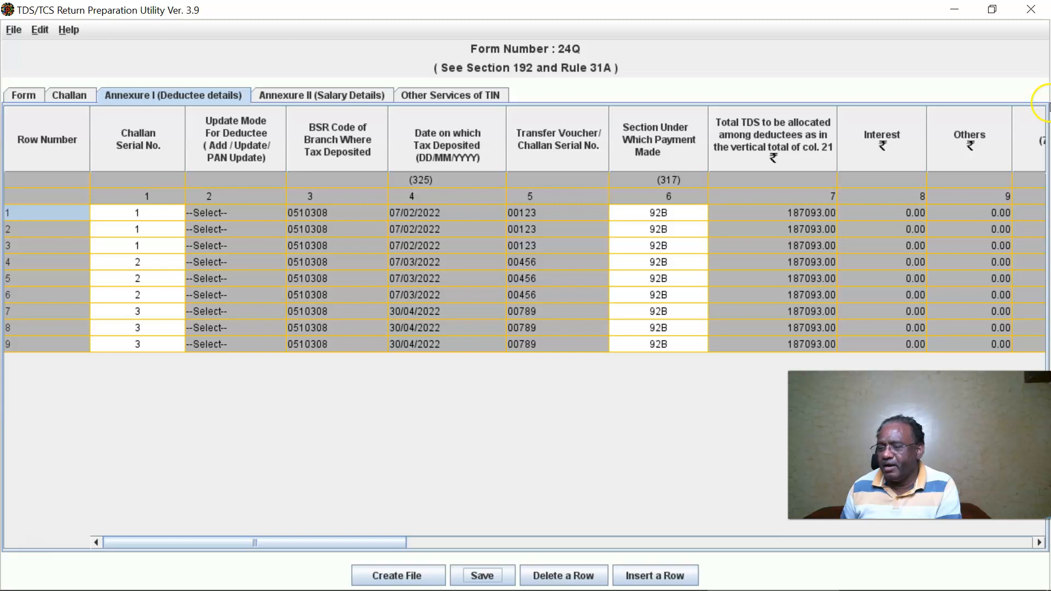
click(1032, 9)
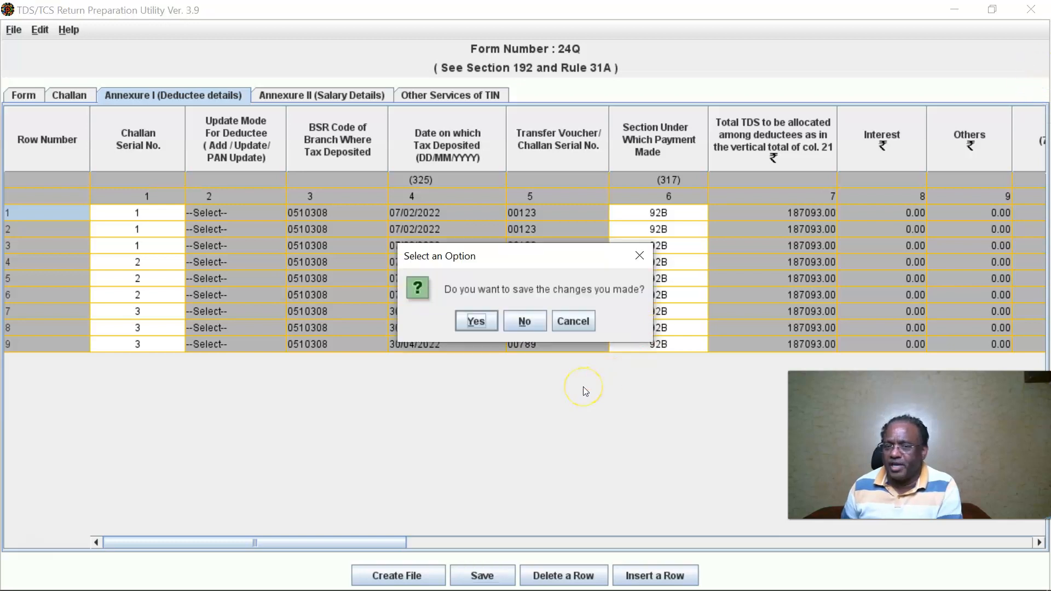
click(523, 322)
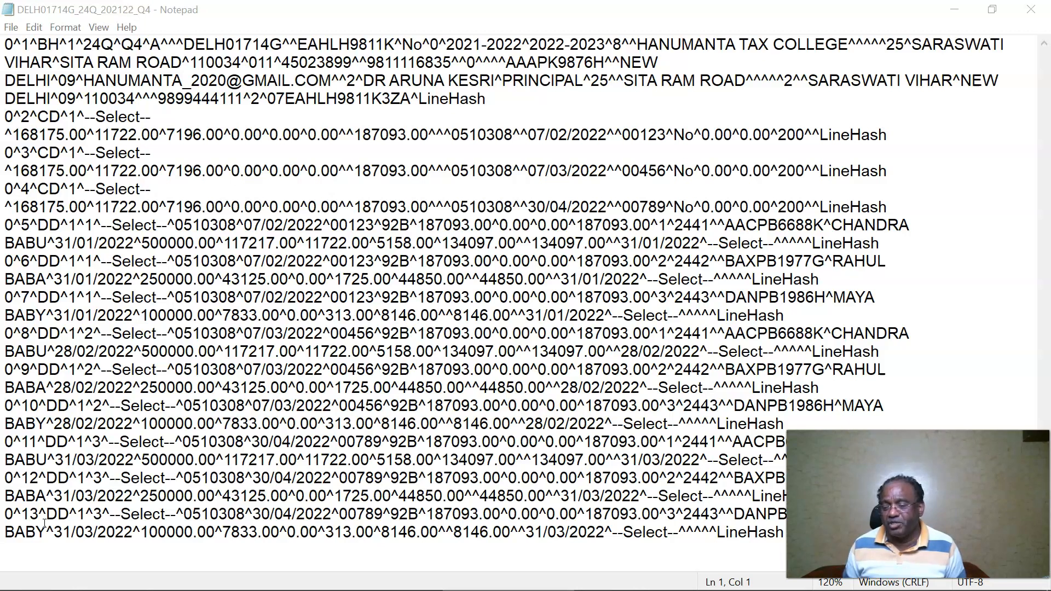
Examine the record line numbers and the challan deposit dates in the saved return's text file
drag(77, 45, 68, 45)
drag(30, 116, 20, 117)
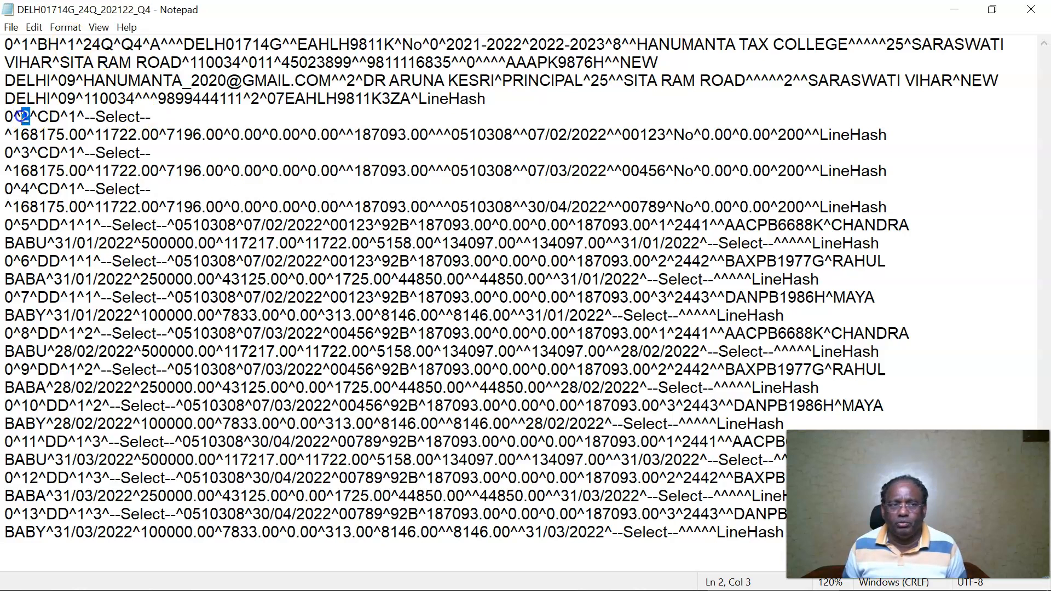
click(547, 135)
drag(529, 136, 605, 135)
click(27, 148)
drag(529, 171, 607, 171)
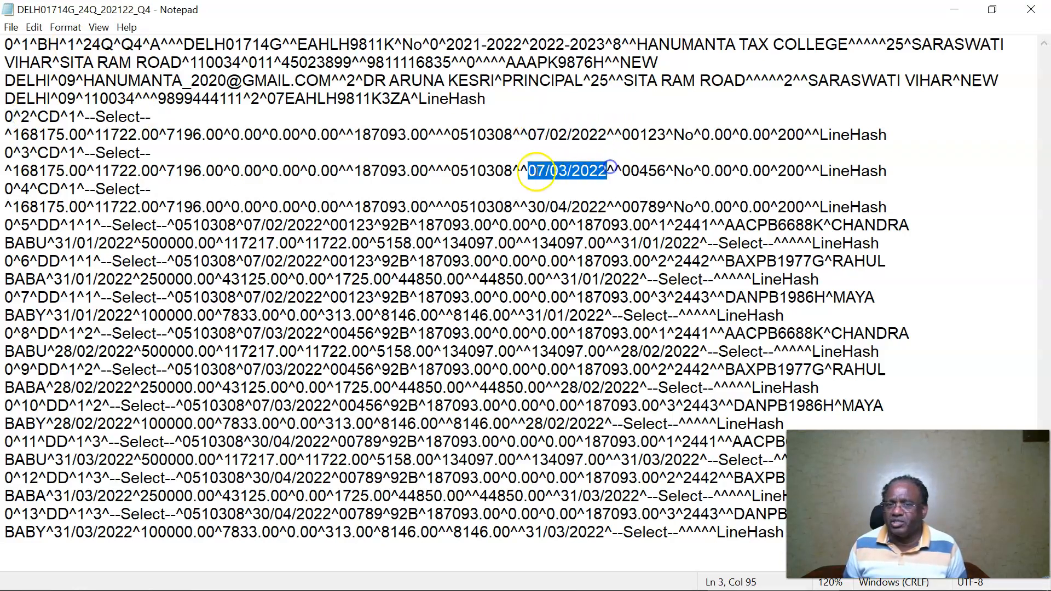
drag(30, 189, 21, 189)
drag(529, 207, 603, 202)
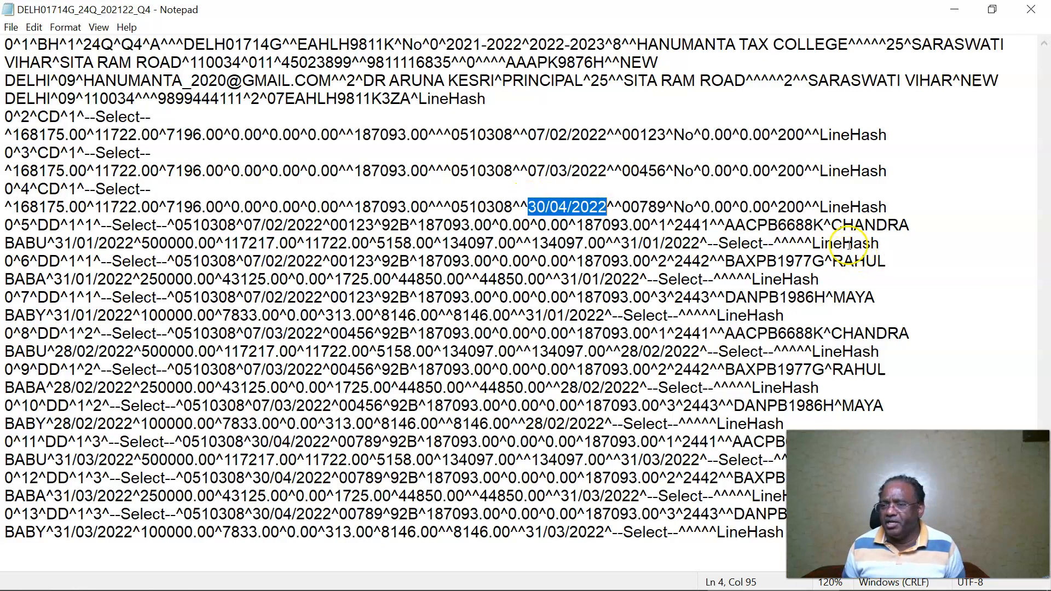
Check the employee names in the nine deductee records of the saved text file
drag(832, 225, 909, 225)
drag(834, 261, 886, 262)
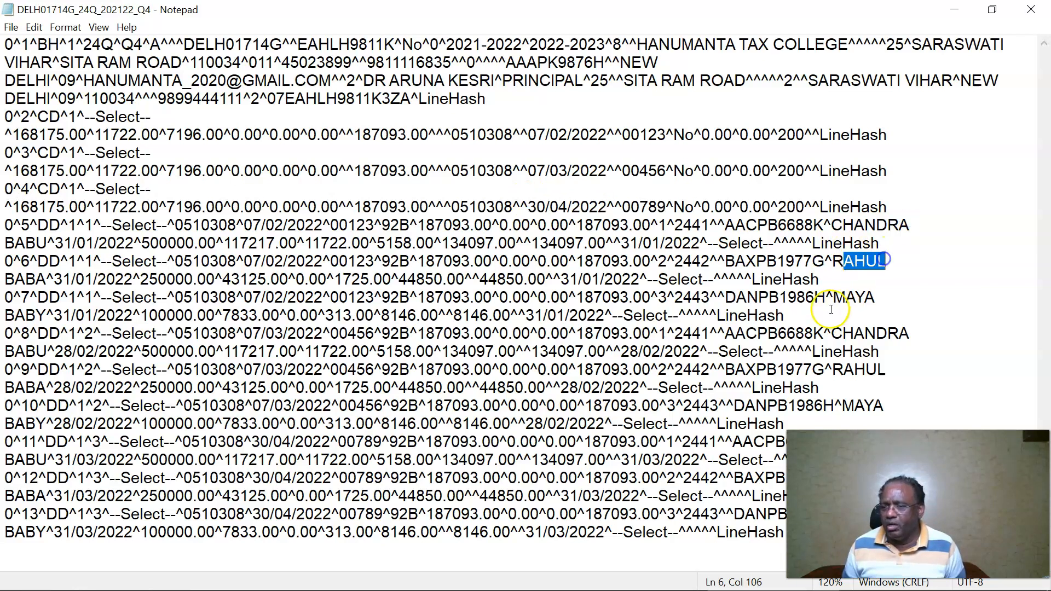
drag(833, 298, 879, 298)
drag(832, 332, 909, 334)
drag(834, 370, 886, 370)
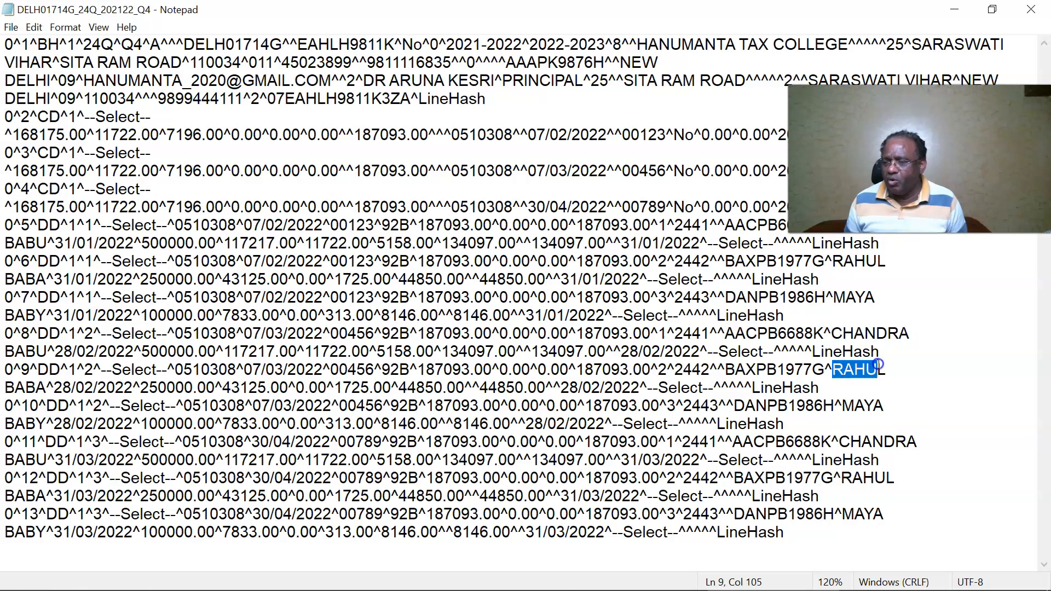
click(848, 406)
drag(848, 406, 883, 406)
drag(839, 442, 922, 441)
drag(842, 478, 895, 478)
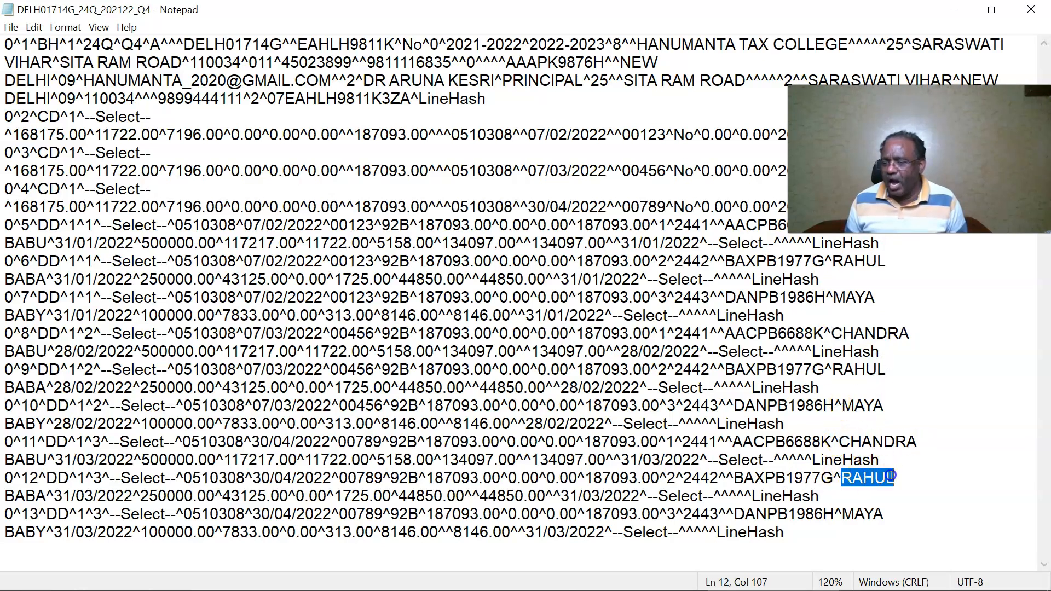
click(841, 516)
drag(842, 516, 883, 515)
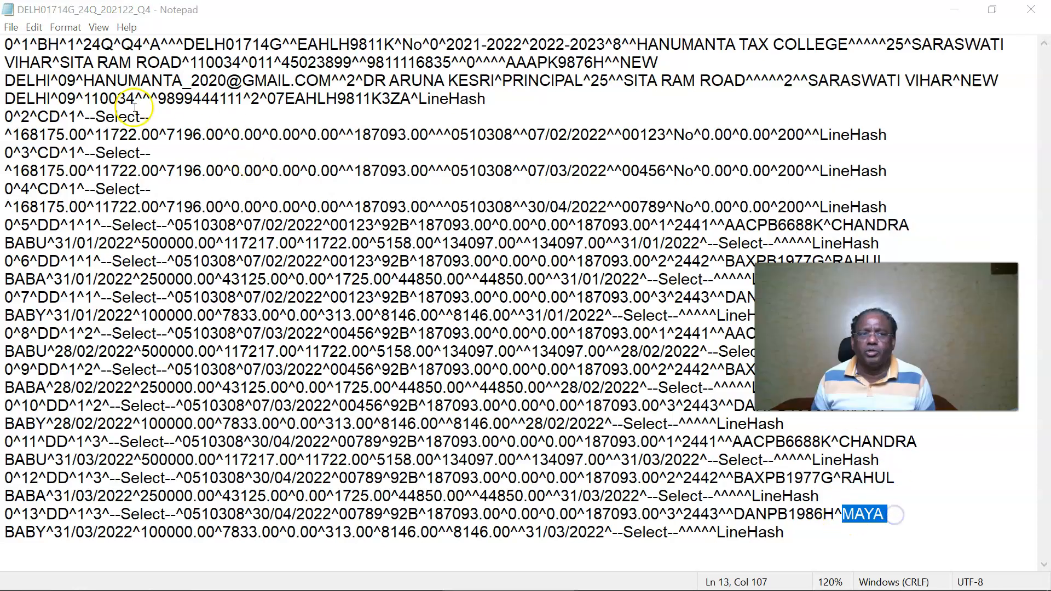
Review the return header in the text file, including the deductor's name and the responsible person's details
click(185, 42)
drag(185, 43, 838, 44)
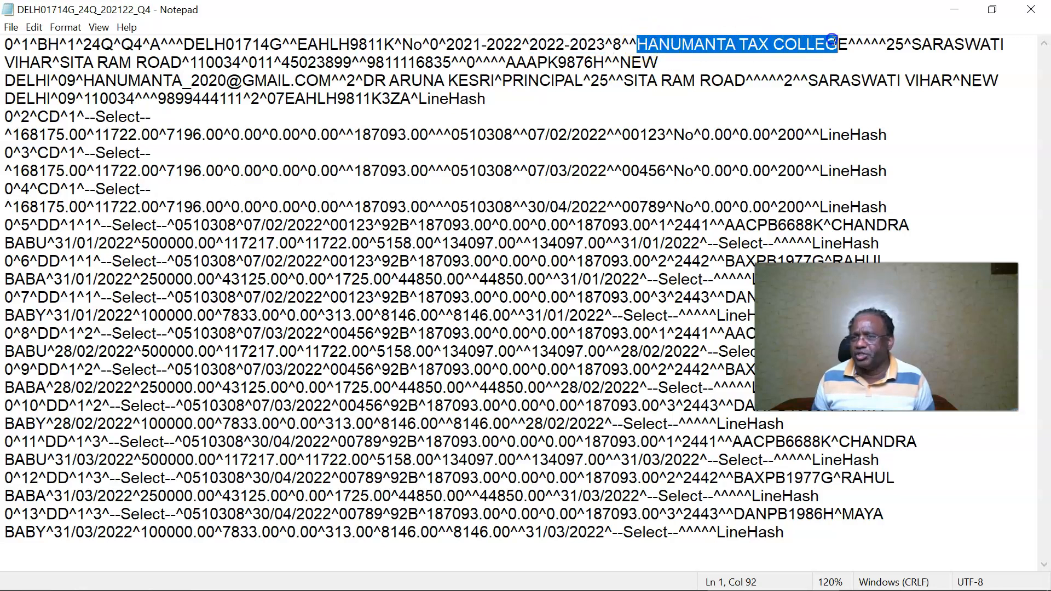
drag(363, 81, 497, 78)
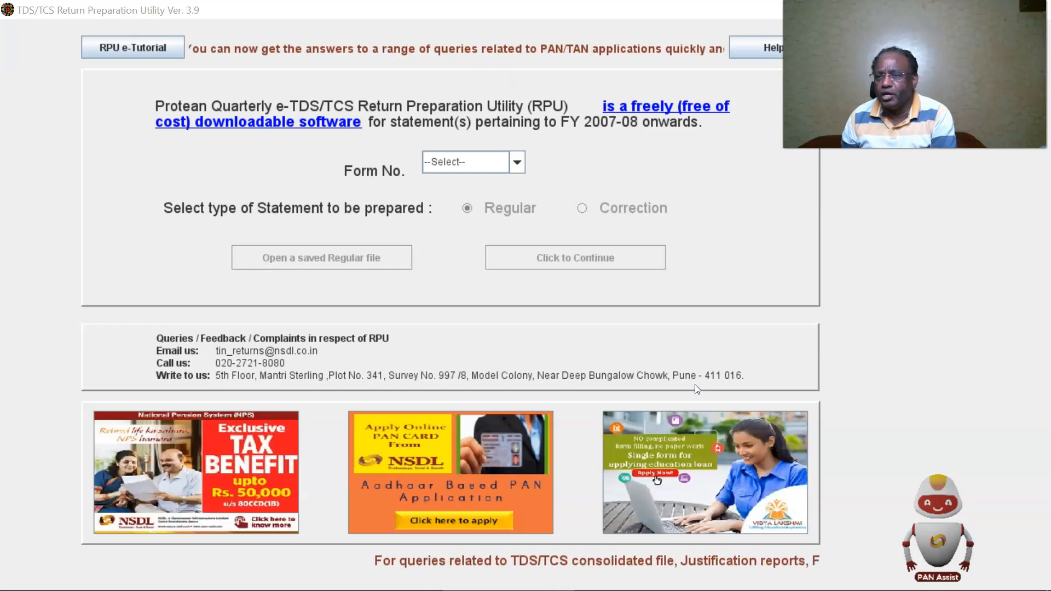
Switch to the Return Preparation Utility, open the saved regular Form 24Q return from the Desktop, and check its deductor particulars
click(516, 161)
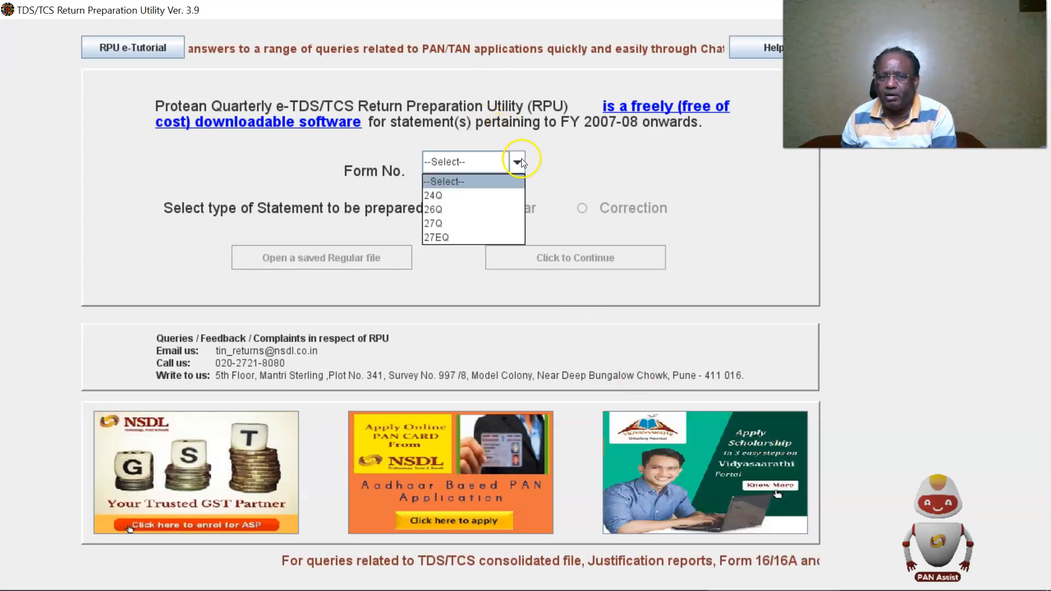
click(487, 189)
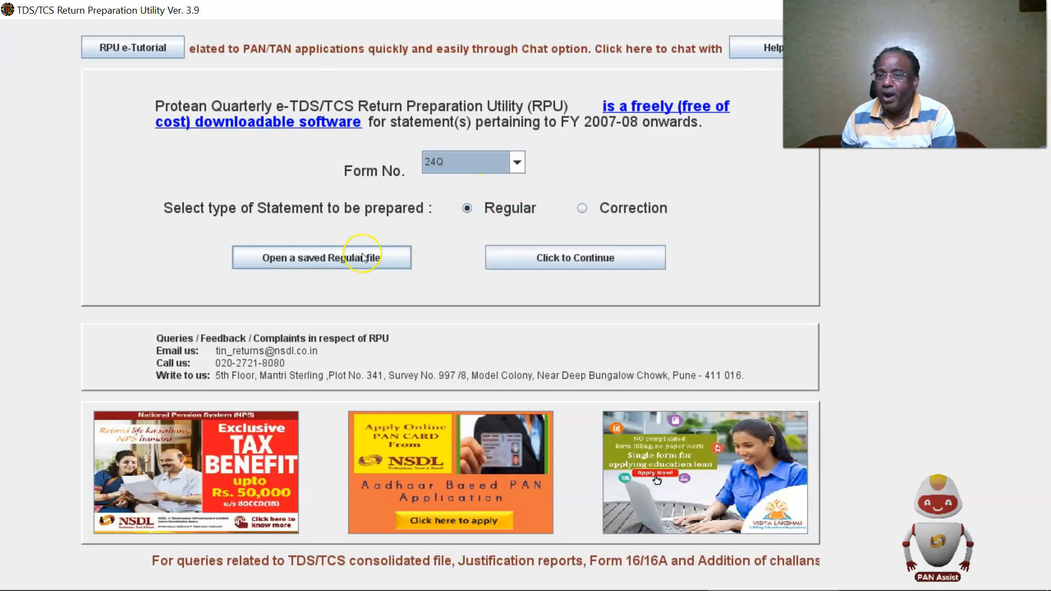
click(362, 258)
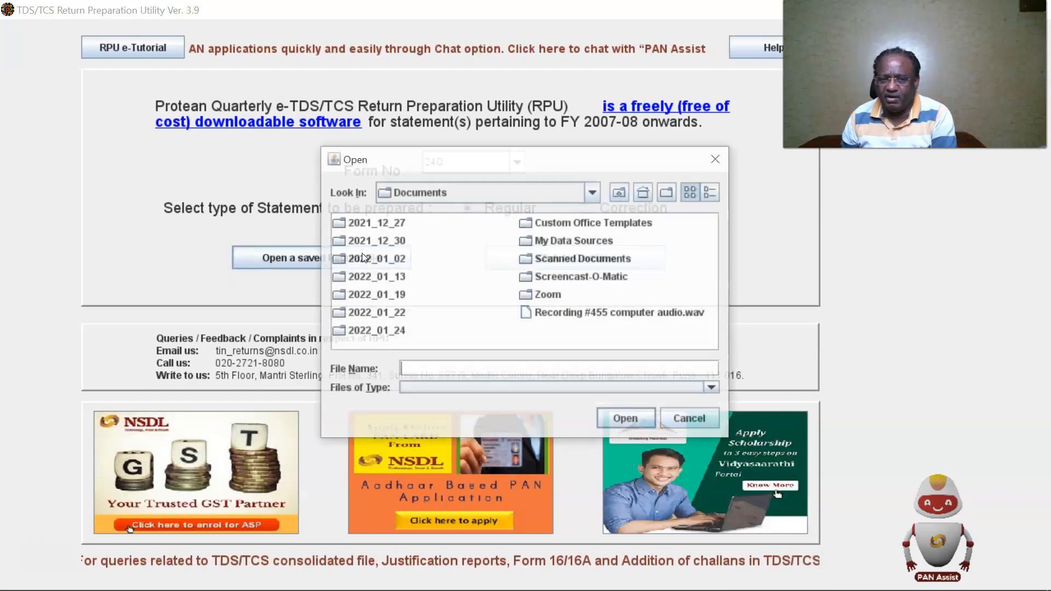
drag(528, 345, 530, 345)
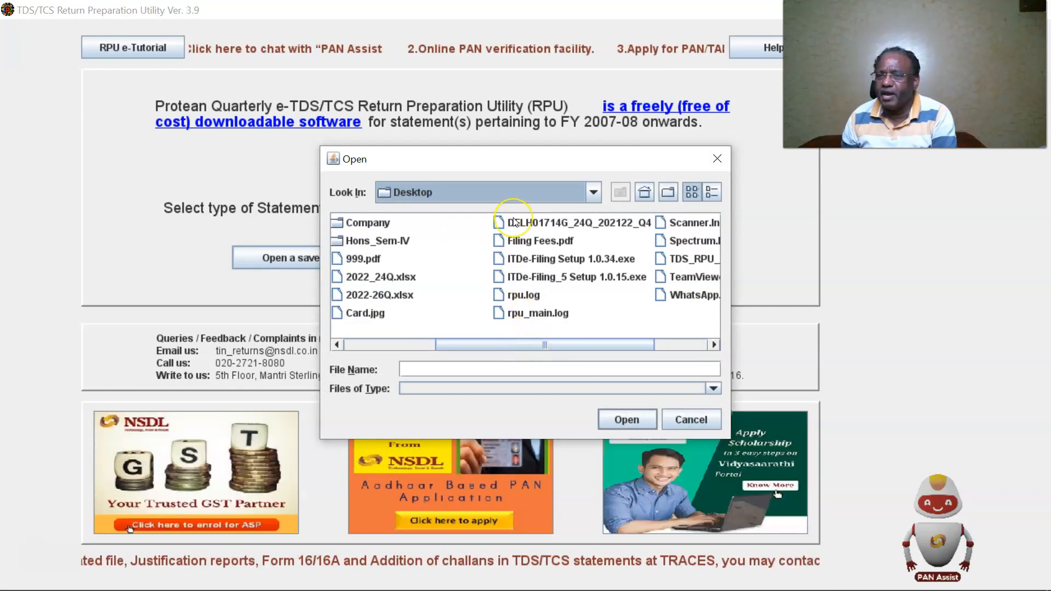
click(514, 222)
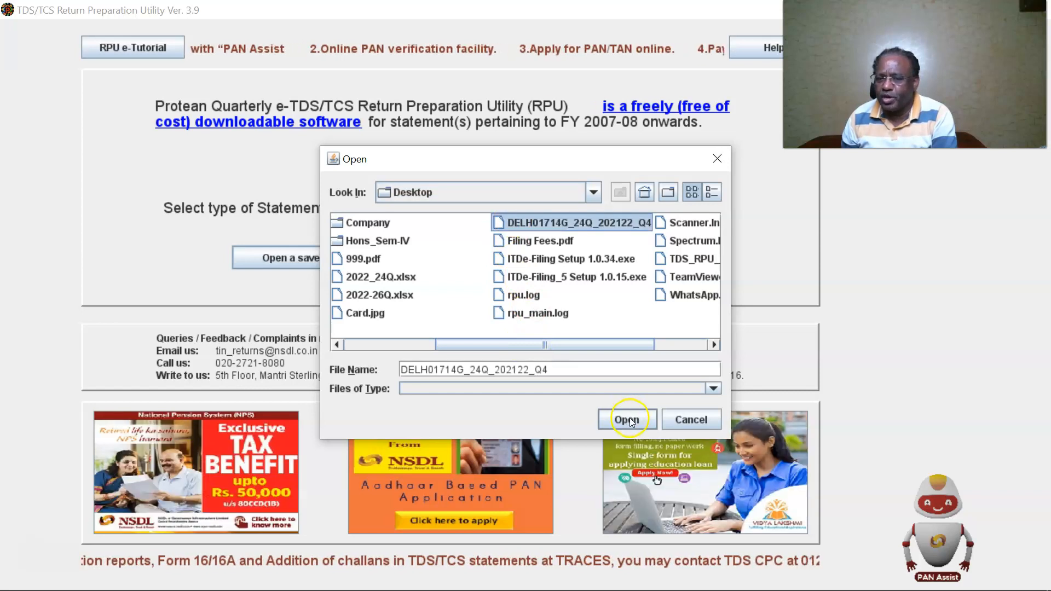
click(627, 420)
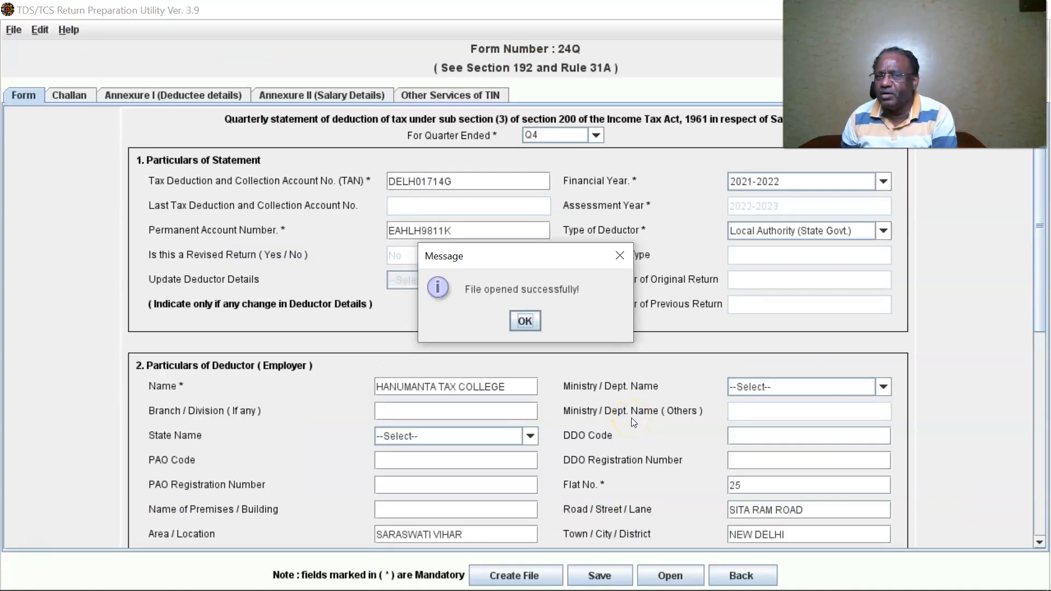
click(525, 321)
scroll(735, 336, down, 5)
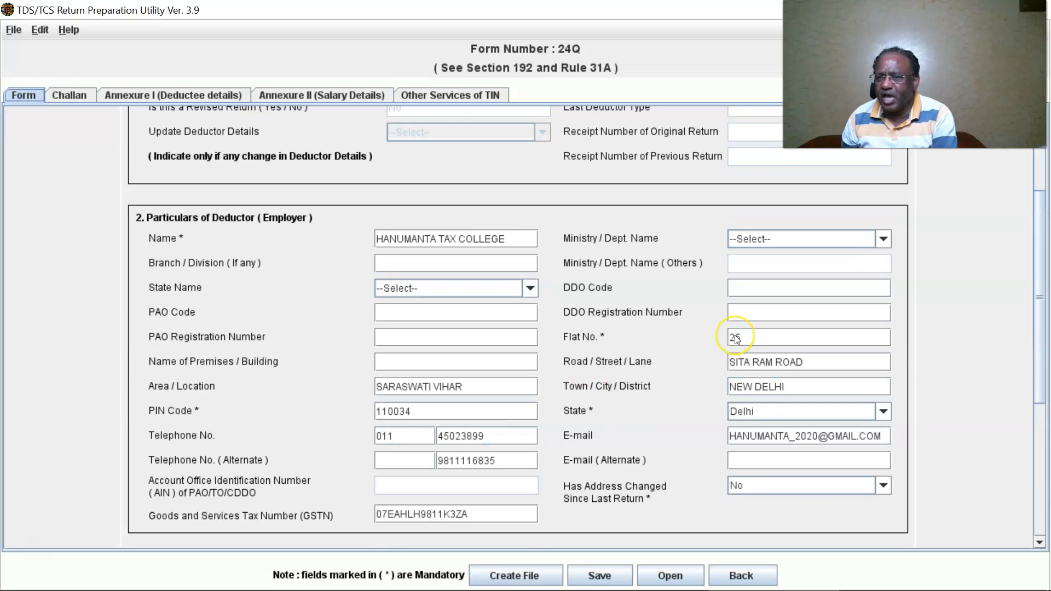
scroll(735, 335, up, 5)
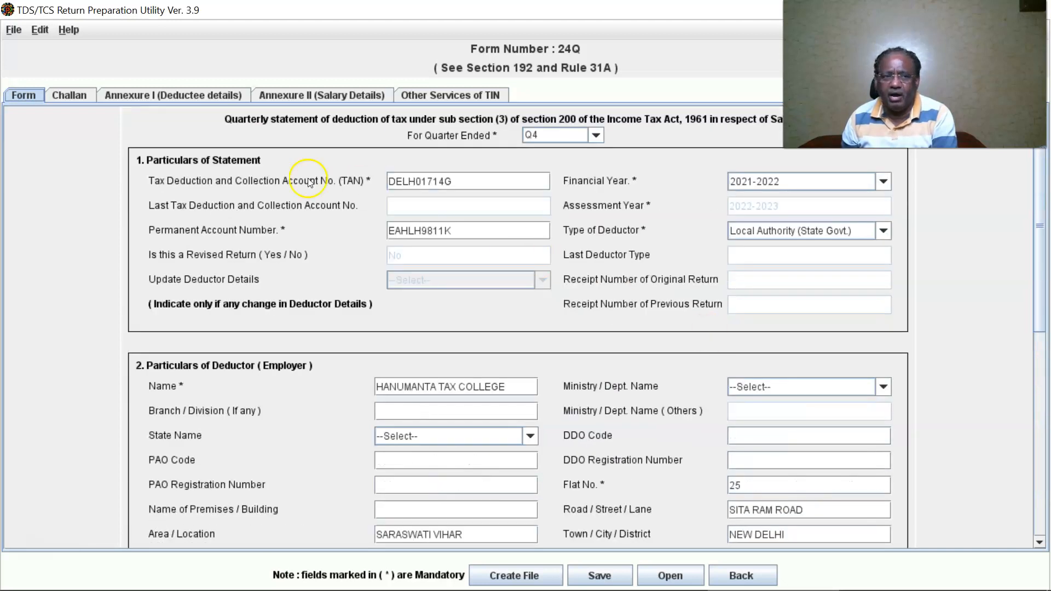
Add three rows to Annexure II (Salary Details)
click(70, 95)
click(145, 94)
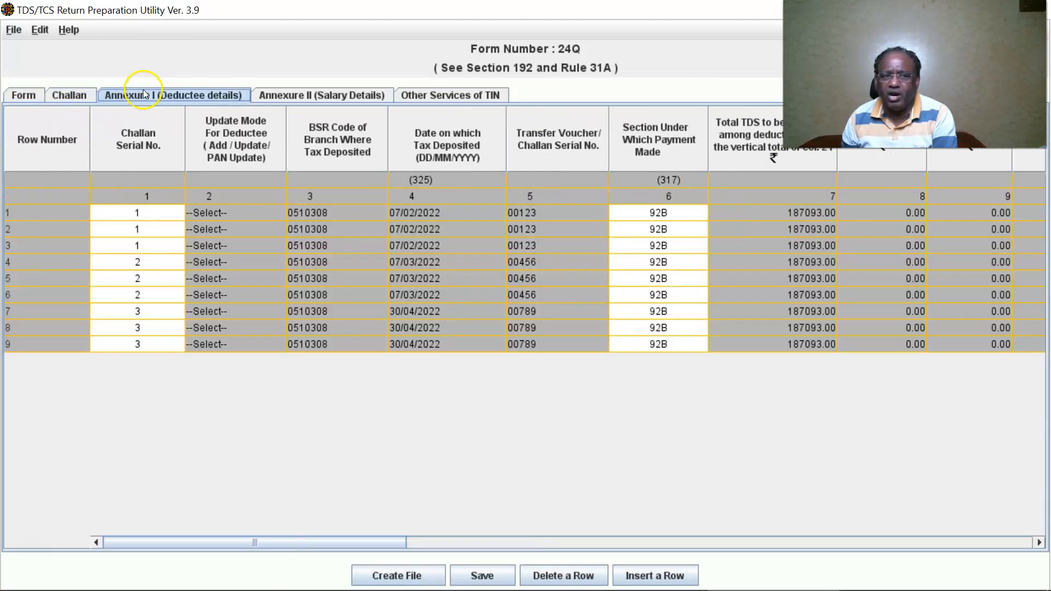
click(336, 94)
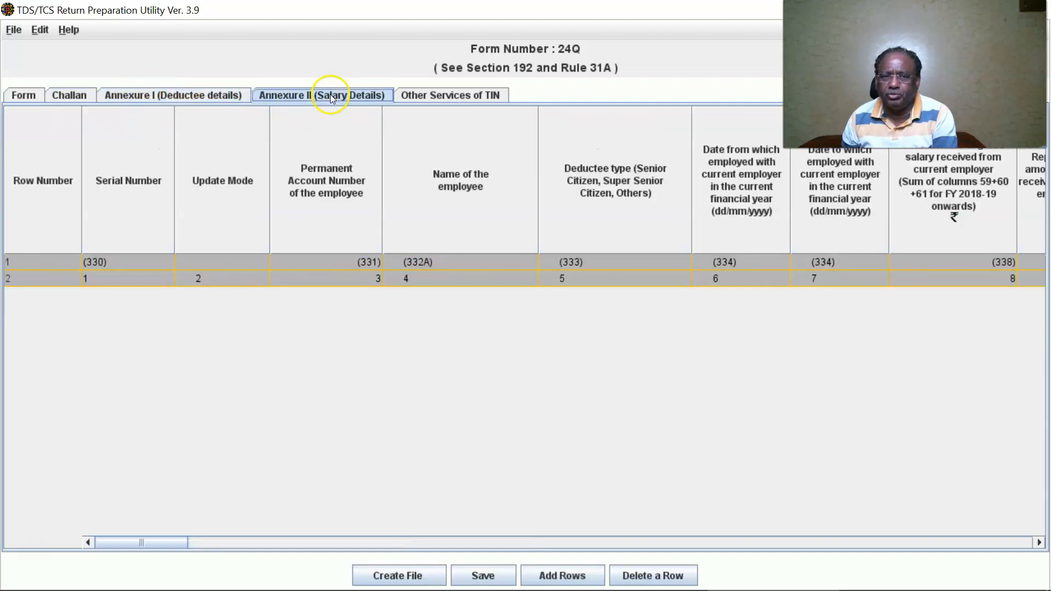
click(564, 576)
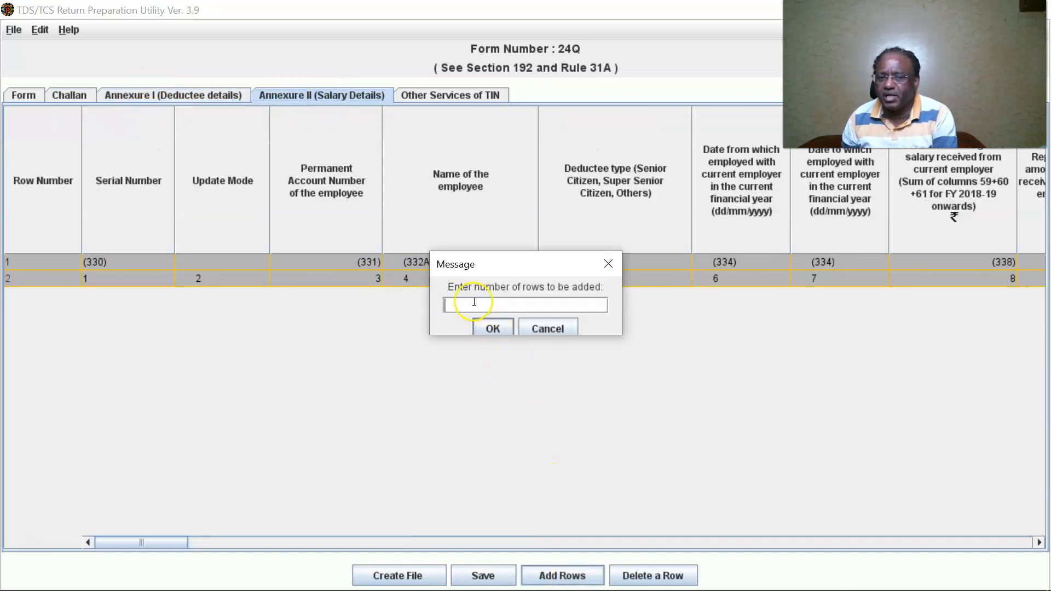
text(3)
click(491, 332)
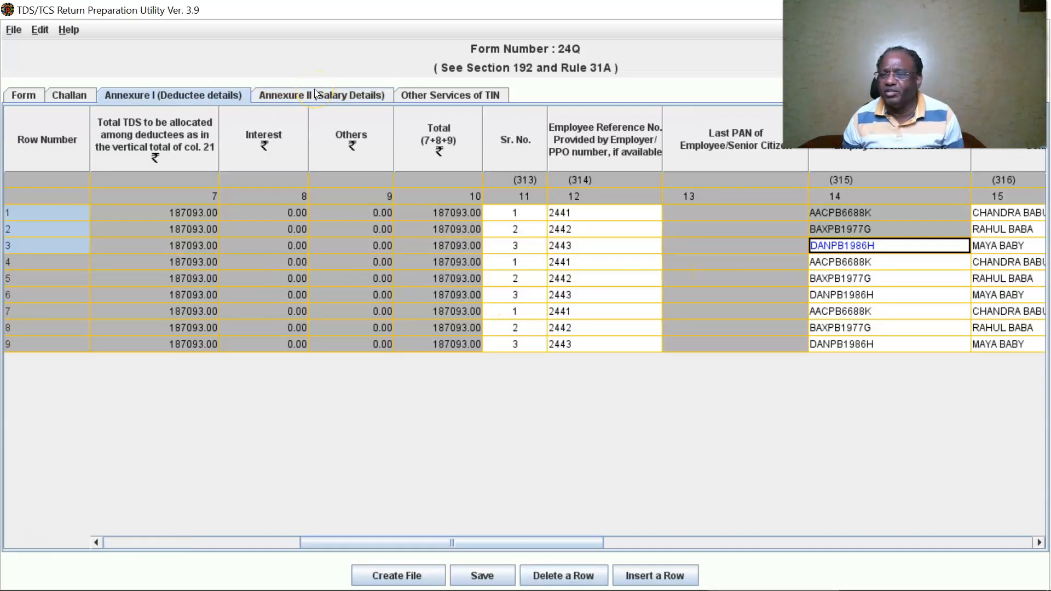
Copy the PANs and names of challan 1's three employees from Annexure I into the Annexure II rows
click(315, 93)
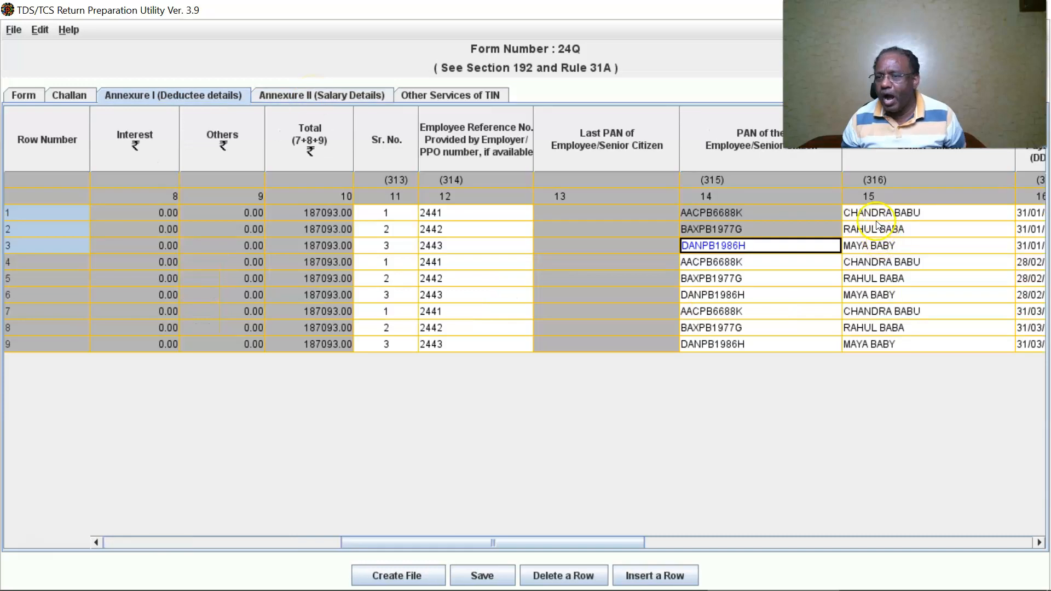
click(880, 216)
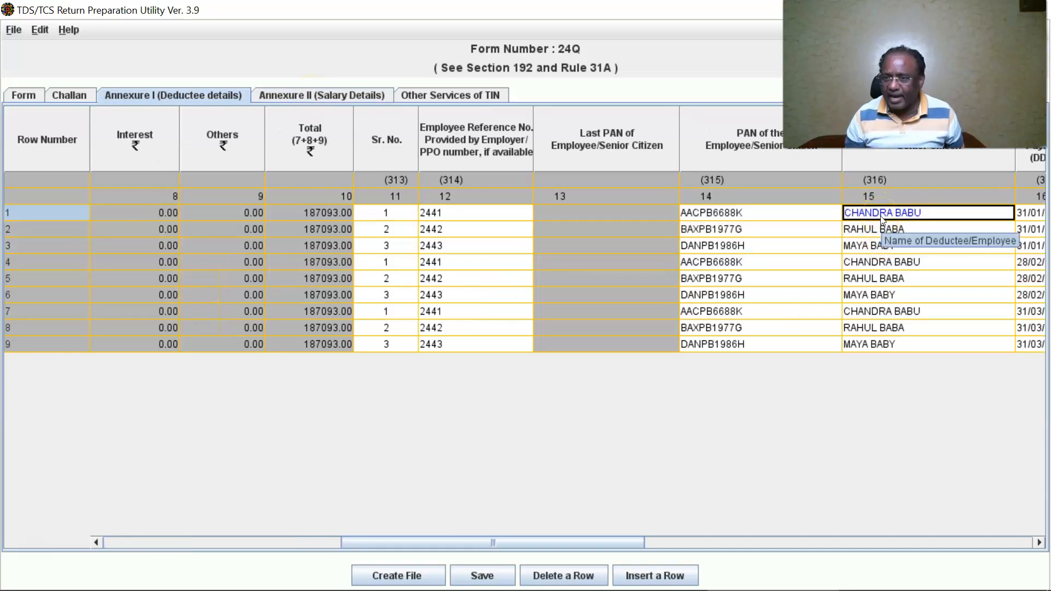
key(shift+Down)
key(shift+Down)
key(ctrl+c)
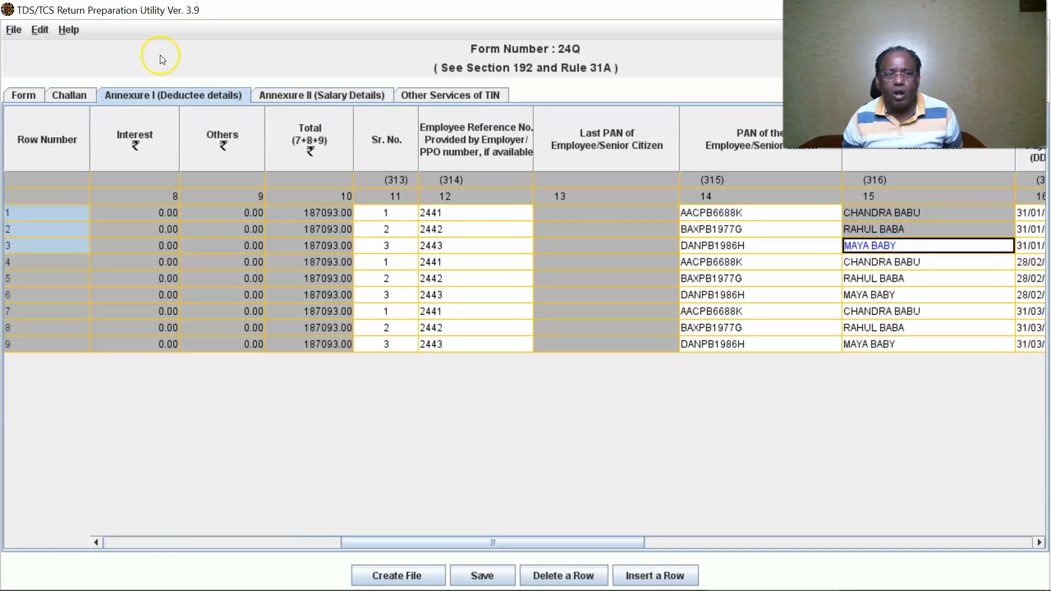
click(280, 93)
click(441, 297)
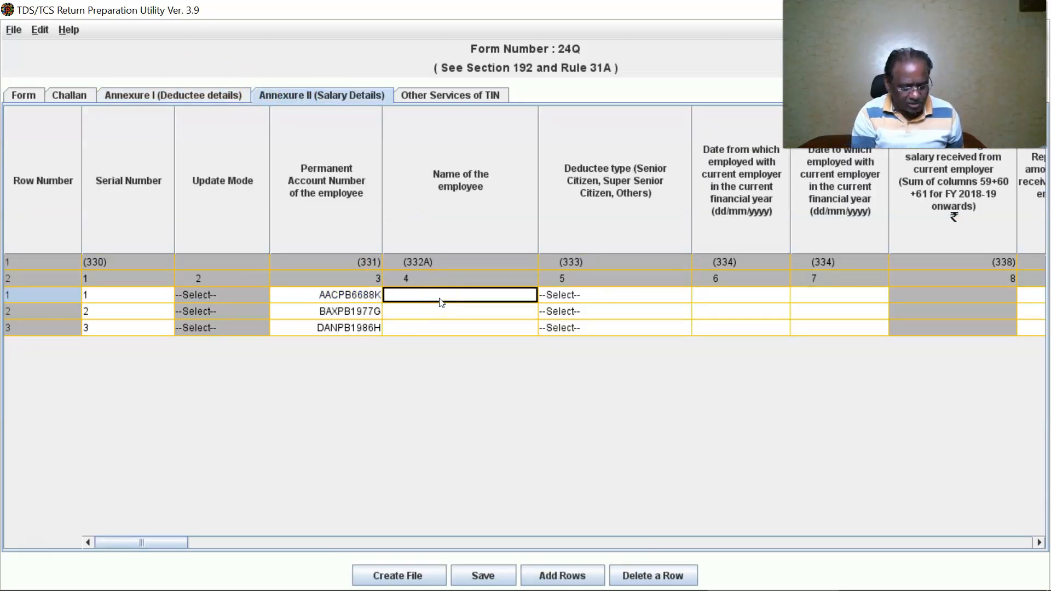
key(ctrl+v)
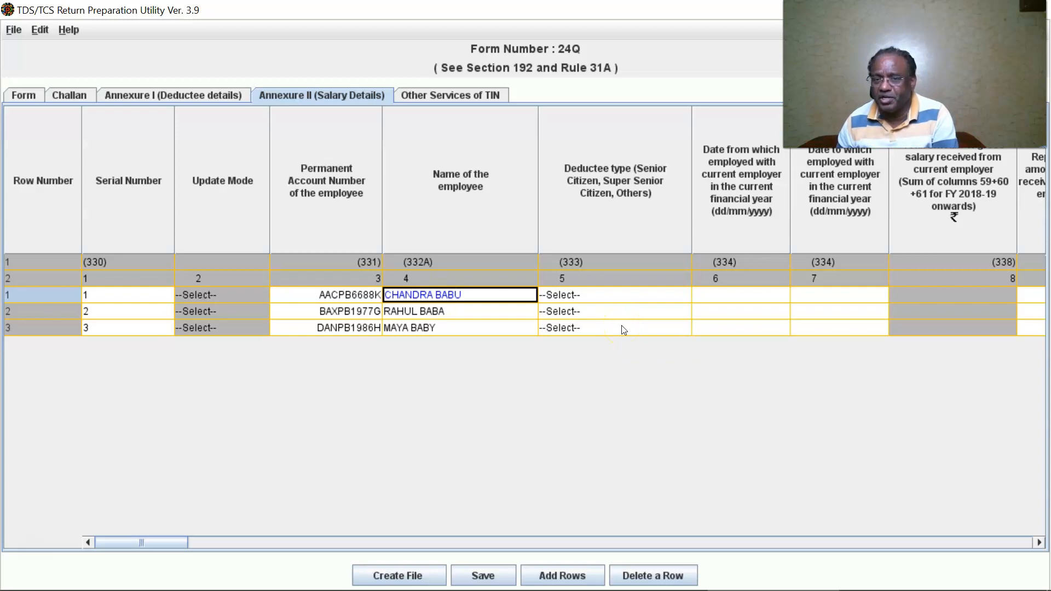
Set the deductee type of the first and third employees to Senior Citizen
click(589, 292)
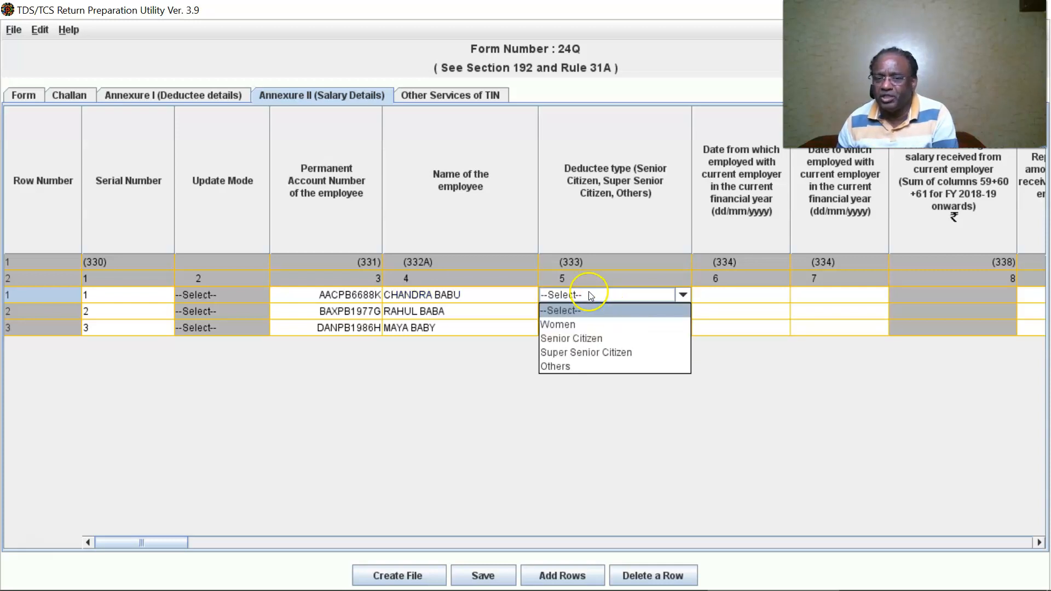
click(582, 334)
click(573, 327)
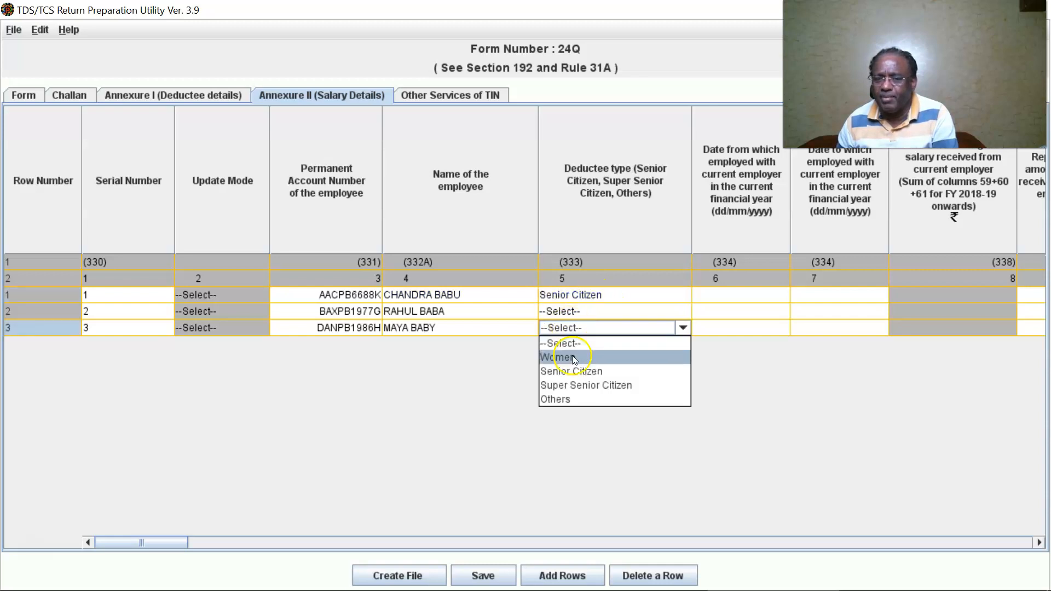
click(572, 371)
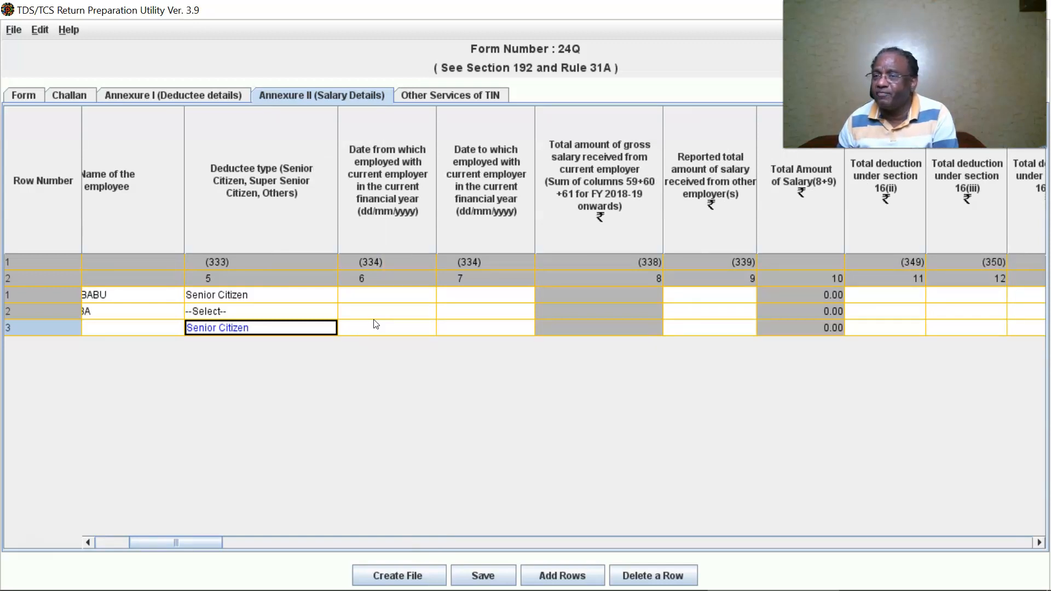
Enter the employment period 01/04/2021 to 31/03/2022 for all three employees
click(387, 295)
text(01/)
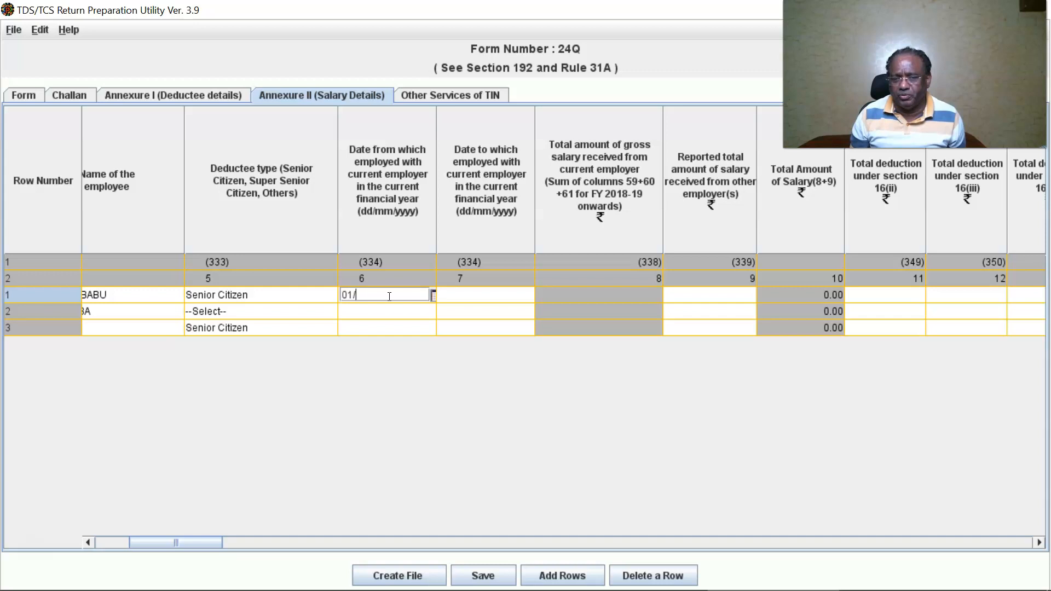
text(04/2021)
key(Tab)
click(372, 312)
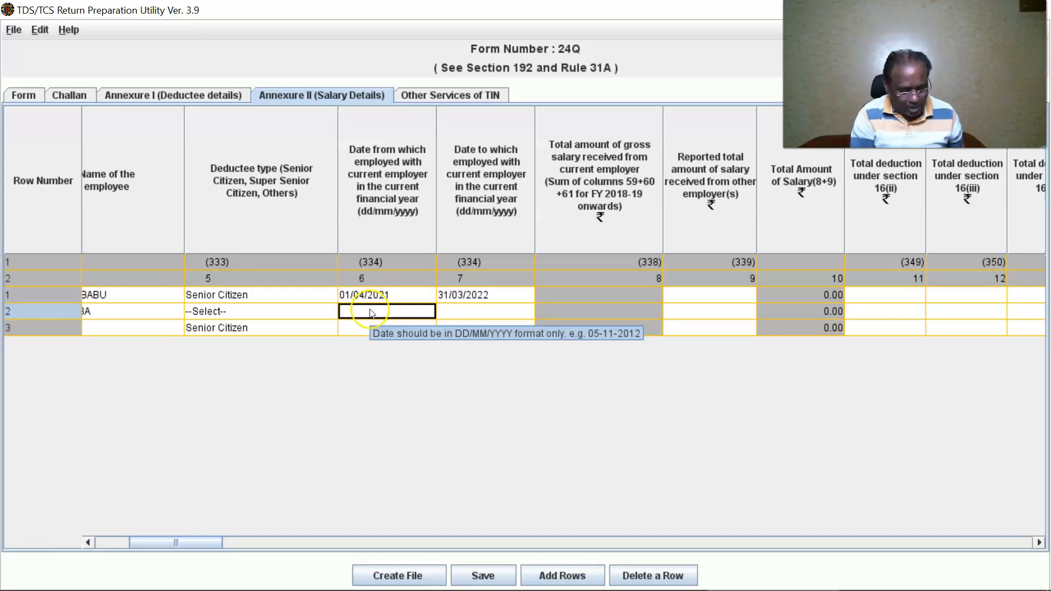
click(353, 332)
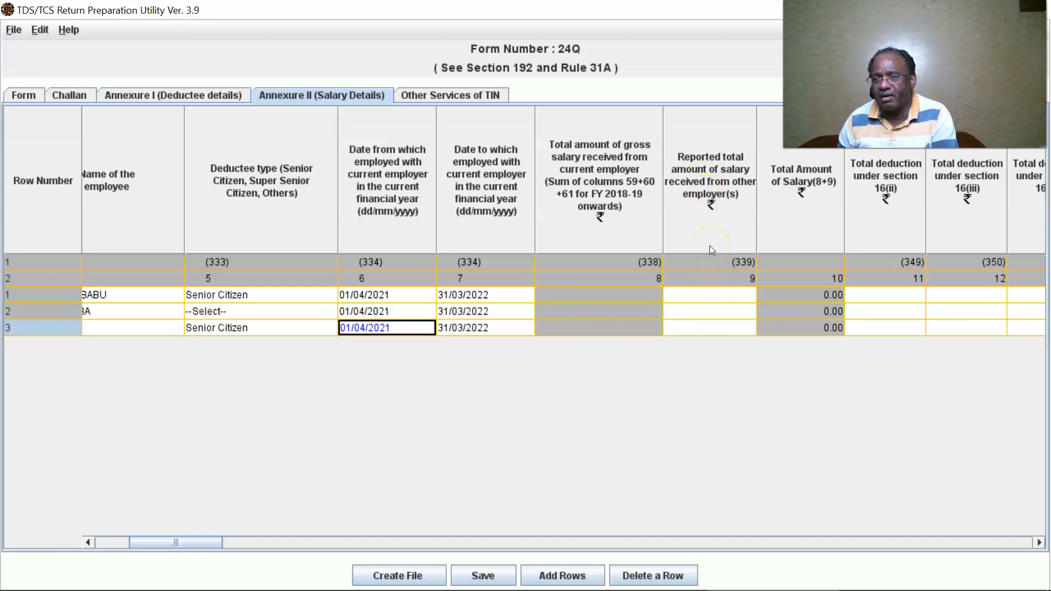
For all three employees, enter 0 for other employers' salary, 0 under sections 16(ii) and 16(iii), and 50000 under section 16(ia)
click(690, 297)
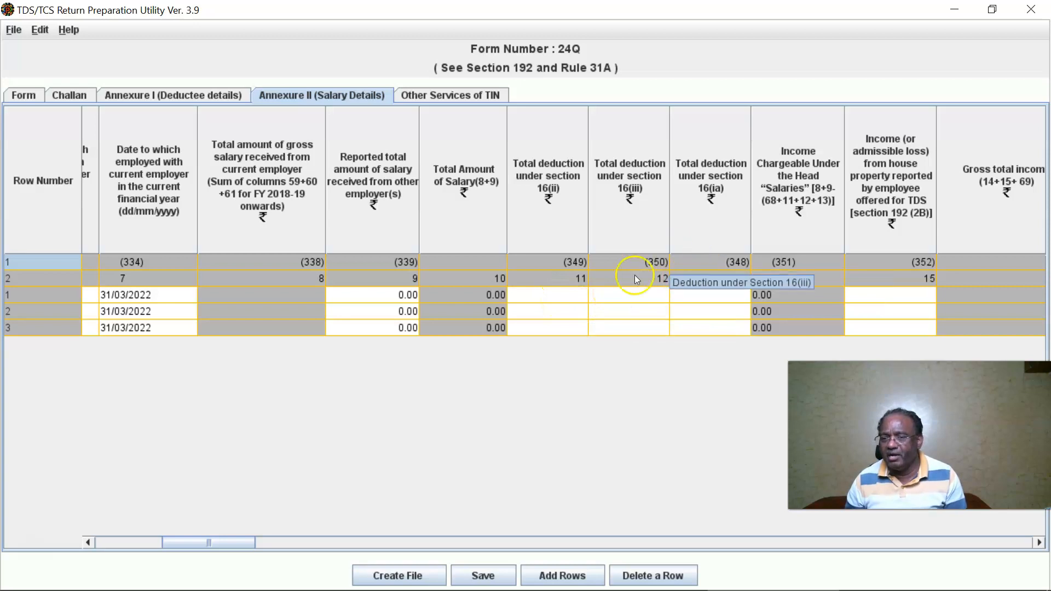
click(683, 296)
text(50000)
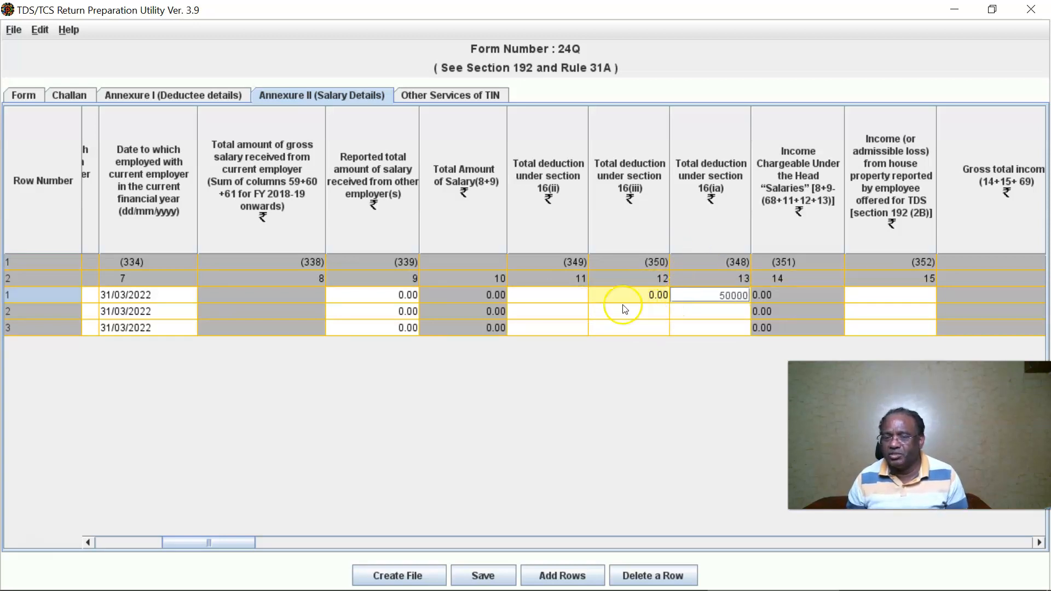
click(703, 332)
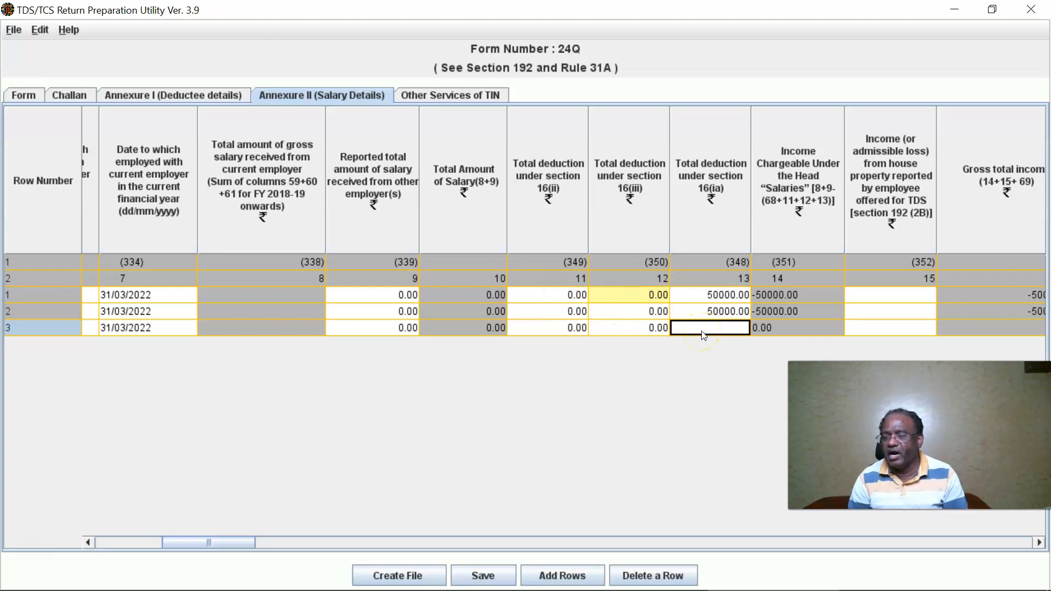
text(50000)
click(661, 426)
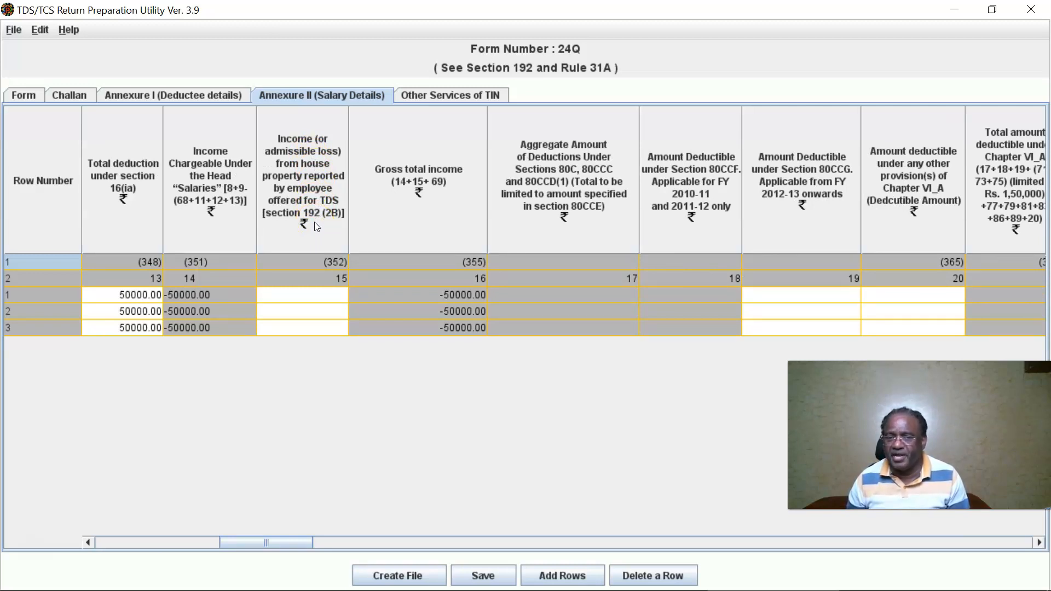
Enter the first employee's house property loss and set the section 80CCG deduction to 0 for all three employees
click(300, 295)
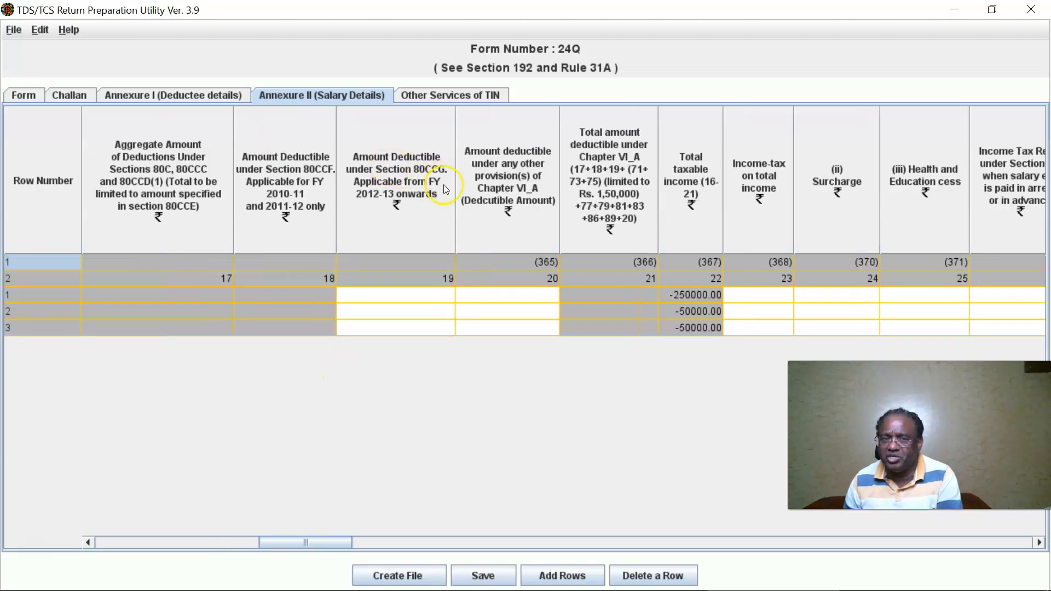
click(405, 294)
text(0)
key(Return)
text(0)
key(Return)
text(0)
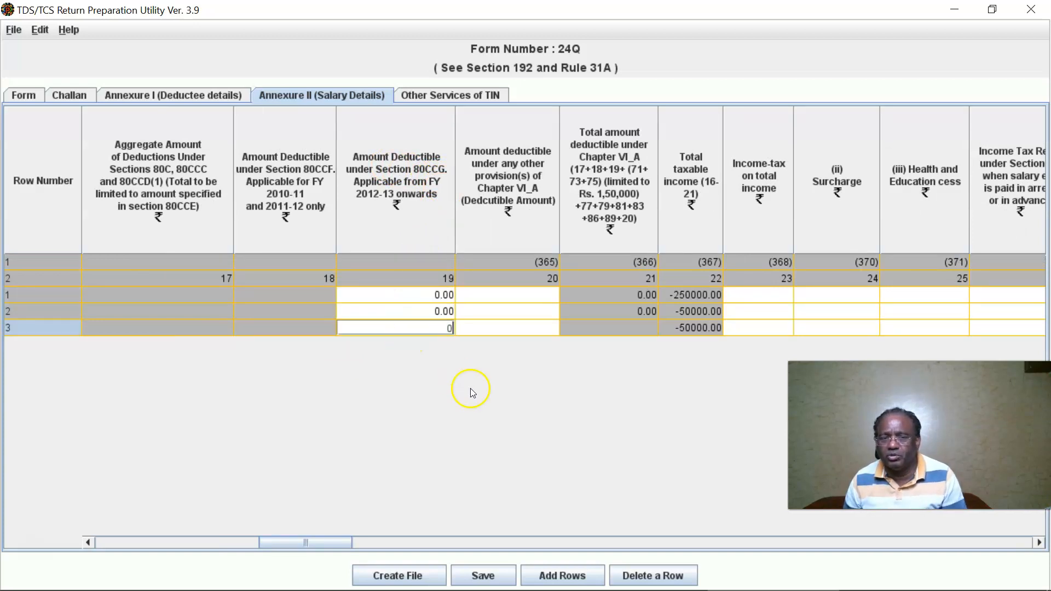
key(Return)
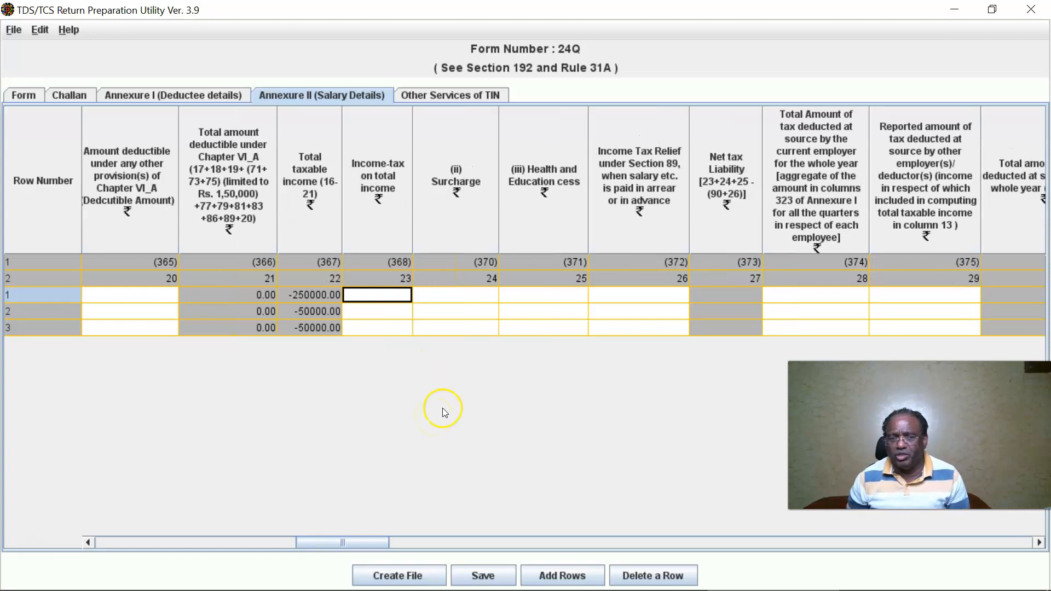
Enter the first employee's income tax of 1406600, surcharge of 140660, health and education cess of 61890 and section 89 relief of 0
text(1406600)
click(371, 311)
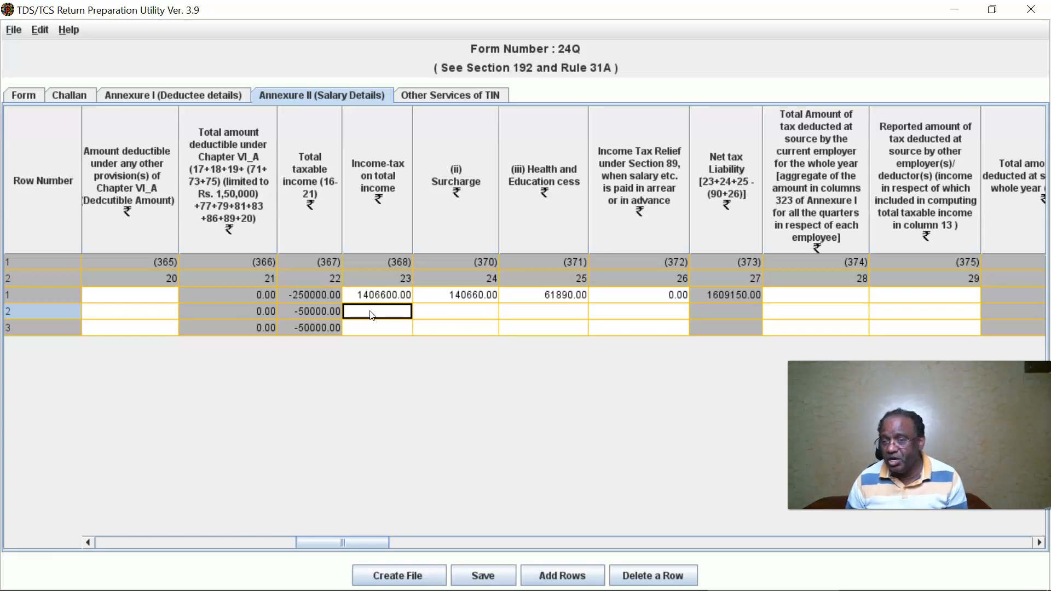
click(725, 312)
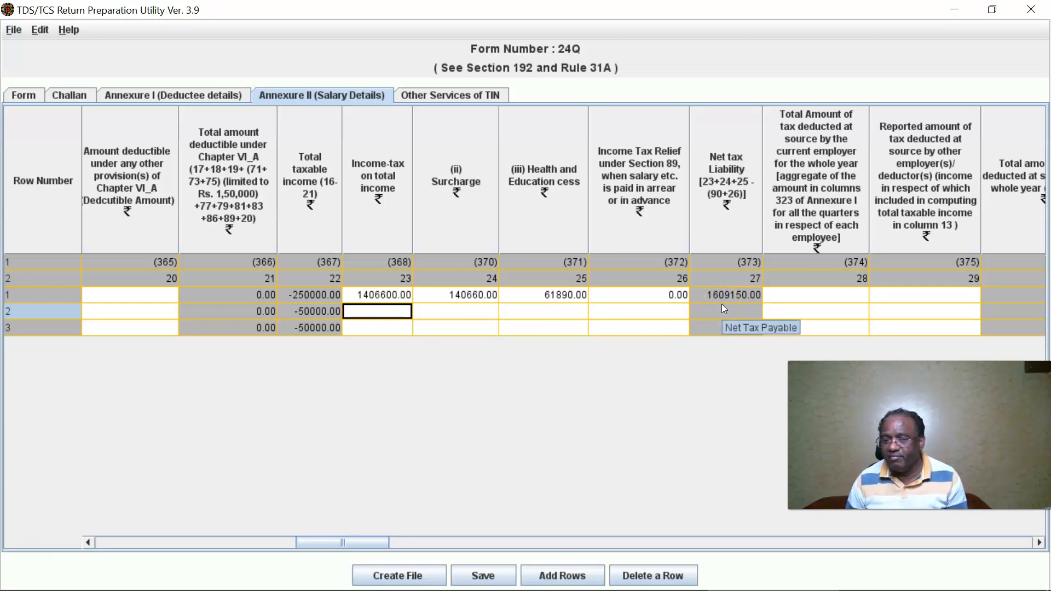
Enter income tax 517500 and cess 20700 for the second employee and 94000 and 3760 for the third, with surcharge and relief 0
click(377, 316)
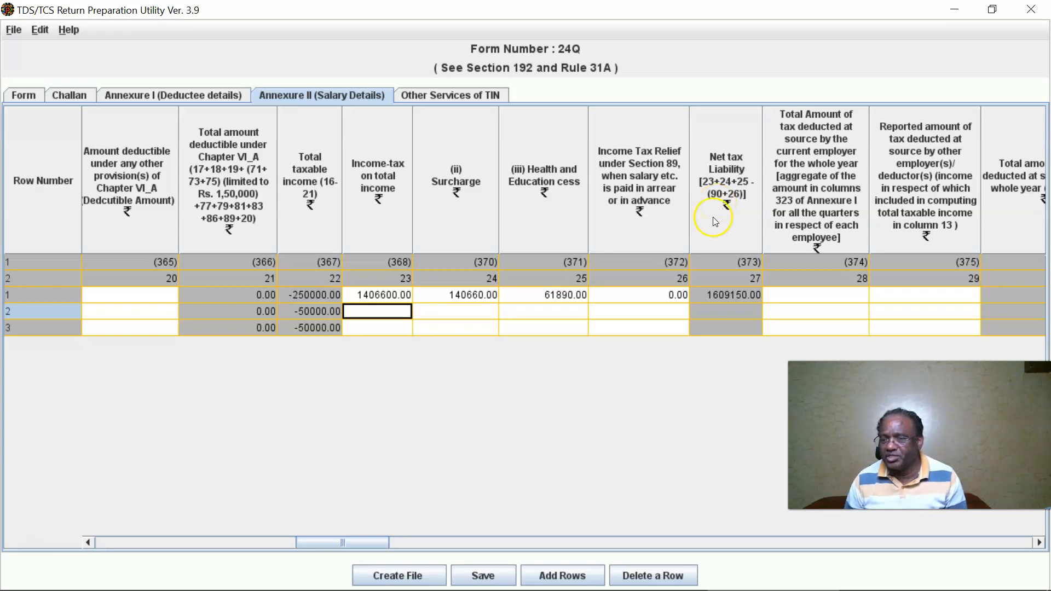
scroll(669, 201, right, 2)
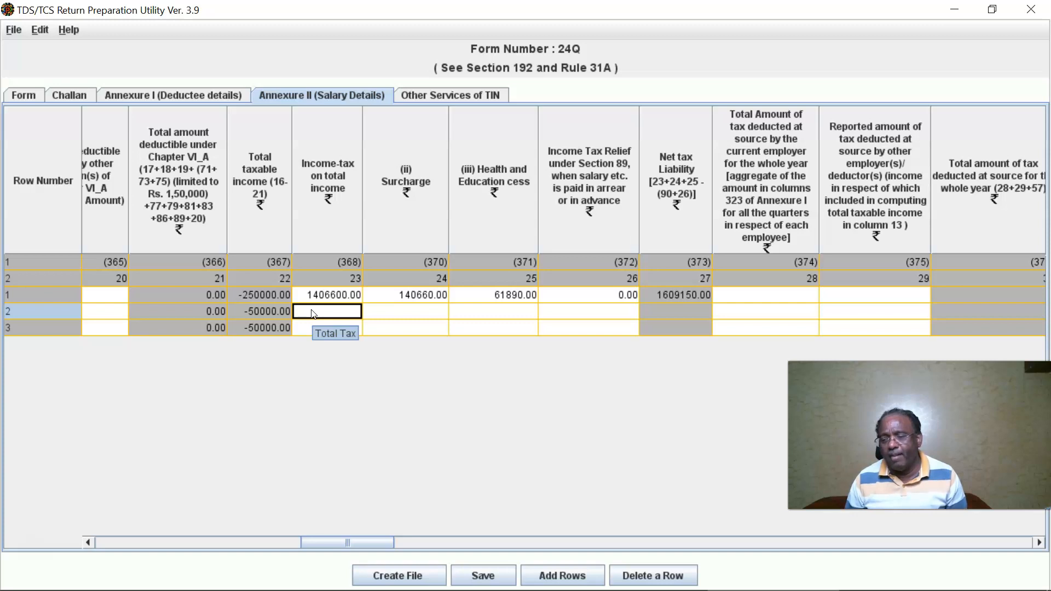
click(334, 328)
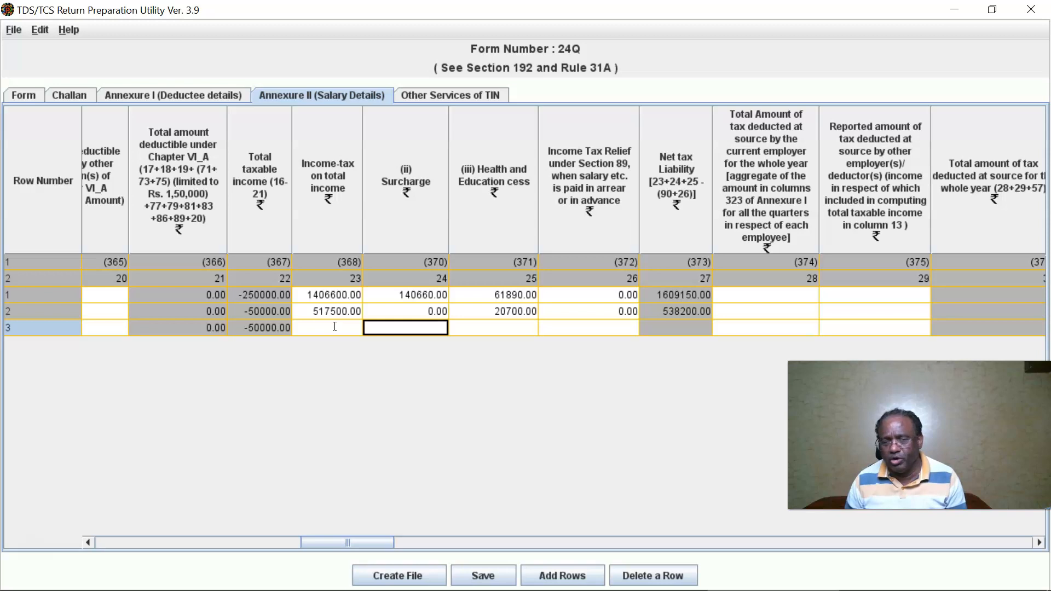
click(328, 344)
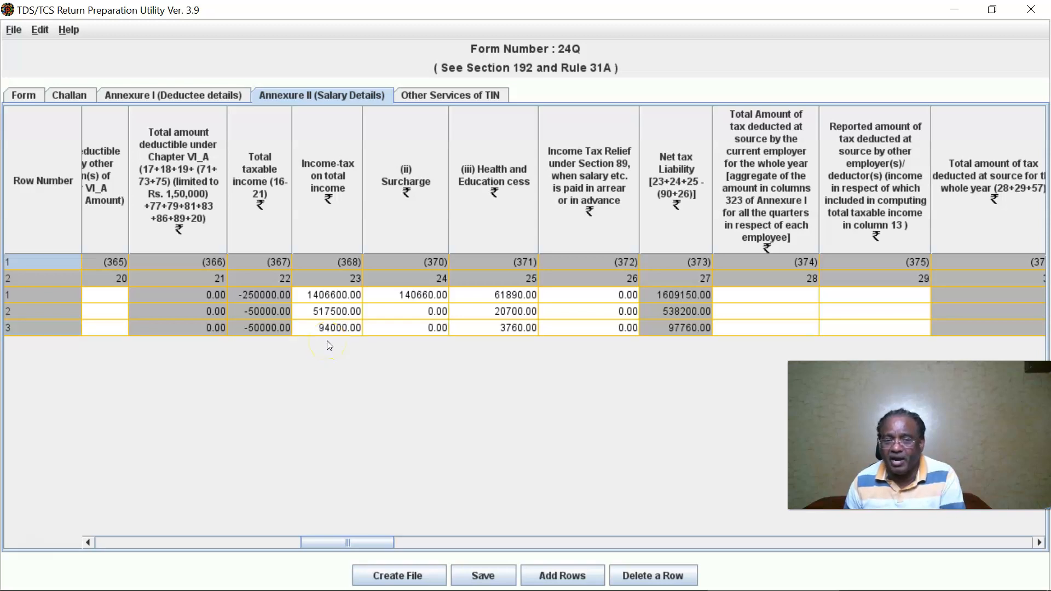
Enter the whole-year tax deducted by the current employer as 1609164, 538200 and 97752 for the first, second and third employees
click(504, 351)
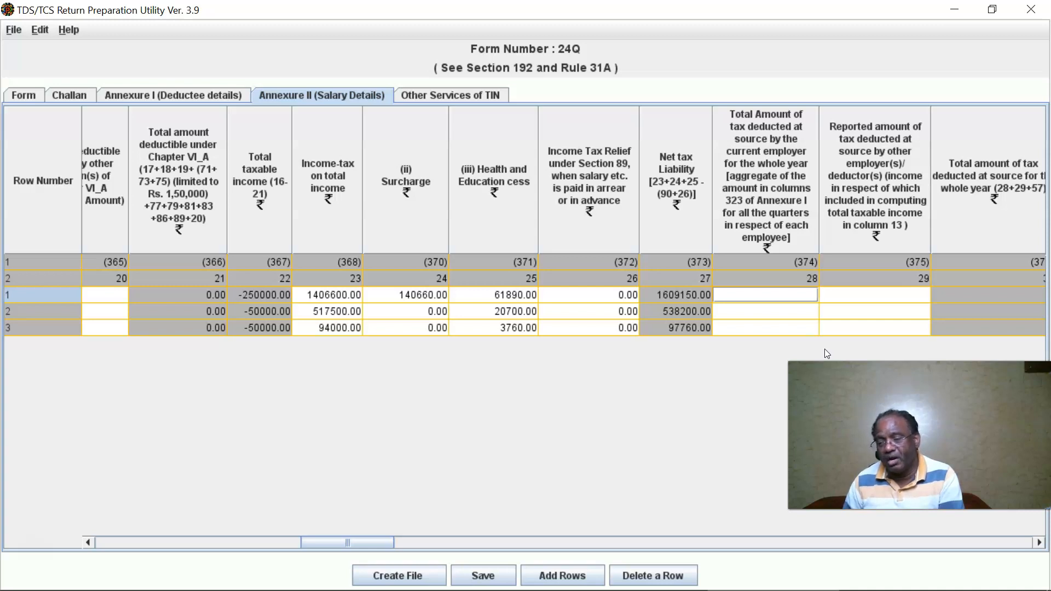
click(758, 302)
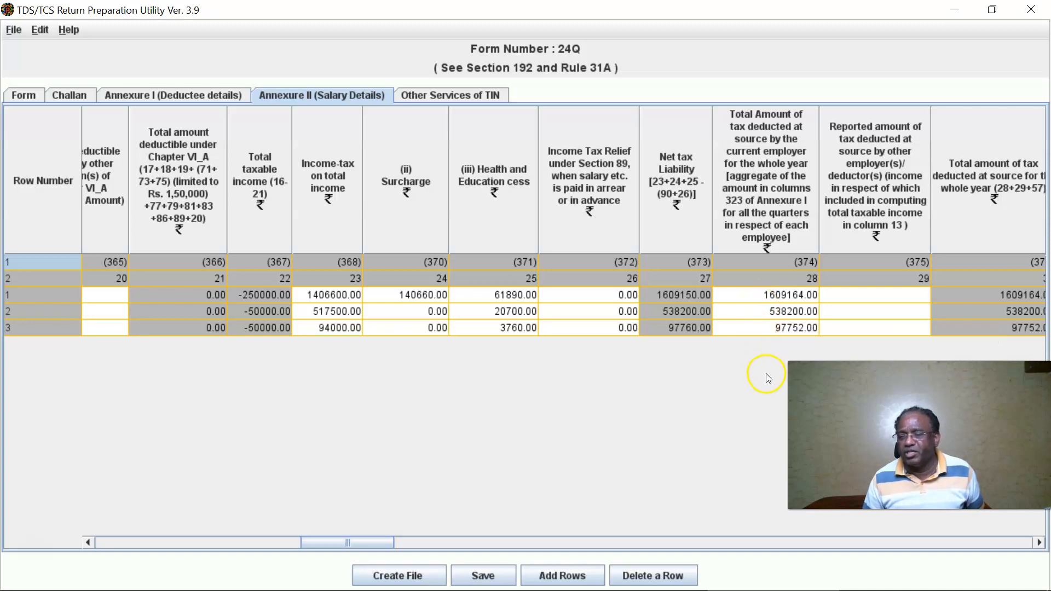
click(746, 301)
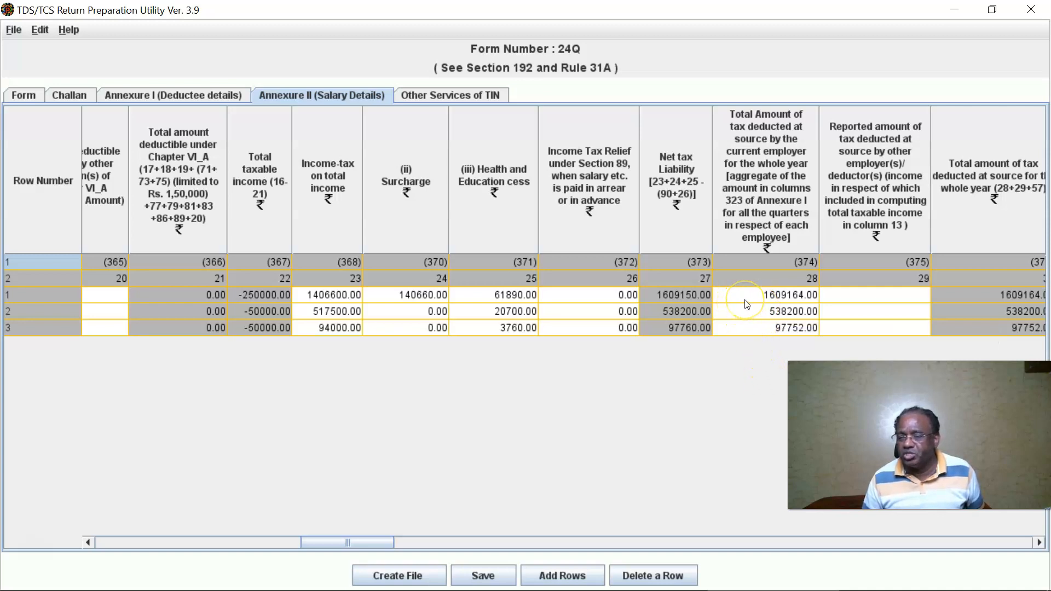
click(748, 315)
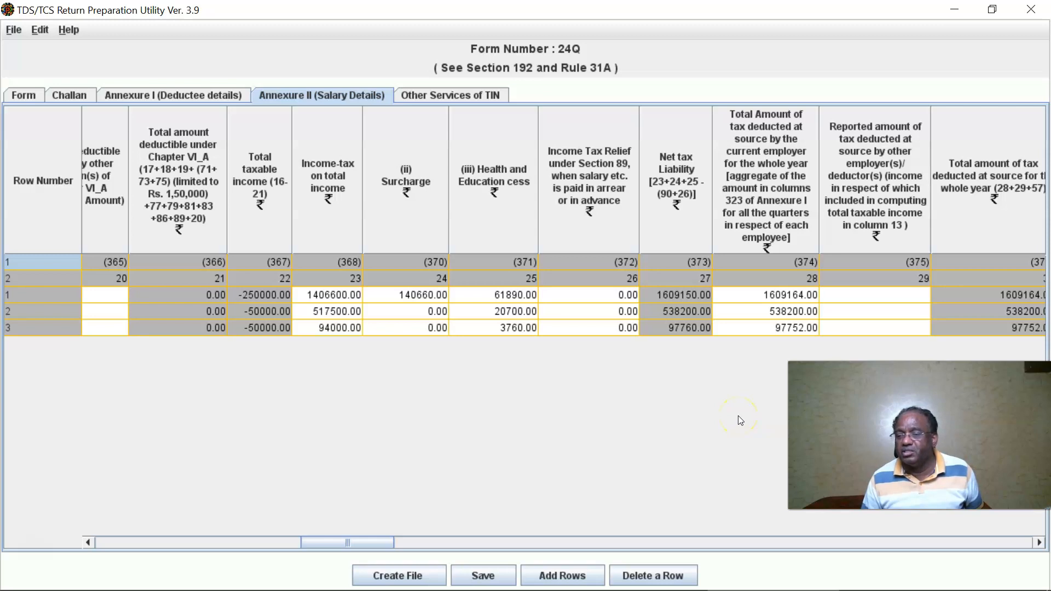
click(915, 146)
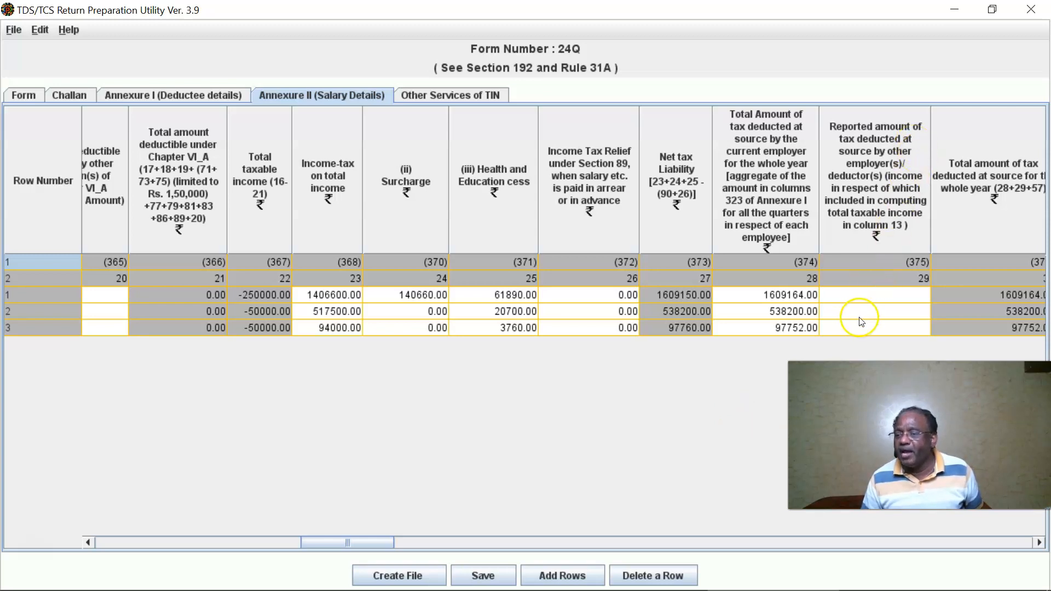
Enter 0 as the reported tax deducted by other employers for all three employees
click(875, 296)
text(0)
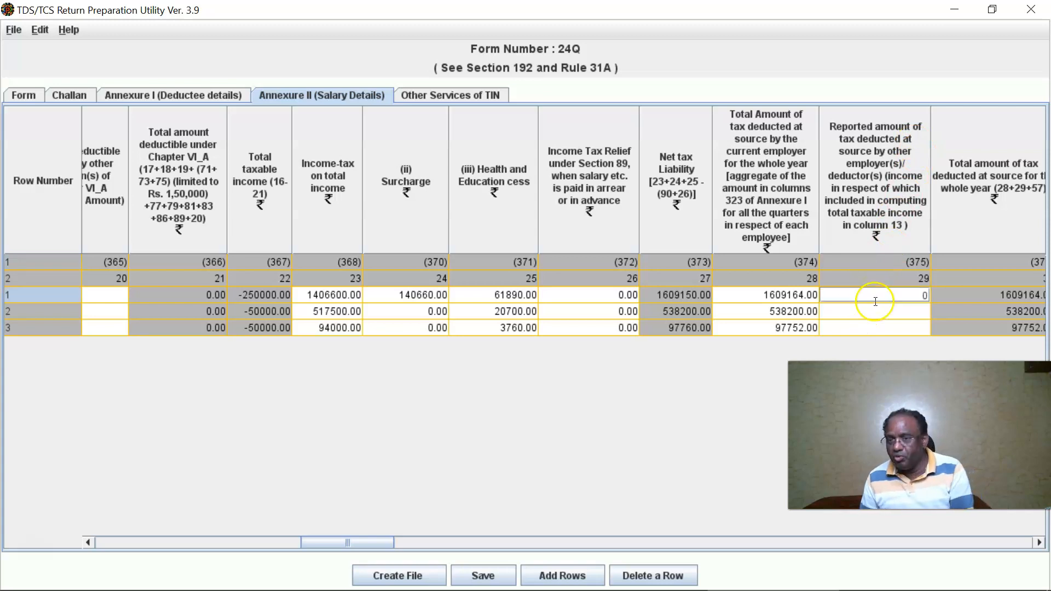
click(875, 309)
text(0)
click(867, 328)
text(00)
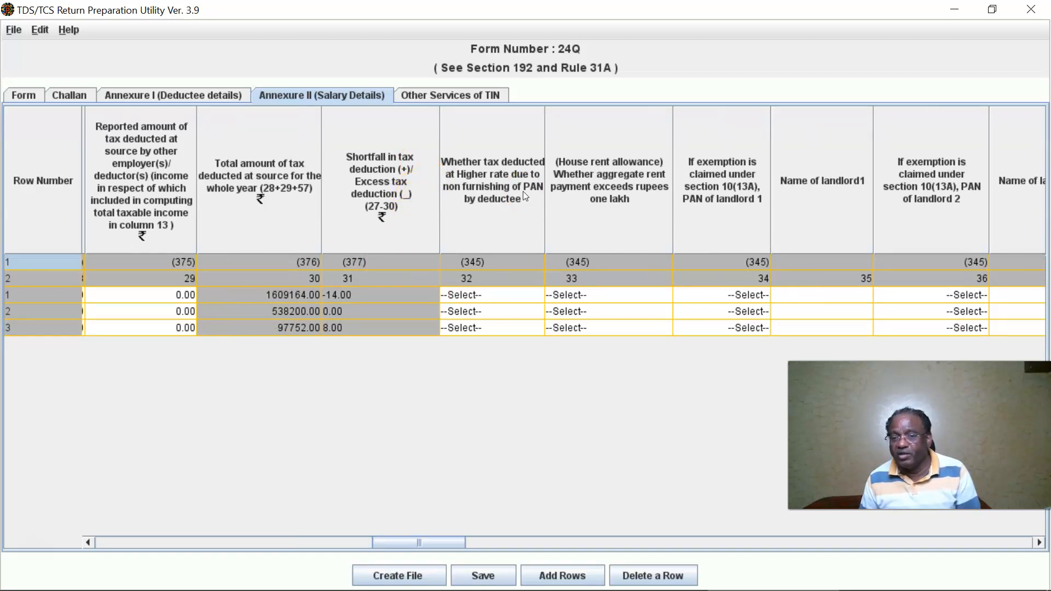
Set higher-rate tax deduction to No for all three employees, and rent exceeding one lakh to Yes for the second and No for the others
click(497, 297)
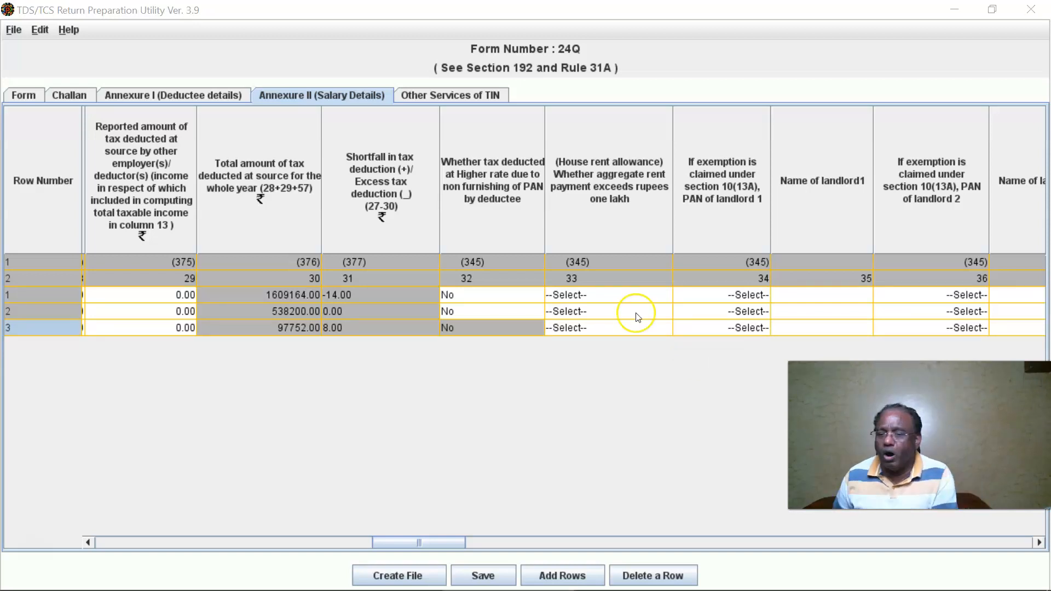
click(637, 316)
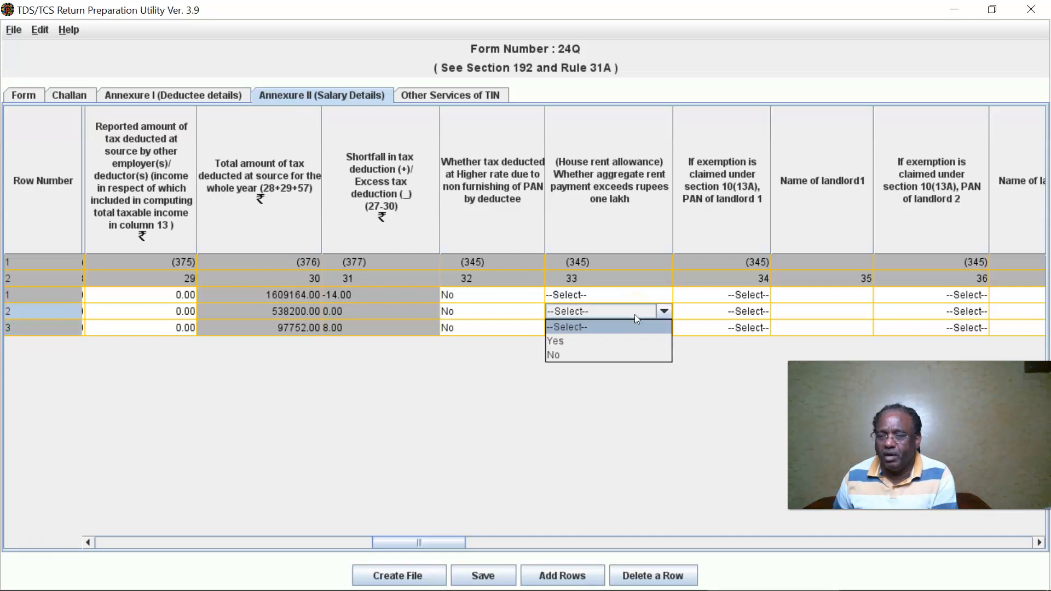
click(600, 343)
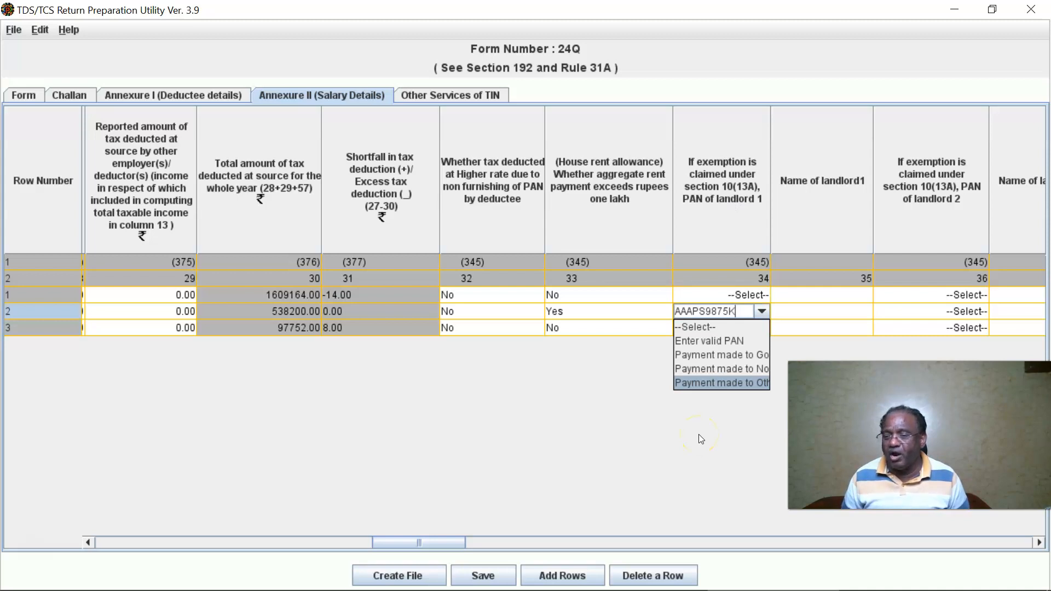
Enter landlord 1's PAN and name for the second employee, and set interest paid to lender to Yes for the first and No for the others
key(Return)
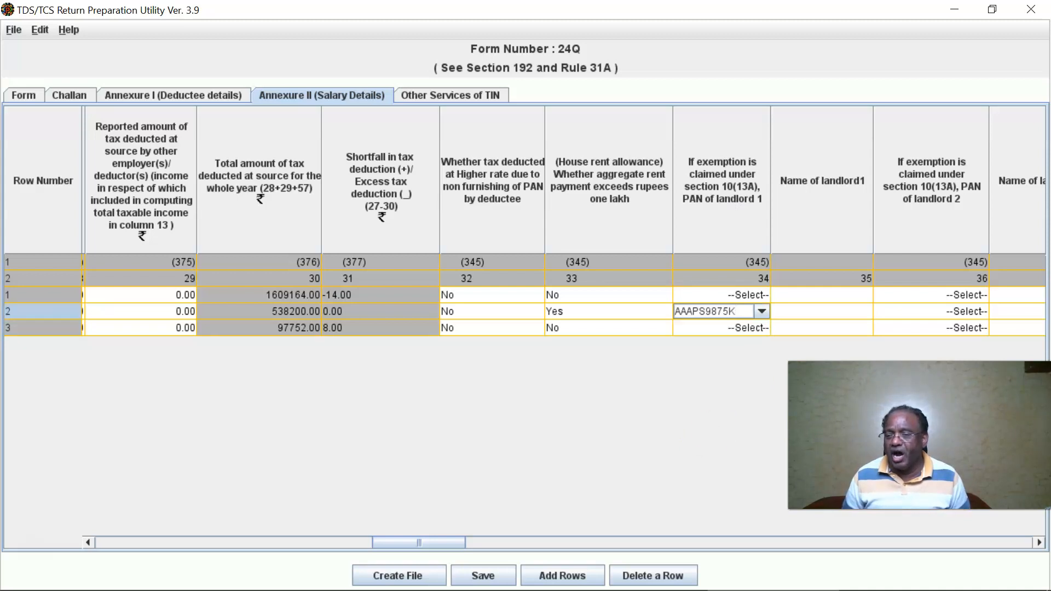
click(827, 312)
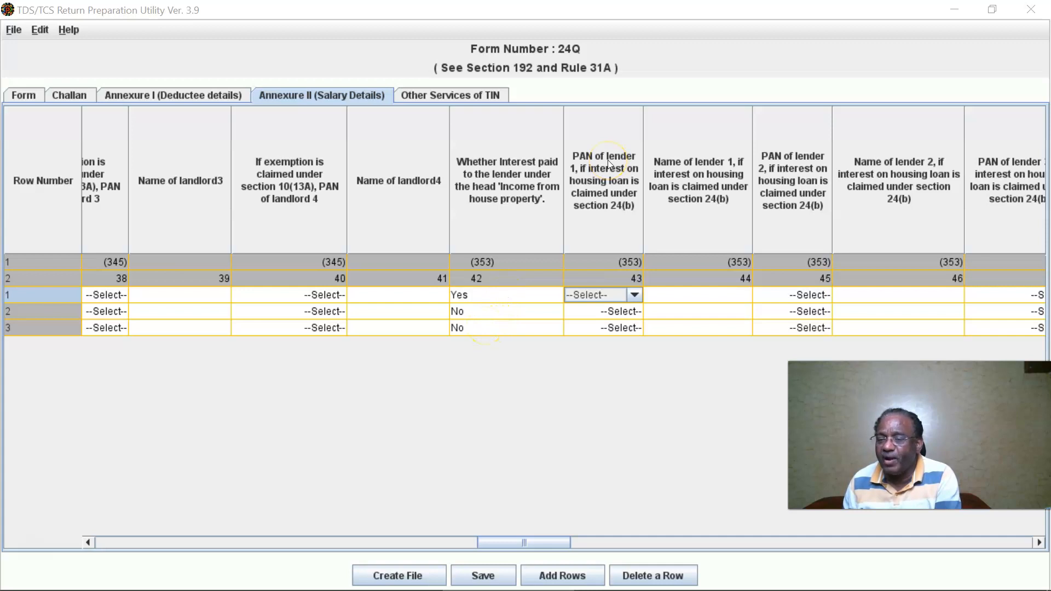
Enter the PAN of lender 1 and the lender name STATE BANK OF INDIA for the first employee's housing loan
click(602, 295)
click(603, 327)
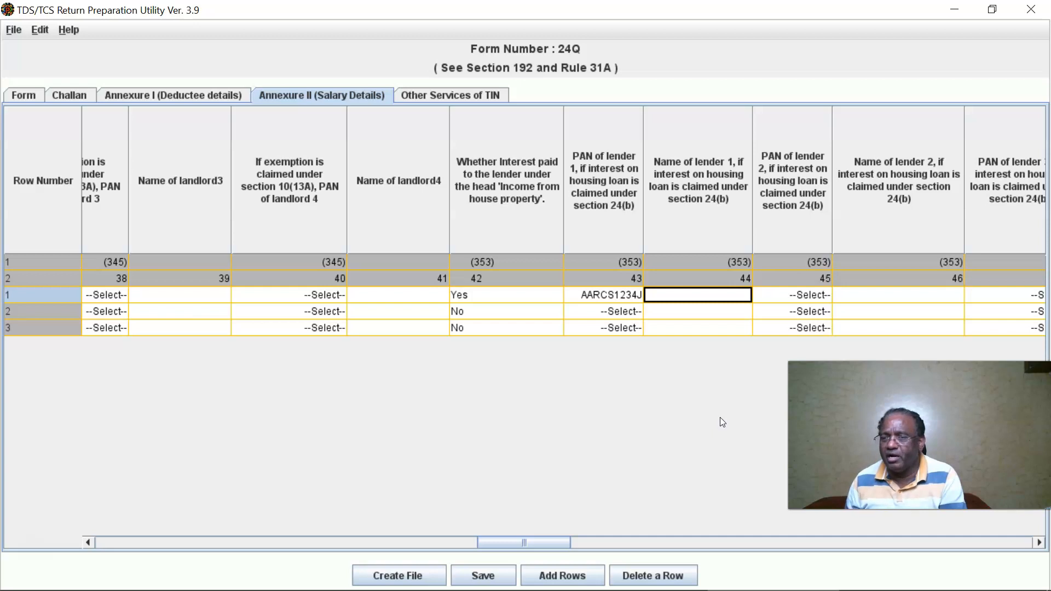
text(STATE BANK OF INDIA)
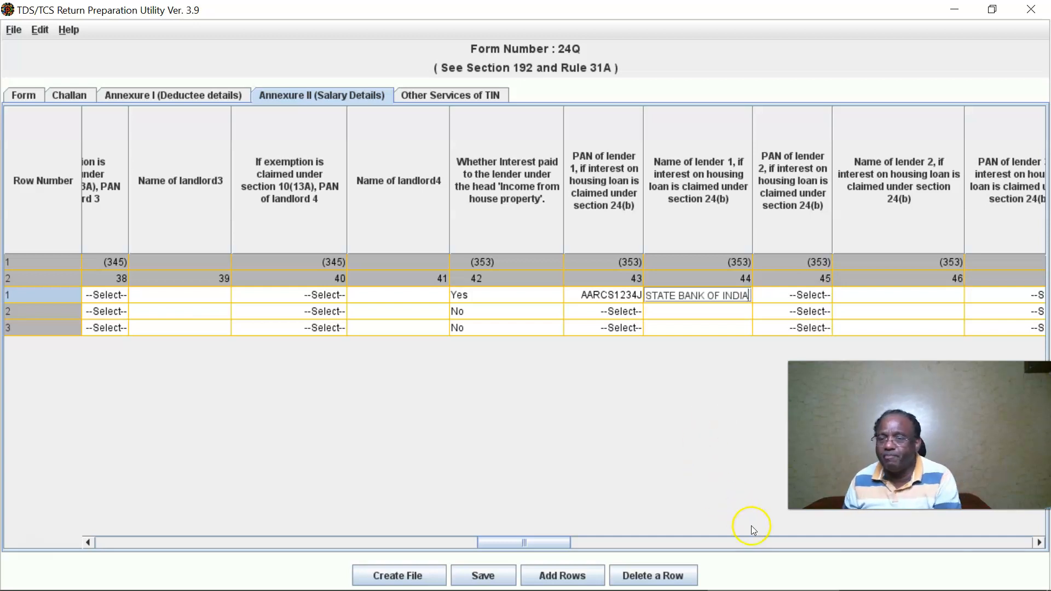
Set contributions paid by the trustees of an approved superannuation fund to No for all three employees
drag(562, 542, 596, 541)
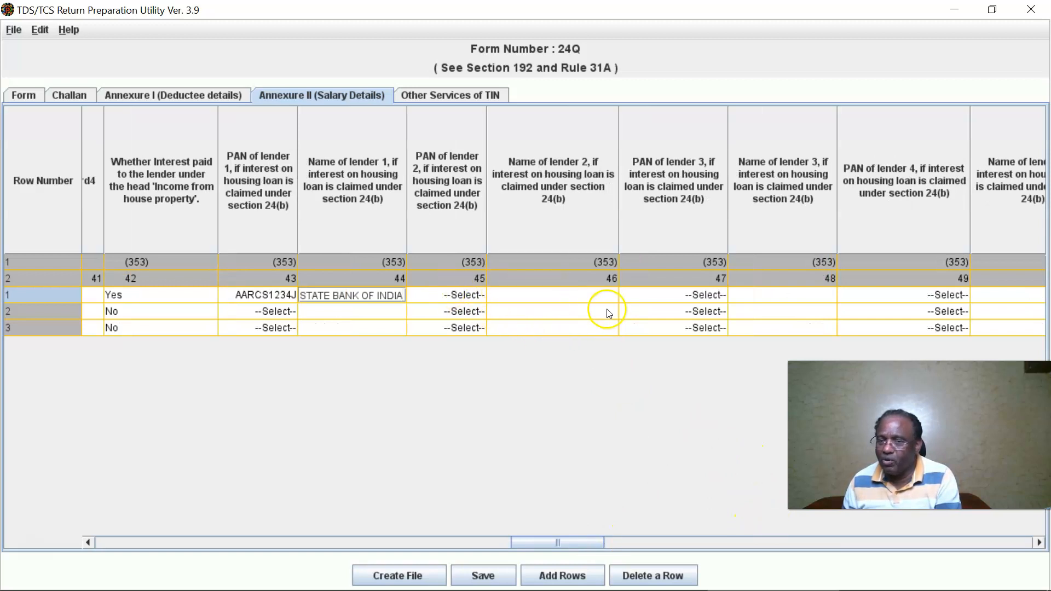
drag(580, 543, 637, 543)
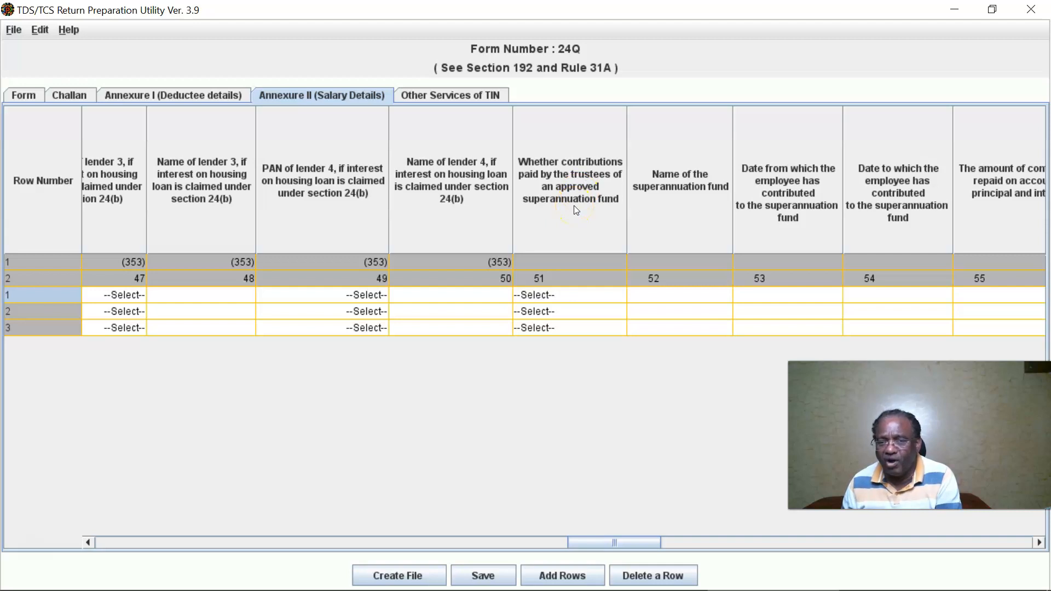
click(550, 296)
click(534, 337)
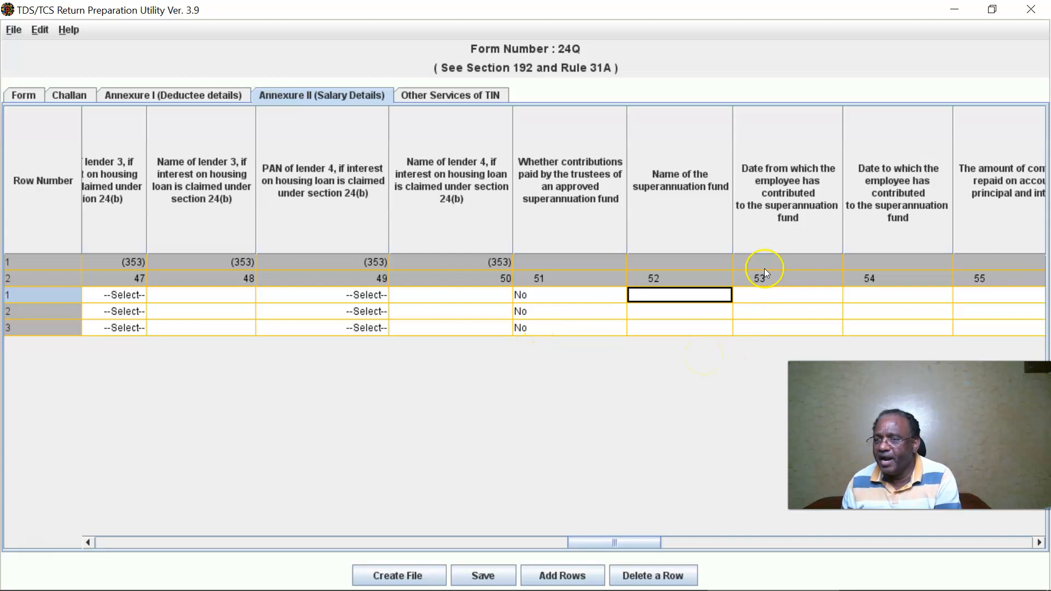
Enter the first employee's section 17(1) gross salary of 6000000, with perquisites and profits in lieu of salary both 0
click(1016, 543)
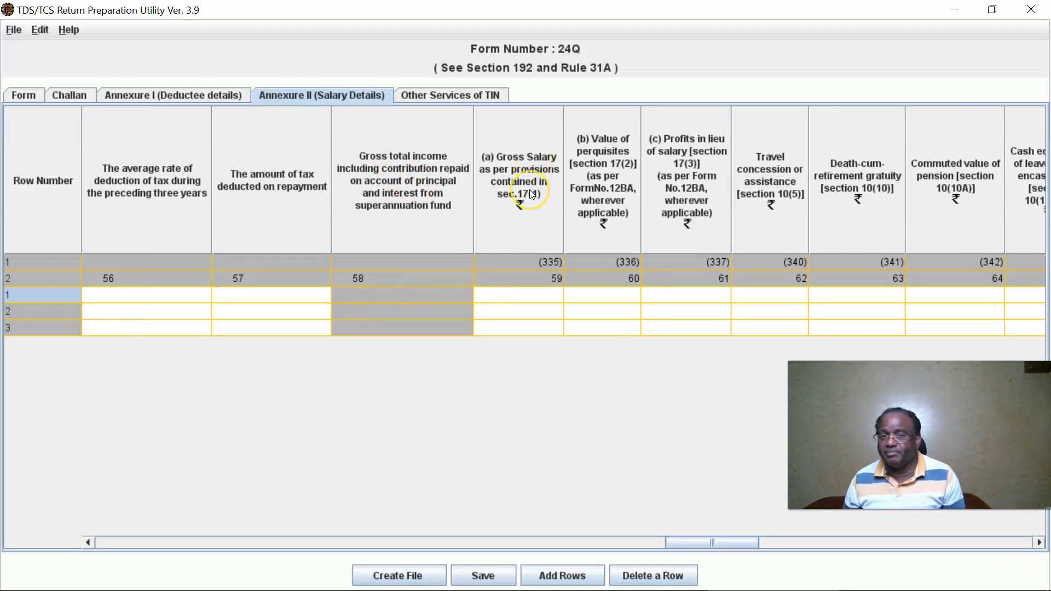
click(516, 300)
text(6000000)
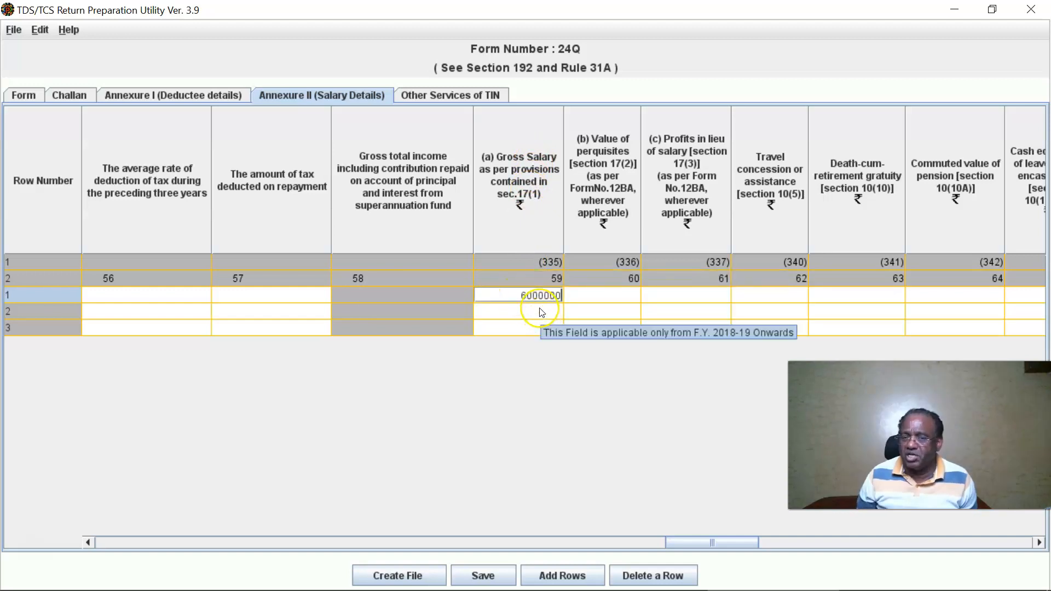
click(600, 297)
text(0)
click(678, 298)
text(0)
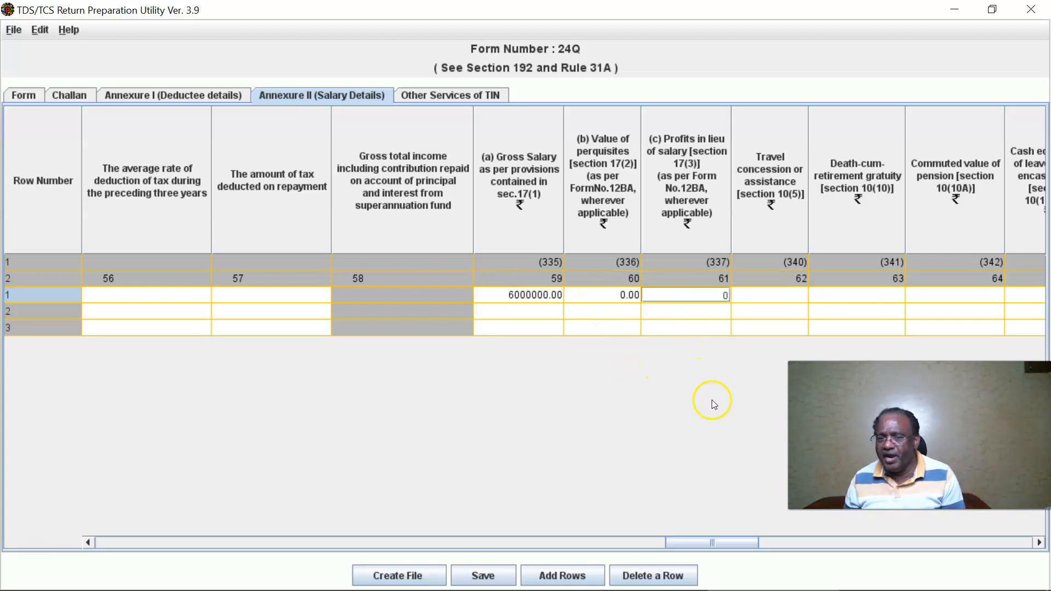
Enter 0 for all of the first employee's section 10 exemptions, from travel concession through any other exemption
click(767, 295)
text(0)
click(854, 294)
text(0)
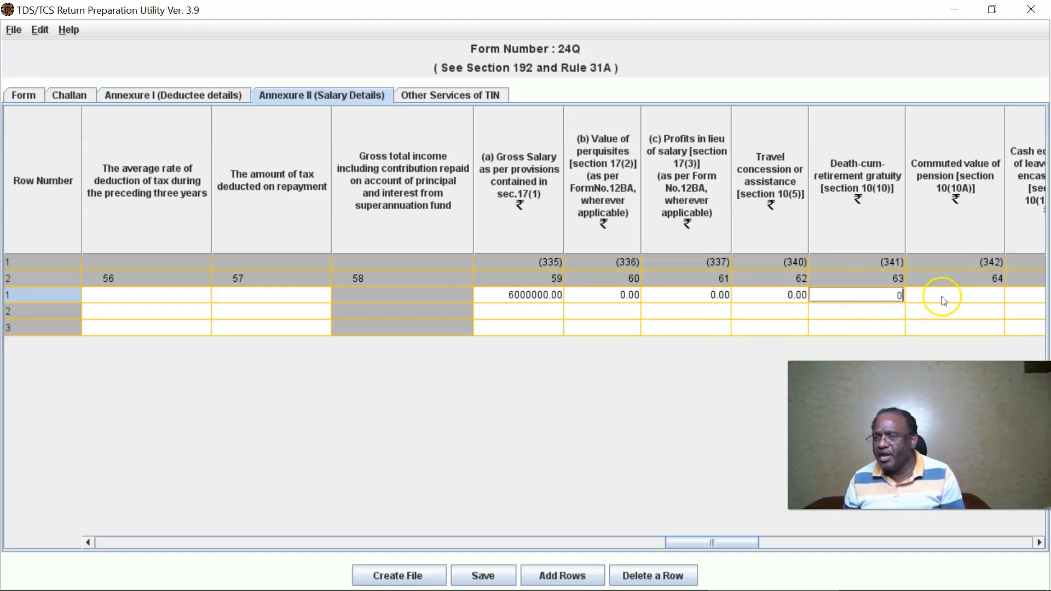
click(949, 296)
text(0)
click(761, 296)
text(0)
click(805, 296)
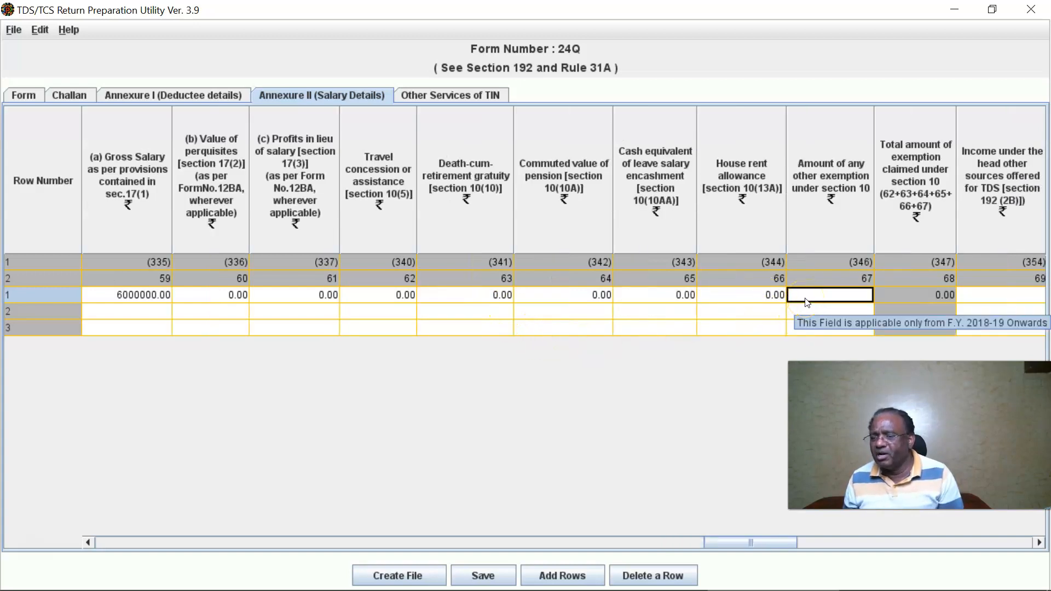
click(214, 296)
Enter the second employee's section 17(1) gross salary of 3000000, with perquisites and profits in lieu of salary both 0
click(108, 311)
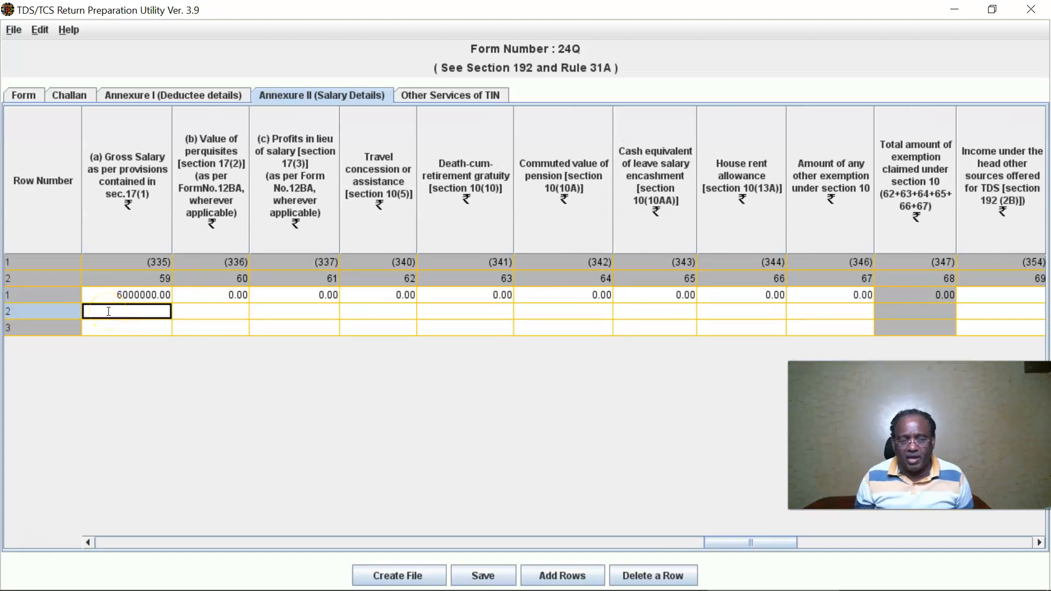
text(3000000)
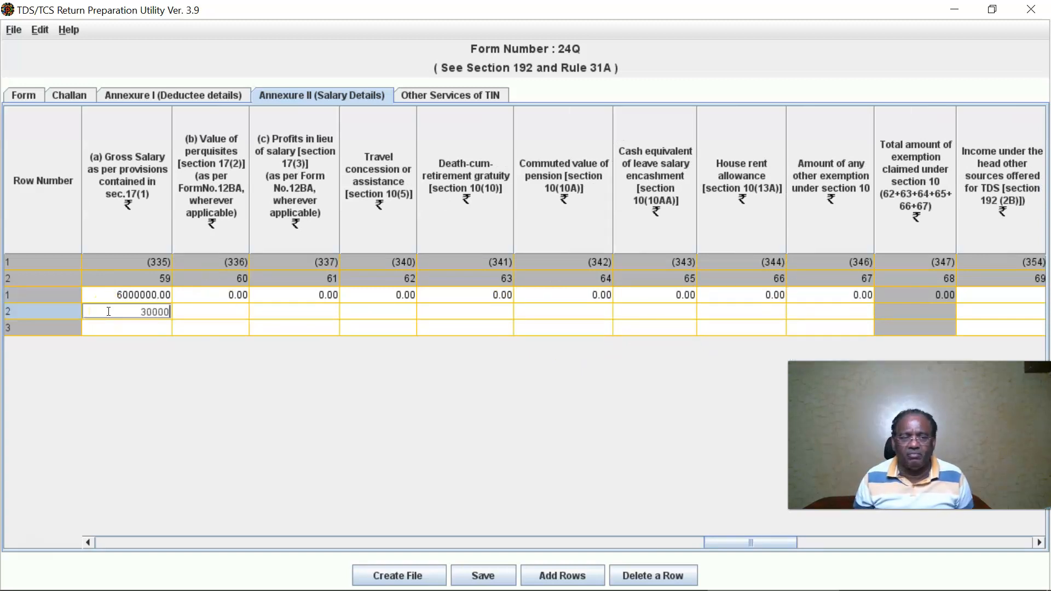
click(209, 316)
text(0)
click(298, 314)
text(0)
Enter 0 for the second employee's section 10 exemptions, from travel concession through house rent allowance
click(357, 314)
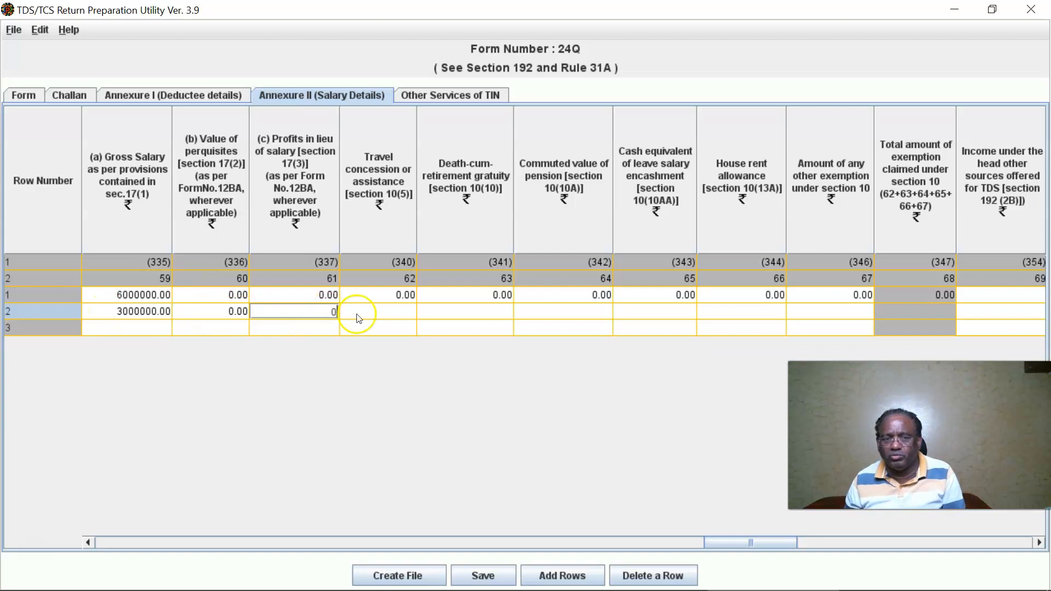
text(0)
click(494, 313)
text(0)
click(567, 316)
text(0)
click(647, 318)
text(0)
click(742, 314)
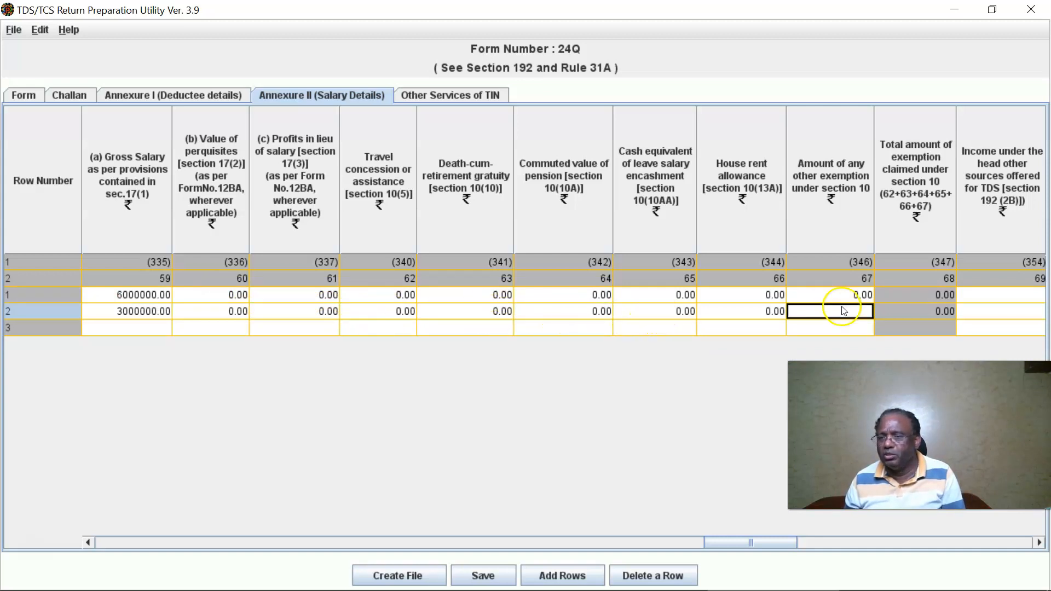
Enter the third employee's section 17(1) gross salary of 1200000 and a perquisites value of 0
click(128, 327)
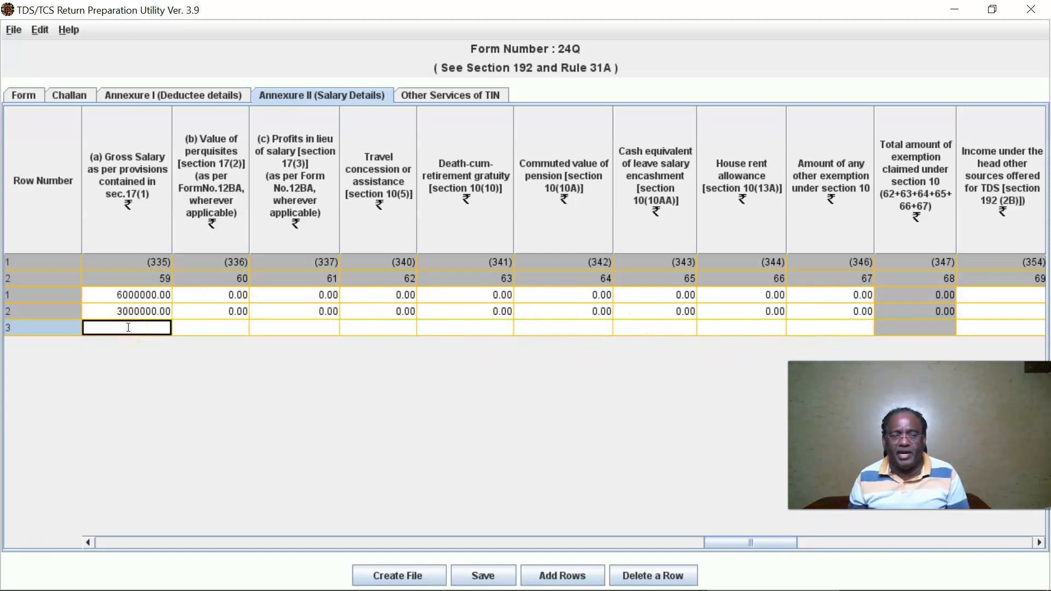
text(1200000)
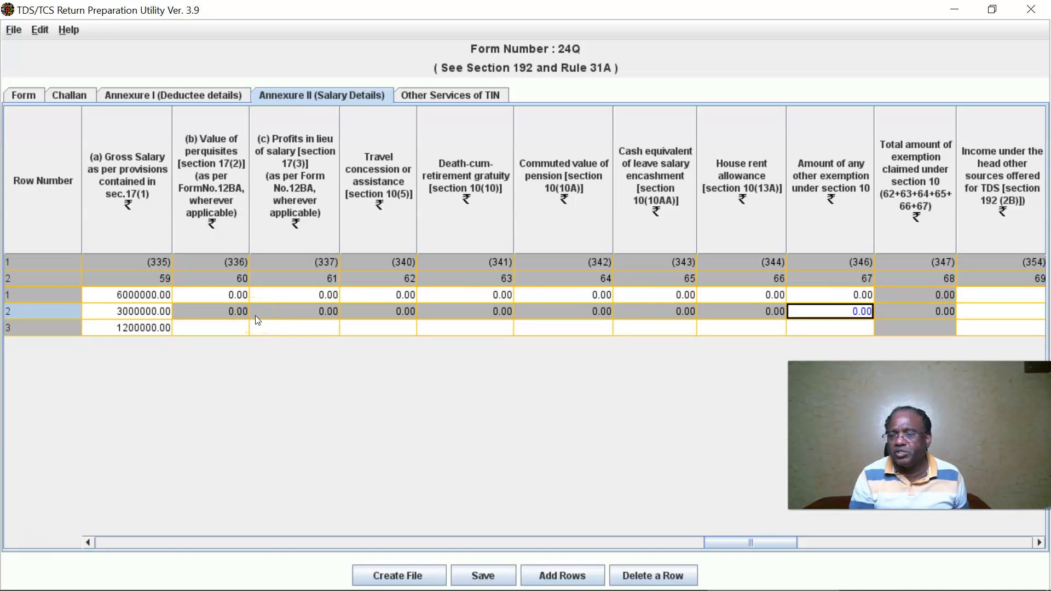
click(221, 329)
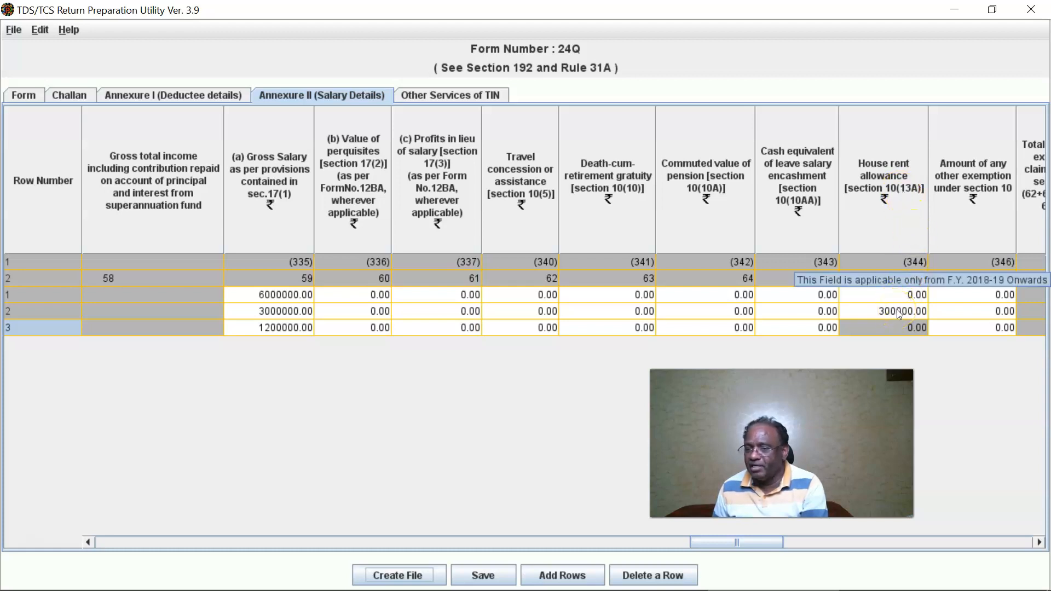
Examine the Chapter VI-A deduction columns and the section 115BAC taxation option for all three employees
click(1039, 542)
click(1039, 543)
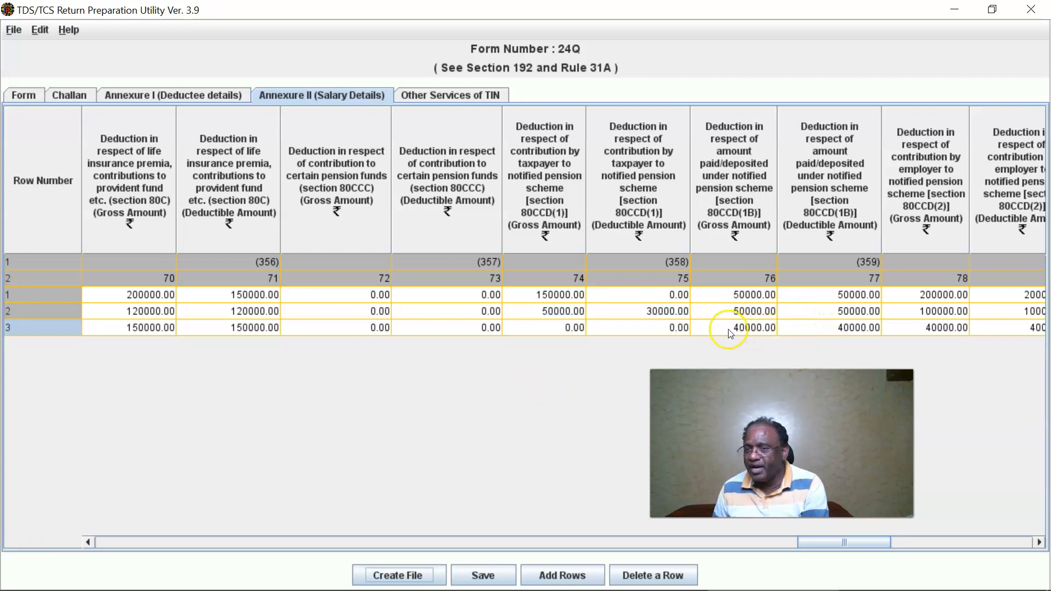
mouse_move(731, 333)
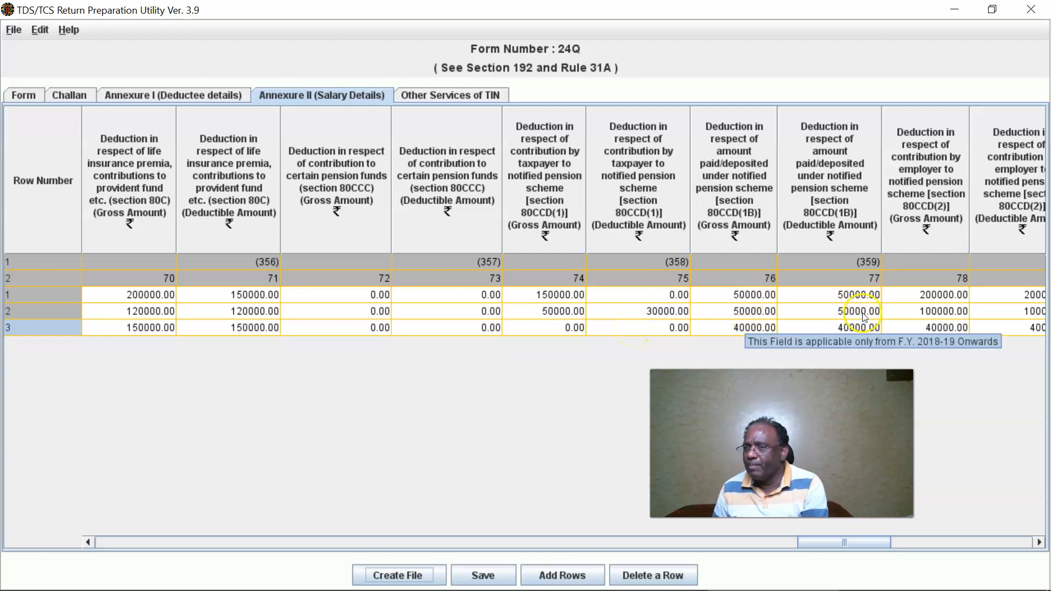
click(1040, 544)
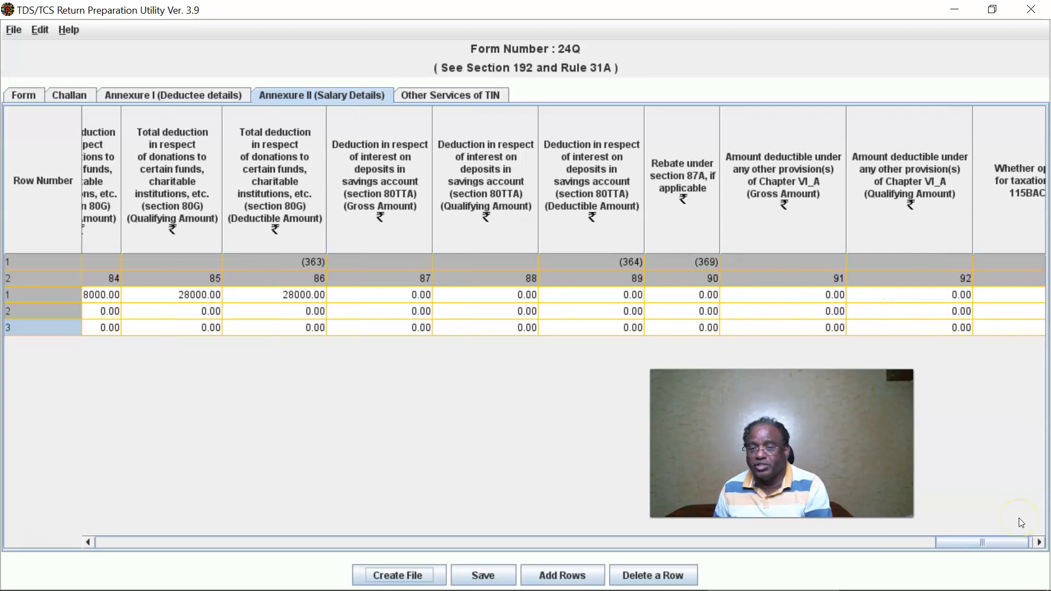
scroll(1020, 518, right, 1)
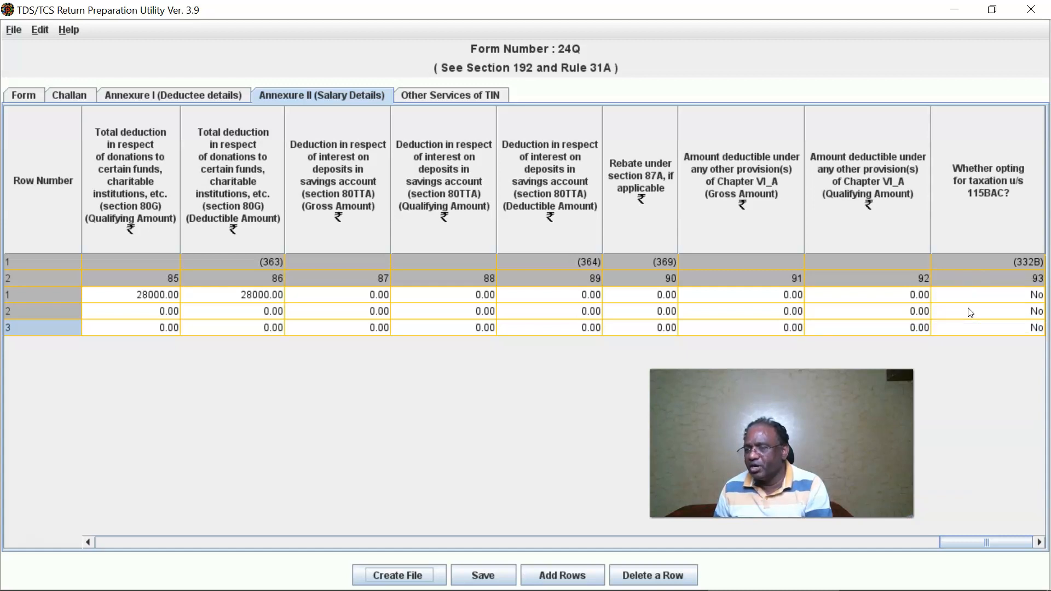
click(970, 315)
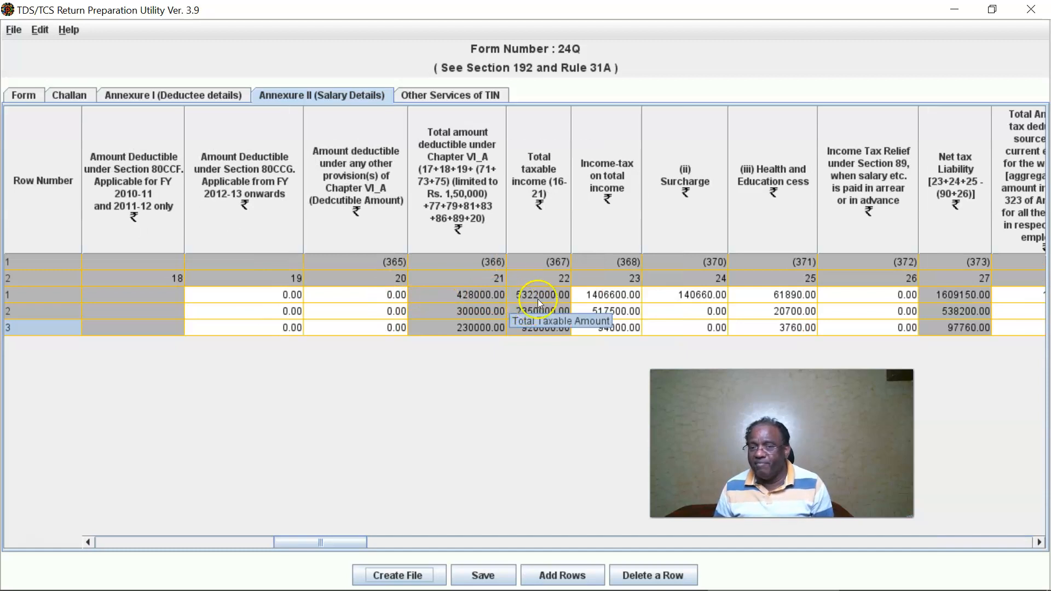
Check each employee's total Chapter VI-A deduction and total taxable income against the tax columns
click(605, 496)
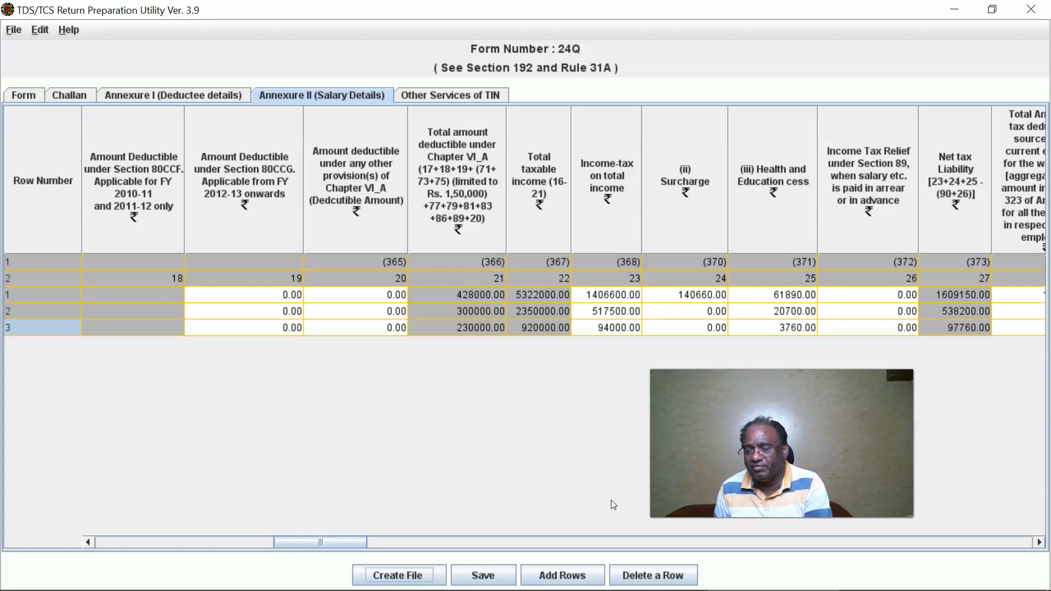
click(408, 297)
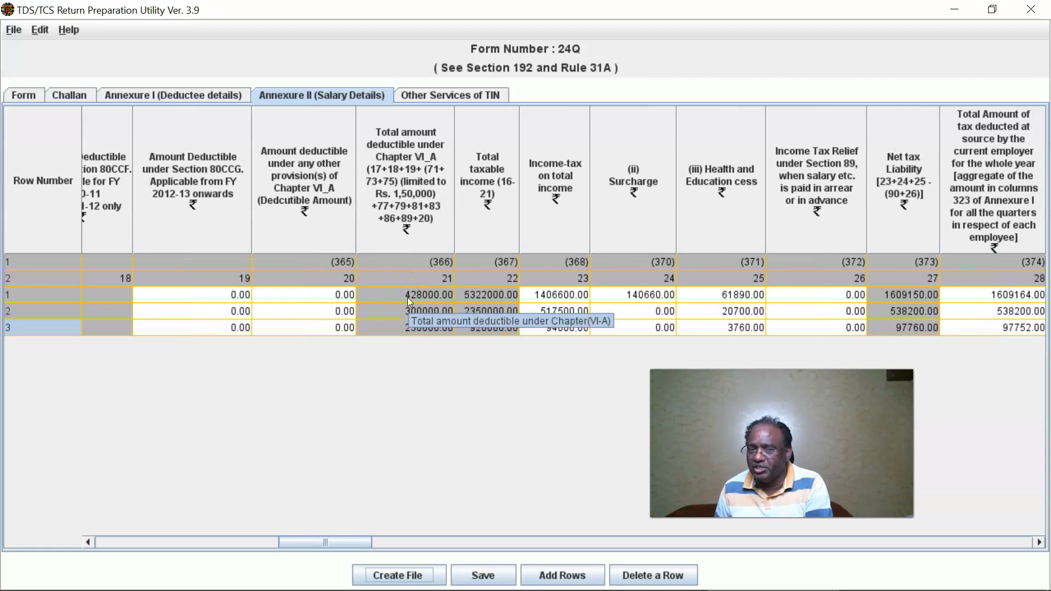
click(395, 340)
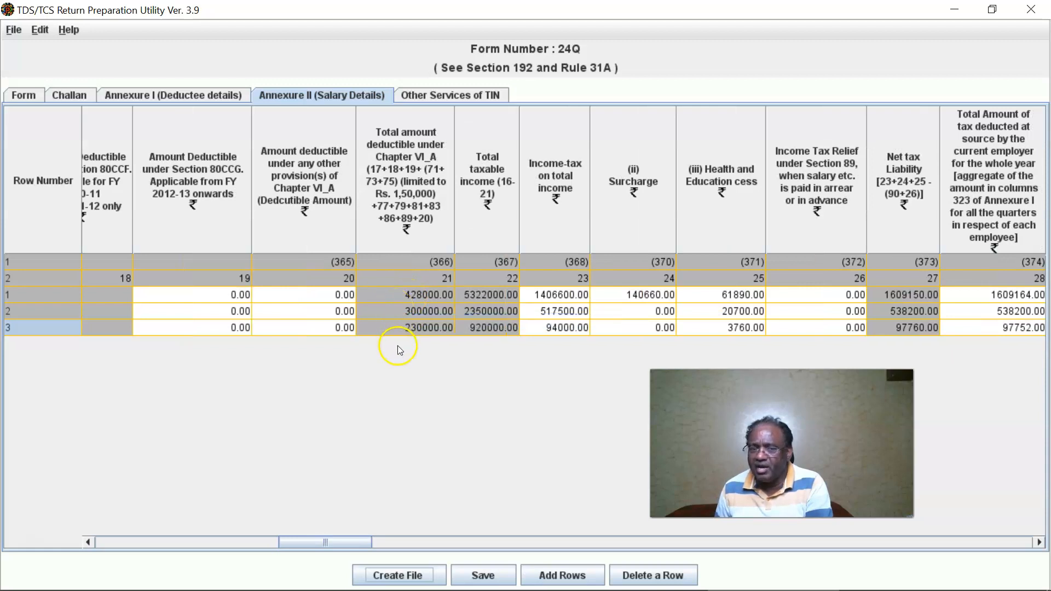
click(416, 315)
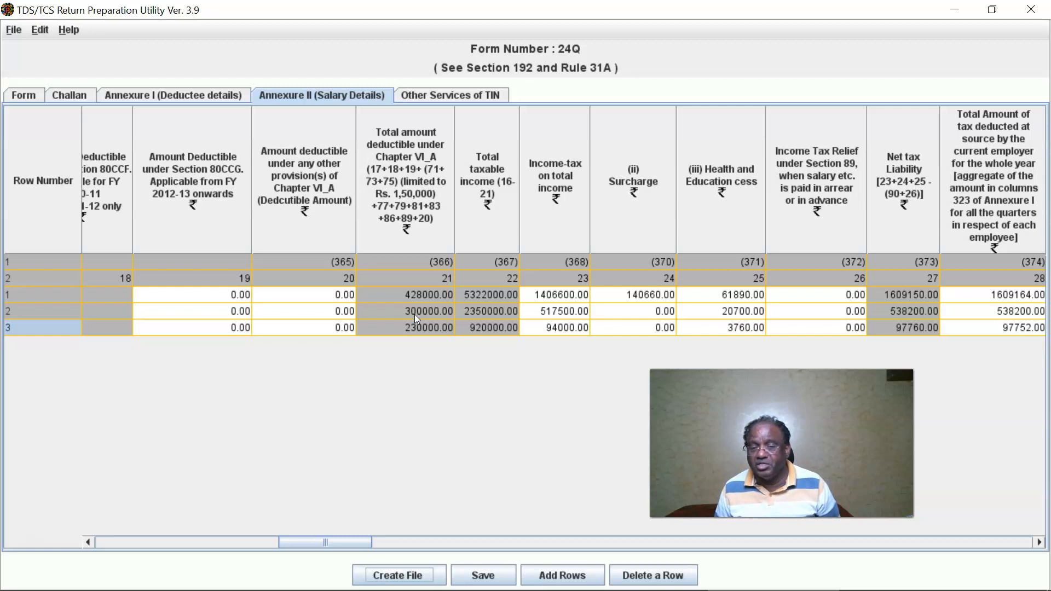
click(427, 330)
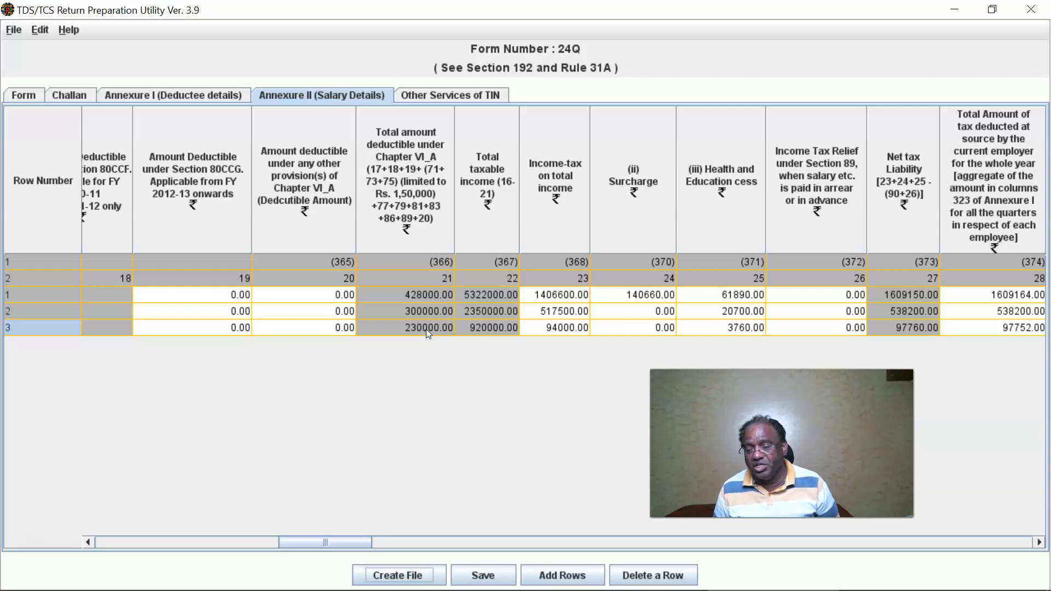
click(481, 301)
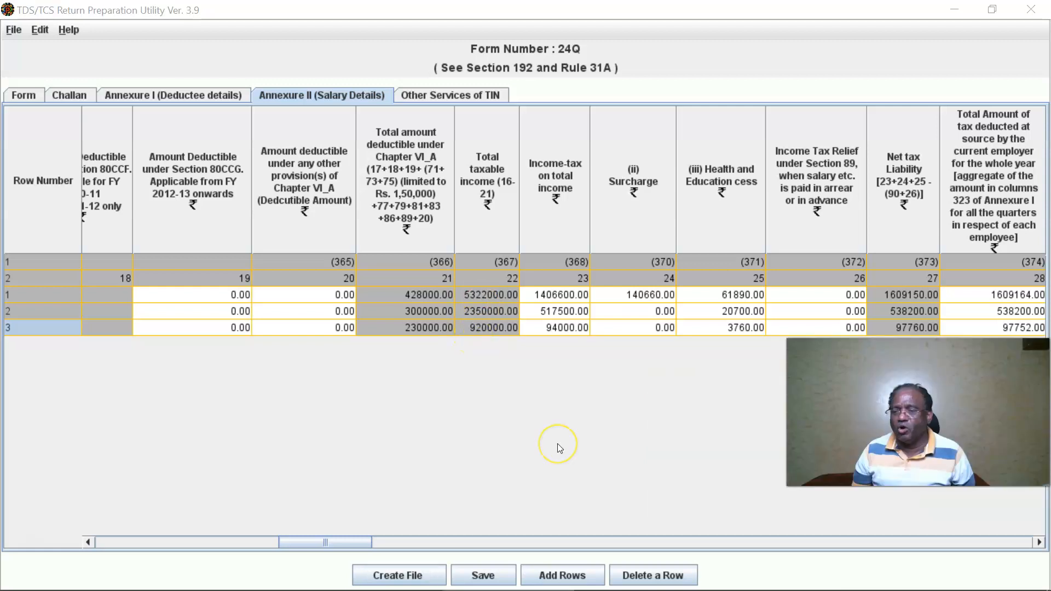
View the paths required for creating the text/.FVU file, and exit without providing them
click(388, 576)
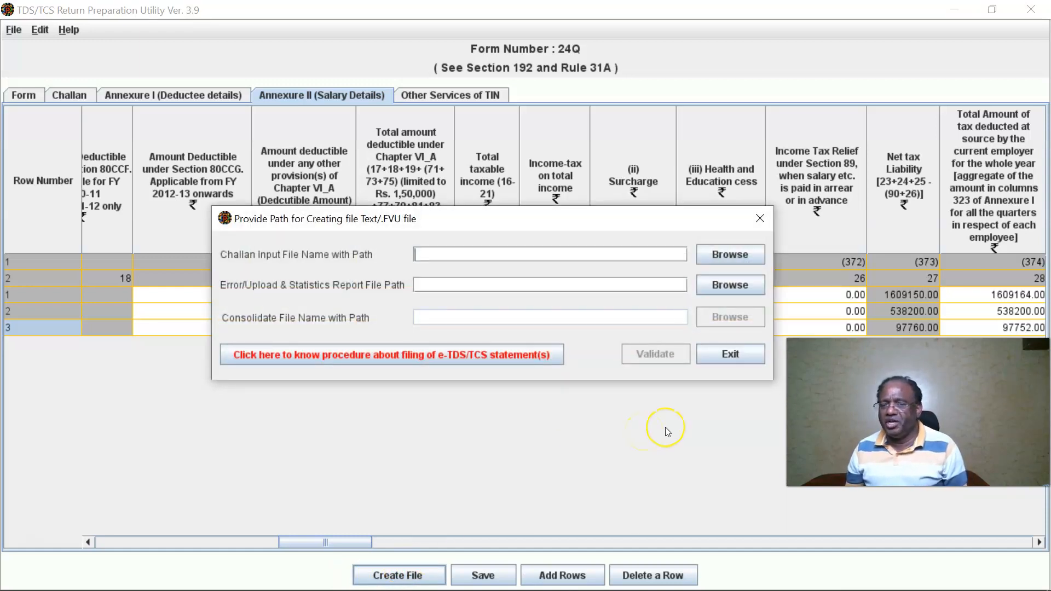
click(737, 352)
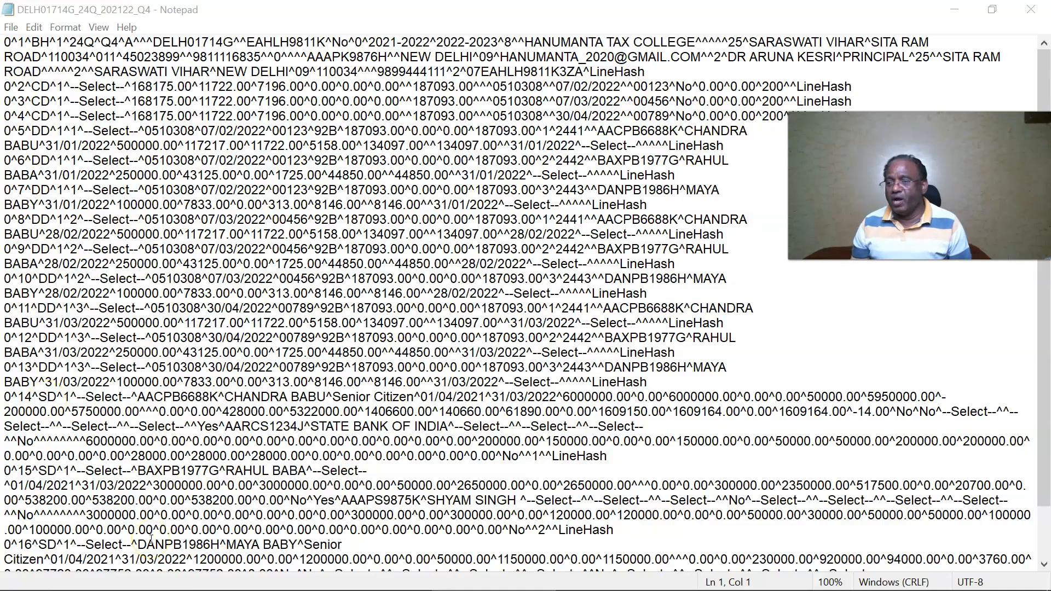
Switch to the saved Q4 Form 24Q text file in Notepad and examine the three employees' salary detail (SD) records
scroll(212, 323, down, 2)
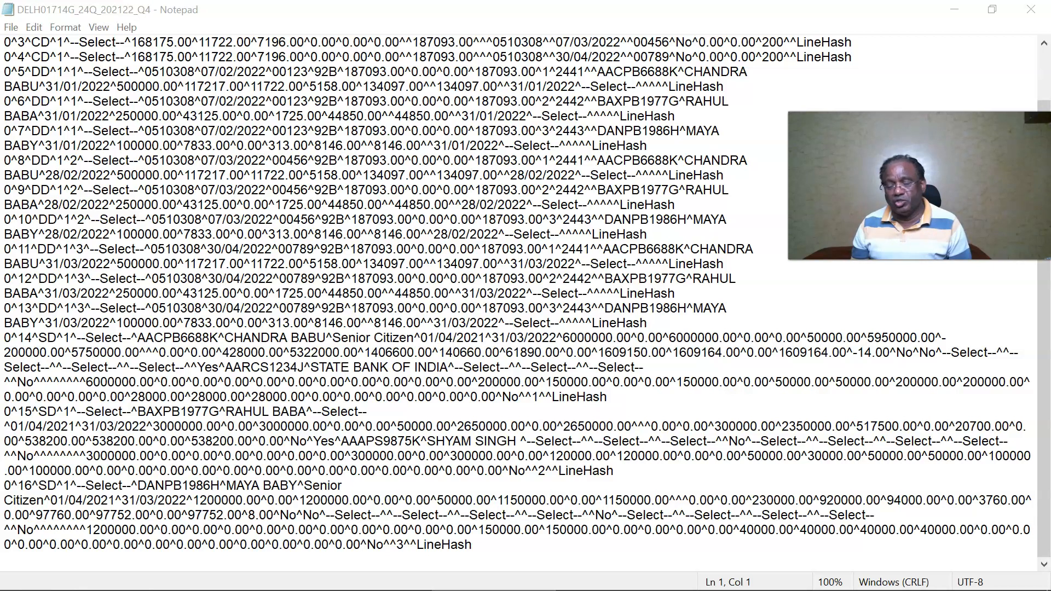
mouse_move(25, 590)
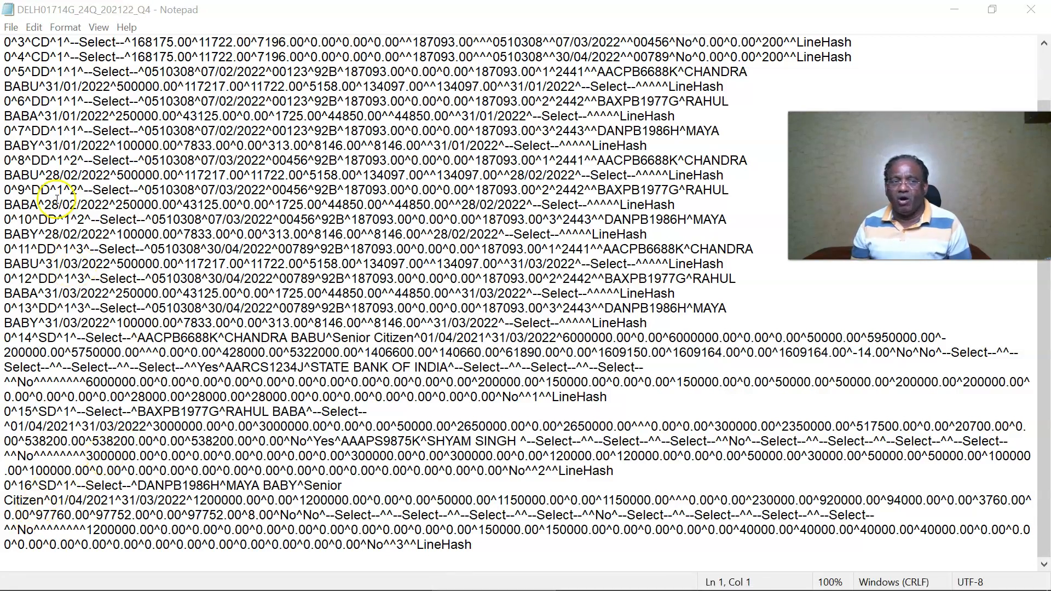
drag(18, 486, 347, 482)
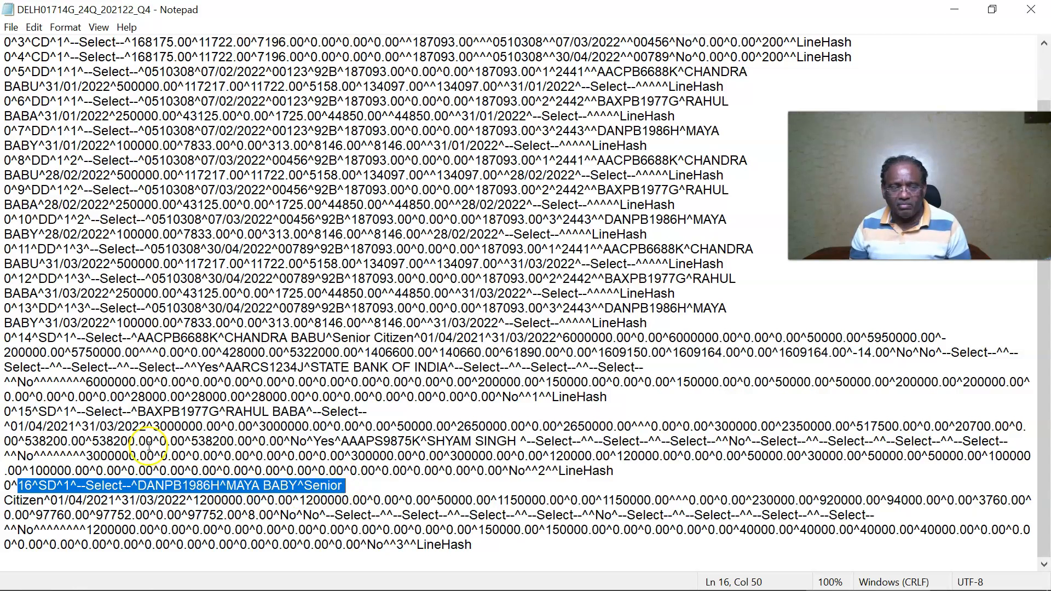
drag(18, 412, 300, 411)
drag(19, 338, 408, 341)
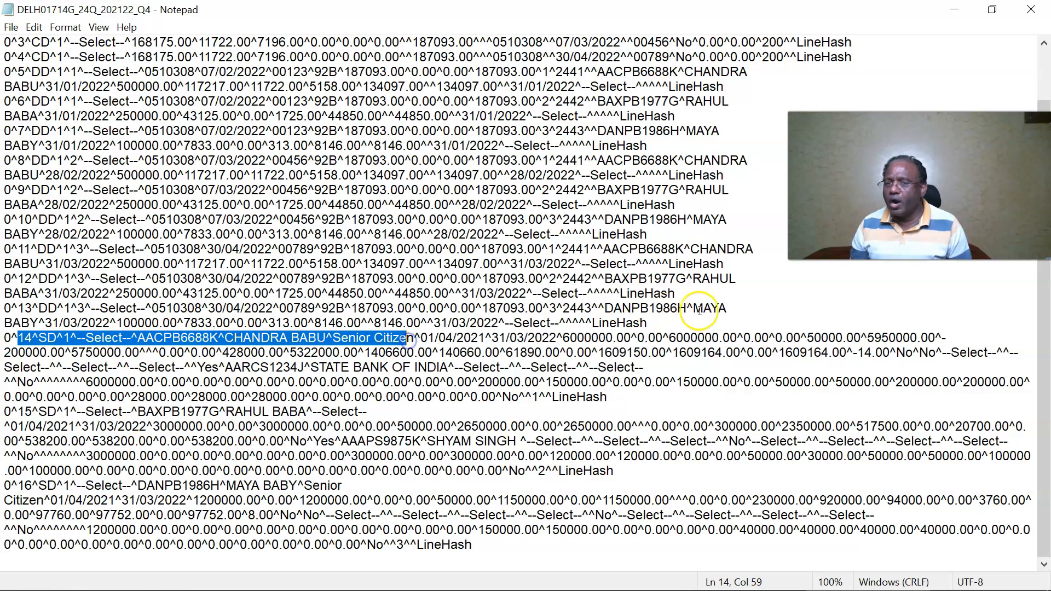
Examine the deductee (DD) records of the three employees and the deposit dates in the challan (CD) records
click(731, 307)
drag(716, 308, 694, 308)
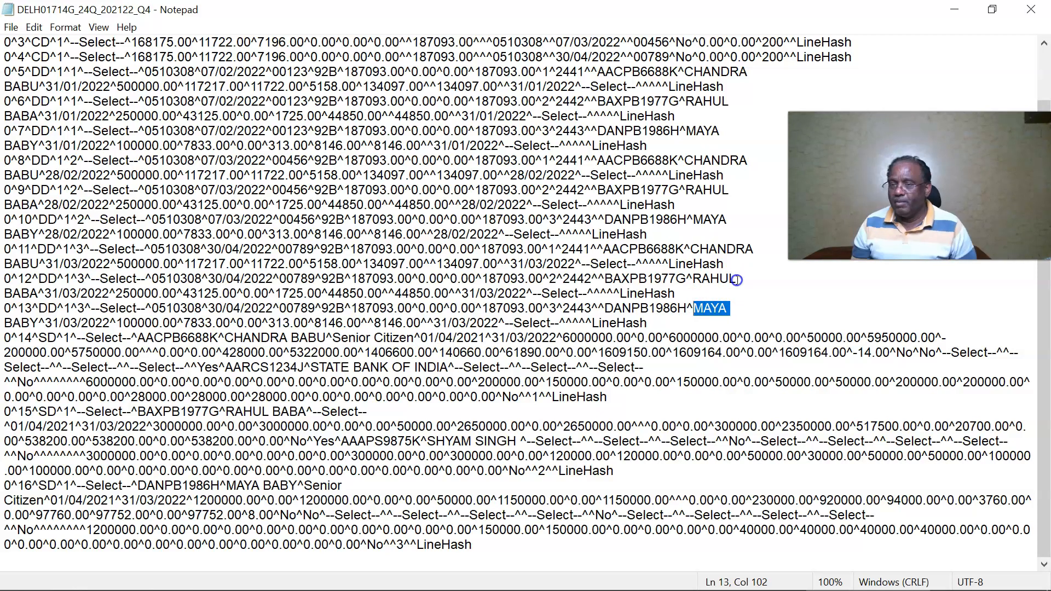
drag(738, 280, 694, 280)
drag(759, 249, 686, 249)
drag(732, 220, 687, 221)
drag(729, 193, 679, 194)
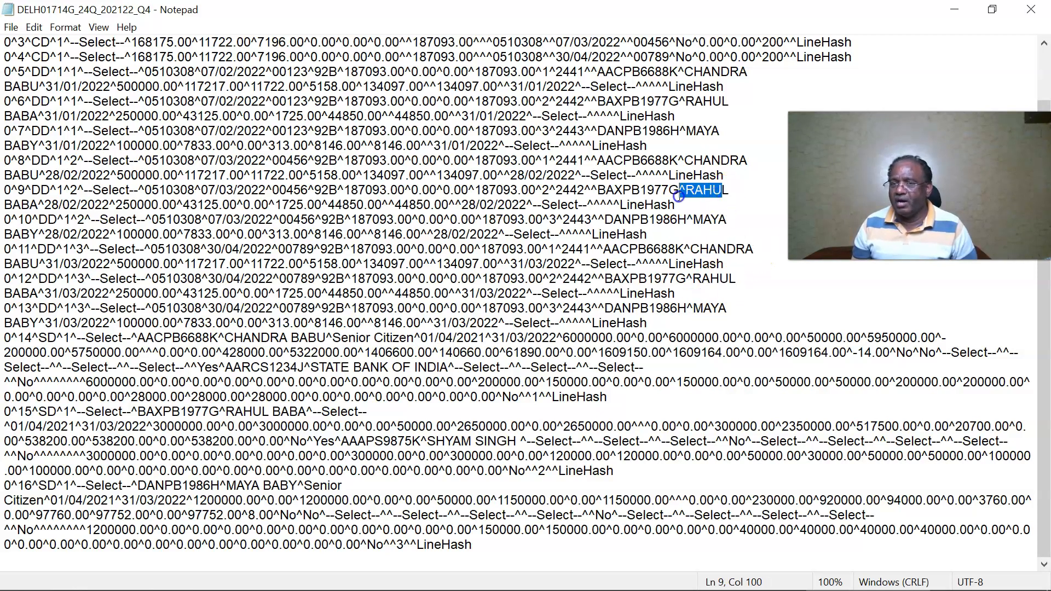
drag(738, 165, 665, 130)
drag(729, 102, 687, 101)
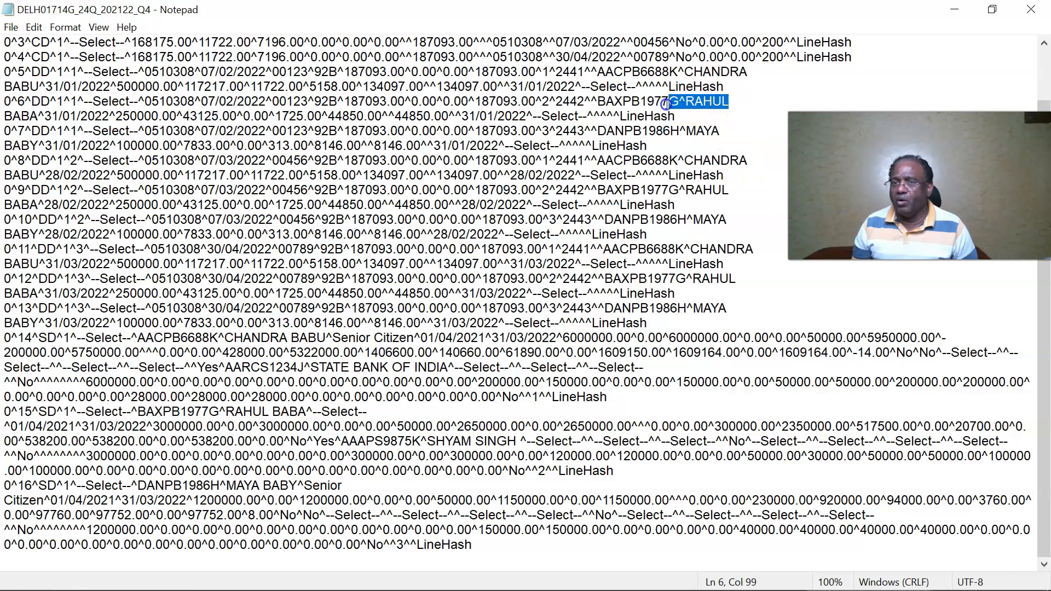
drag(747, 72, 3, 74)
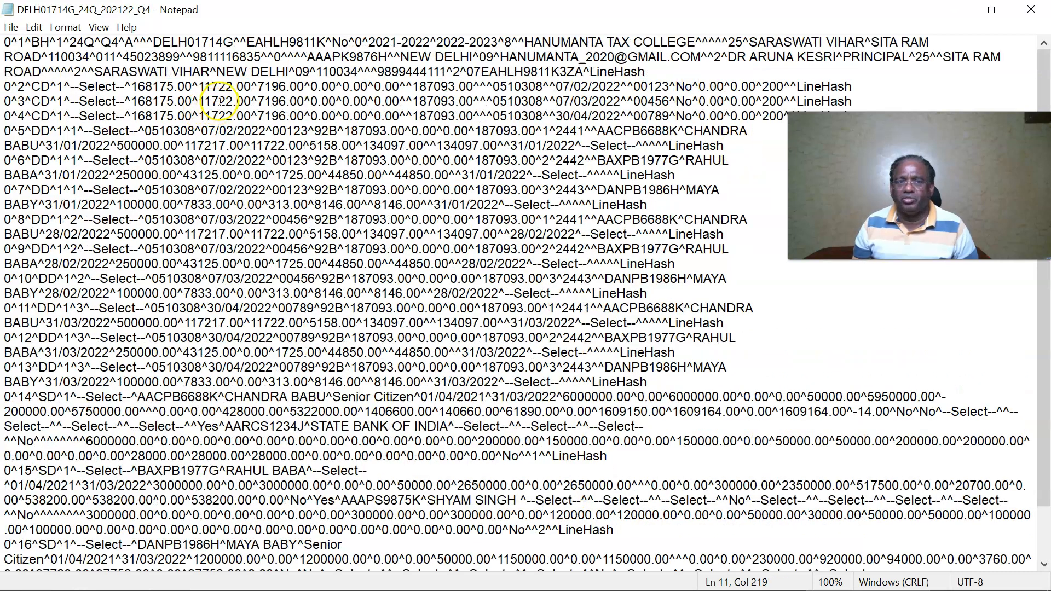
drag(556, 87, 614, 87)
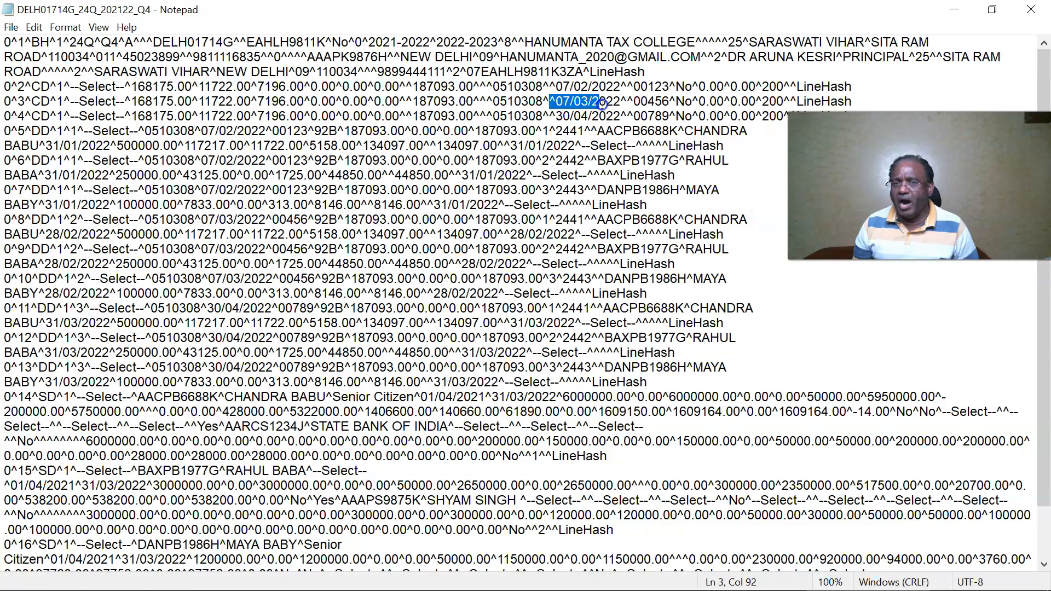
drag(556, 116, 602, 117)
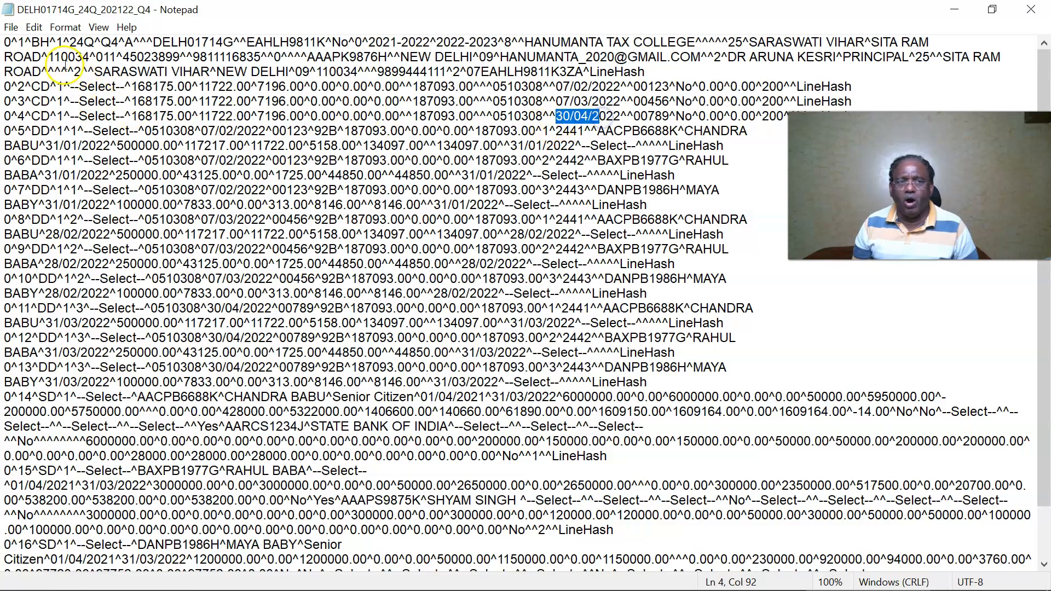